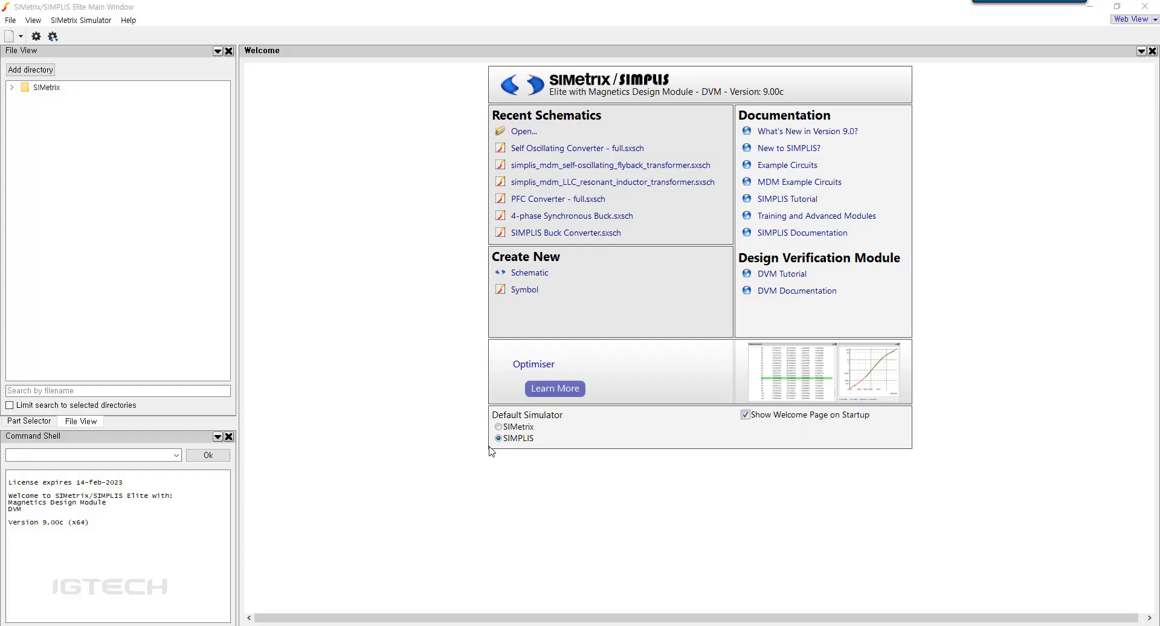
Step: Switch the default simulator to SIMetrix and back to SIMPLIS to compare the documentation links on the welcome page
click(499, 429)
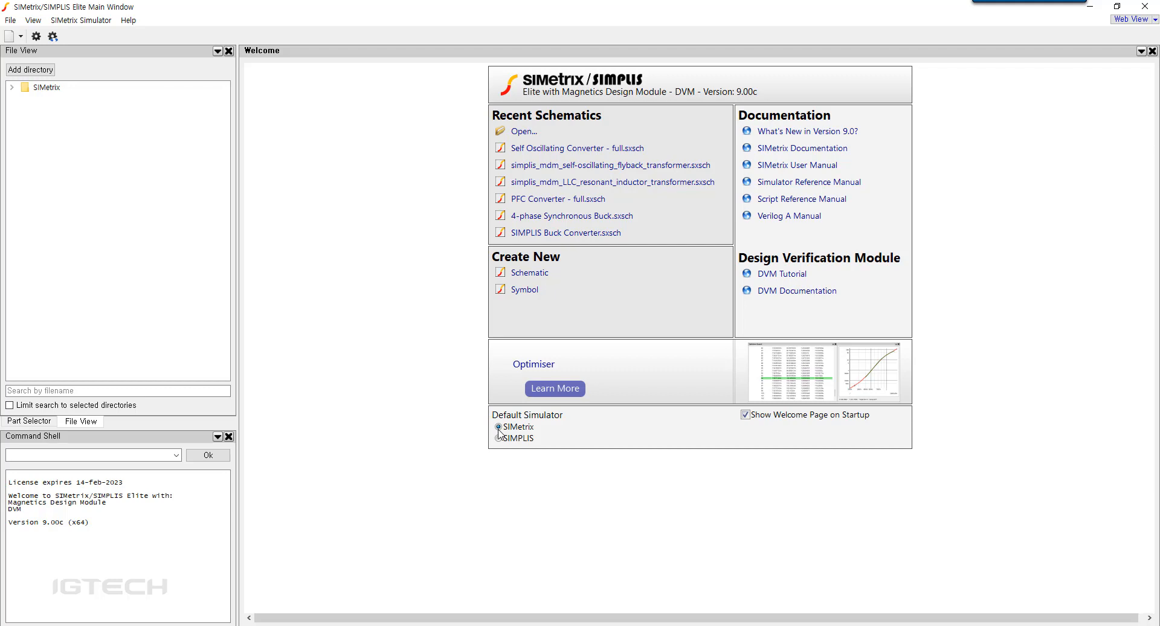
click(499, 439)
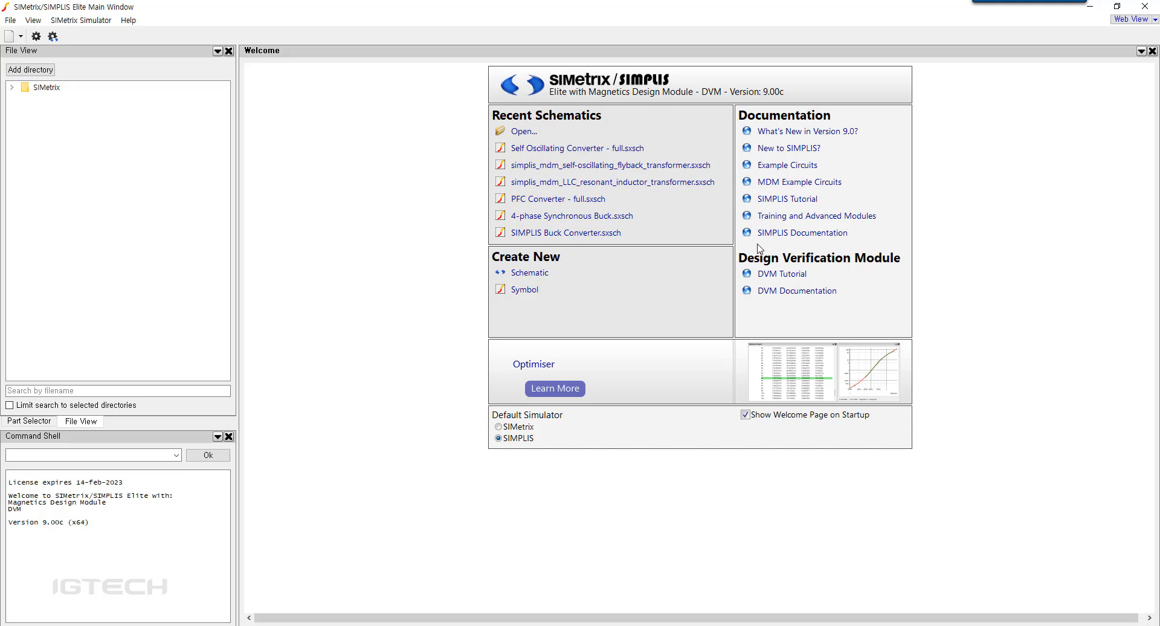
click(502, 430)
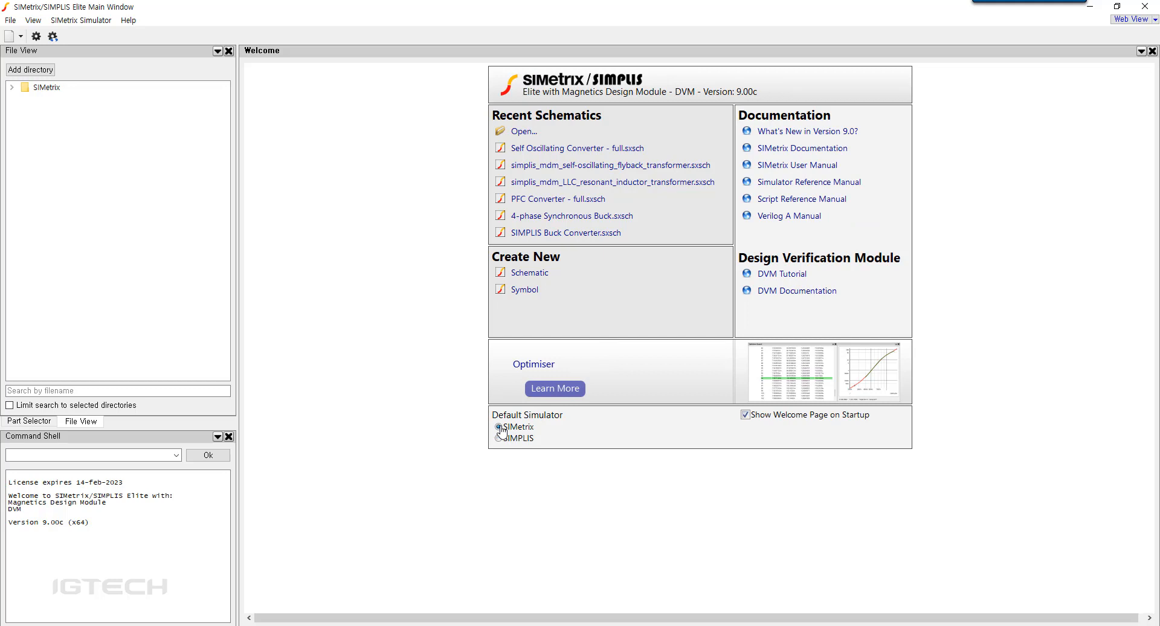
click(501, 441)
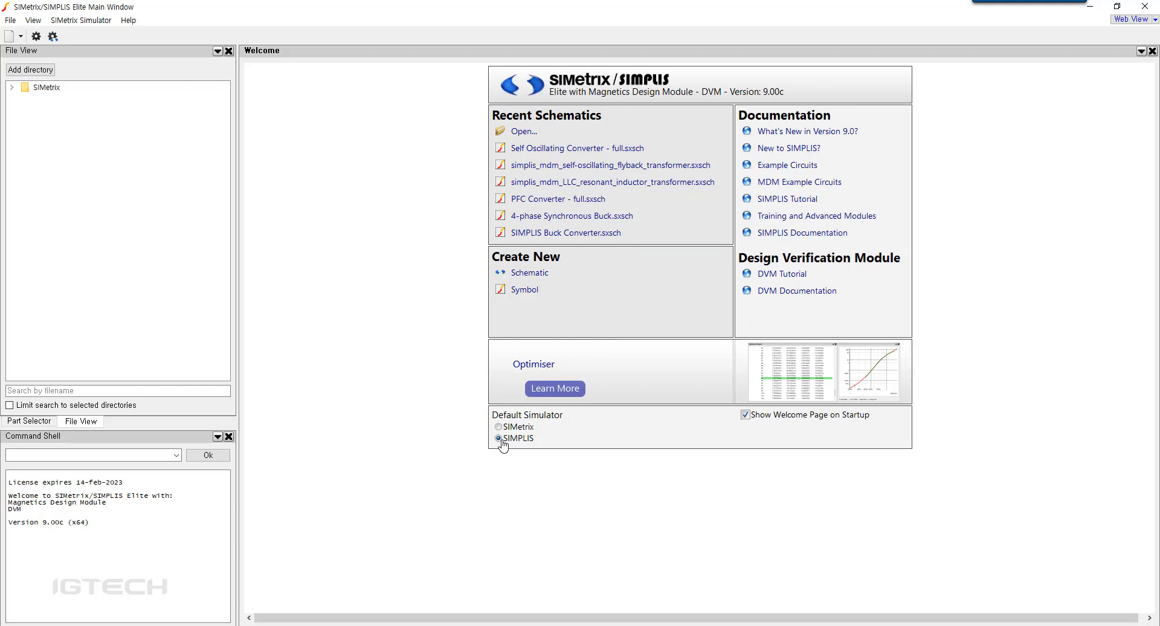
Step: Open the SIMPLIS Tutorial from the documentation links, review its objectives, and close the browser window
click(772, 202)
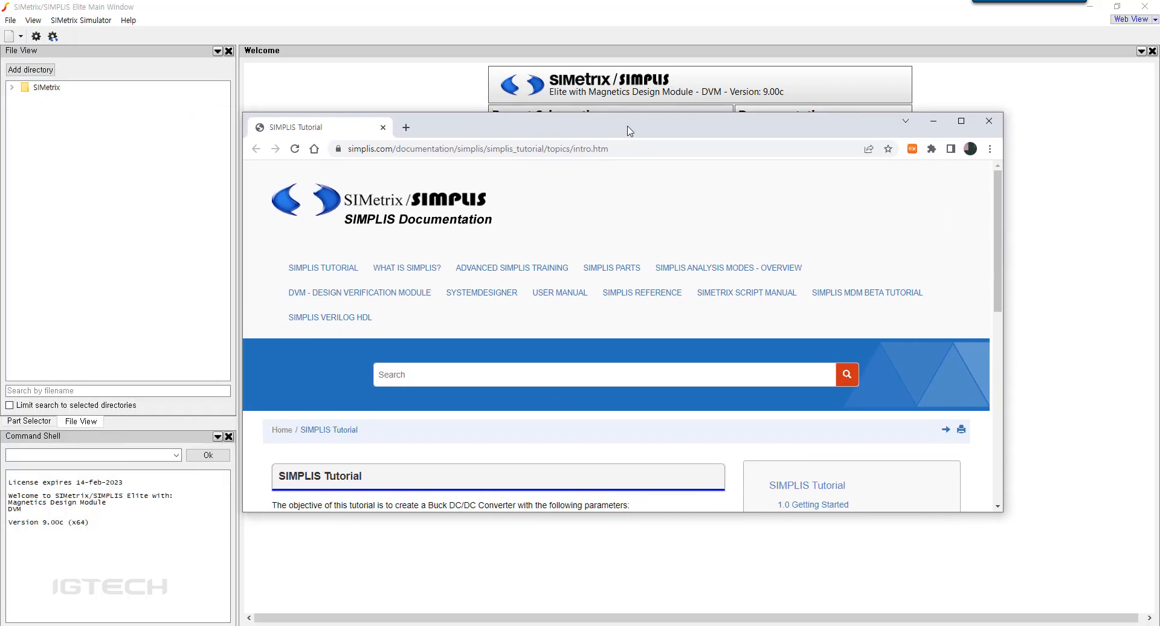
mouse_move(664, 284)
scroll(668, 293, down, 2)
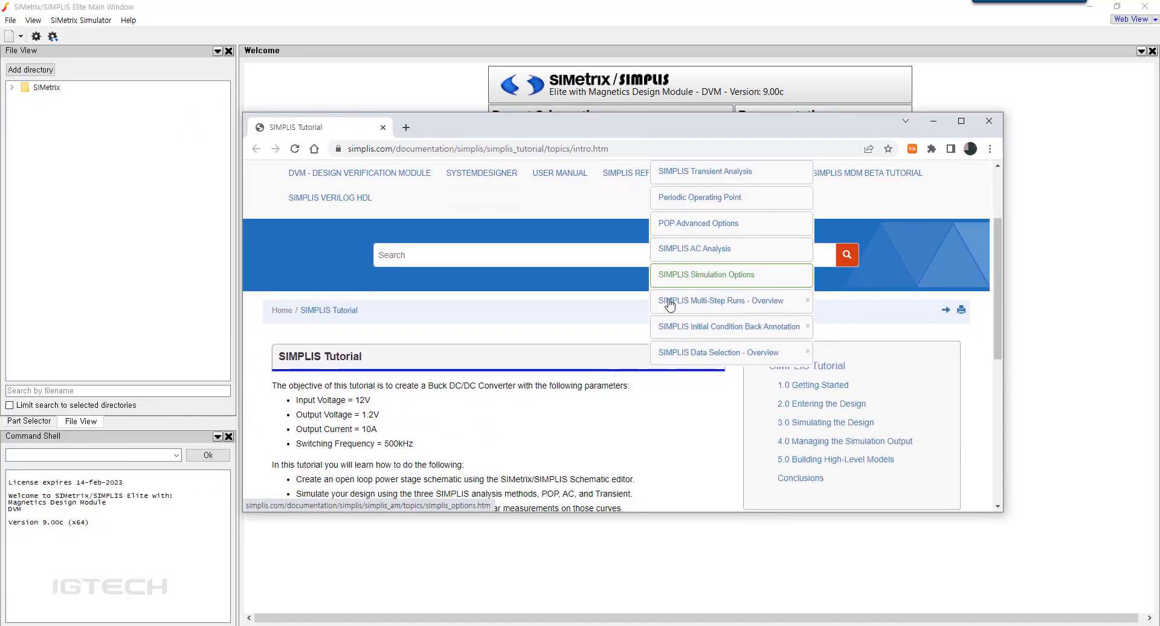
scroll(669, 305, down, 3)
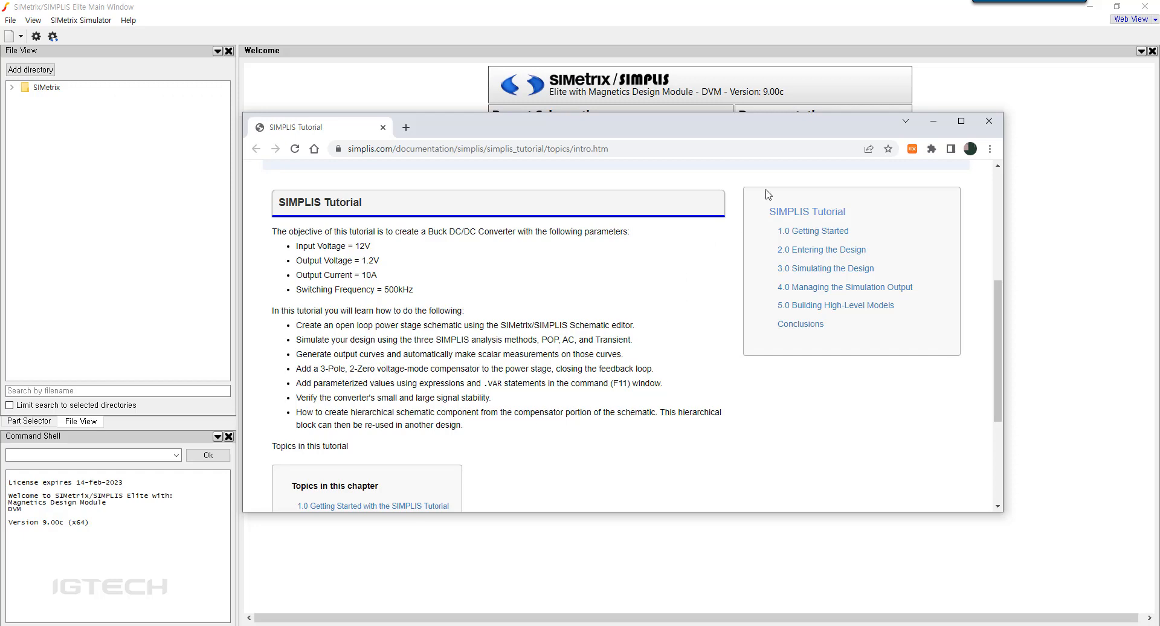
click(989, 125)
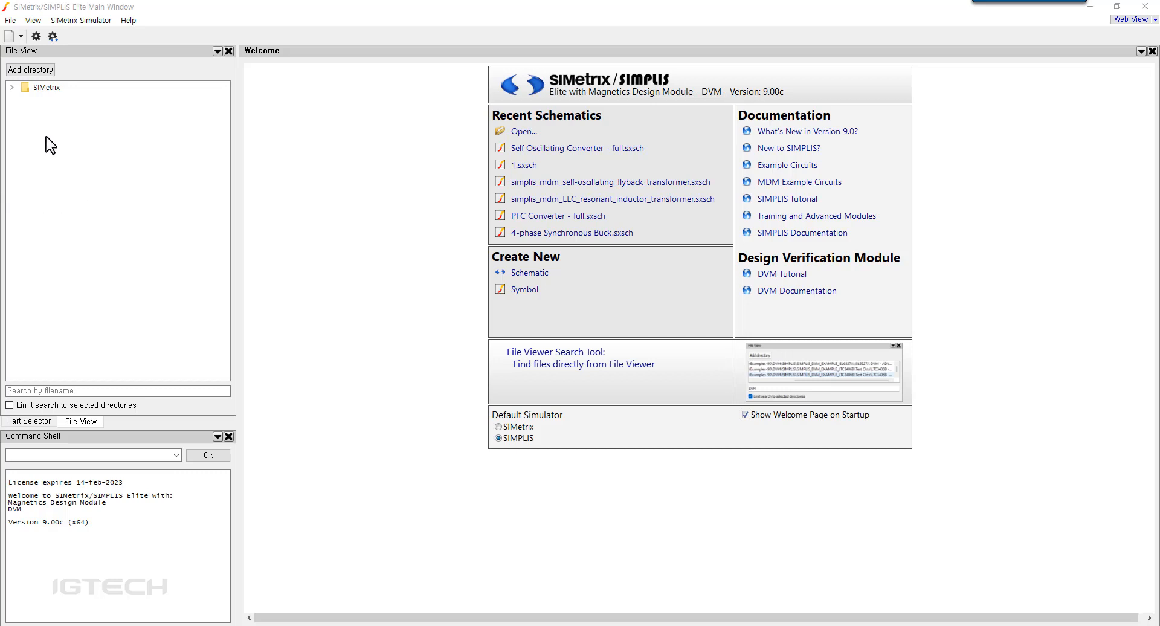
Step: Expand the Examples-90 folder in the file view and preview the DC Voltage Source among the commonly used parts
click(11, 87)
click(24, 99)
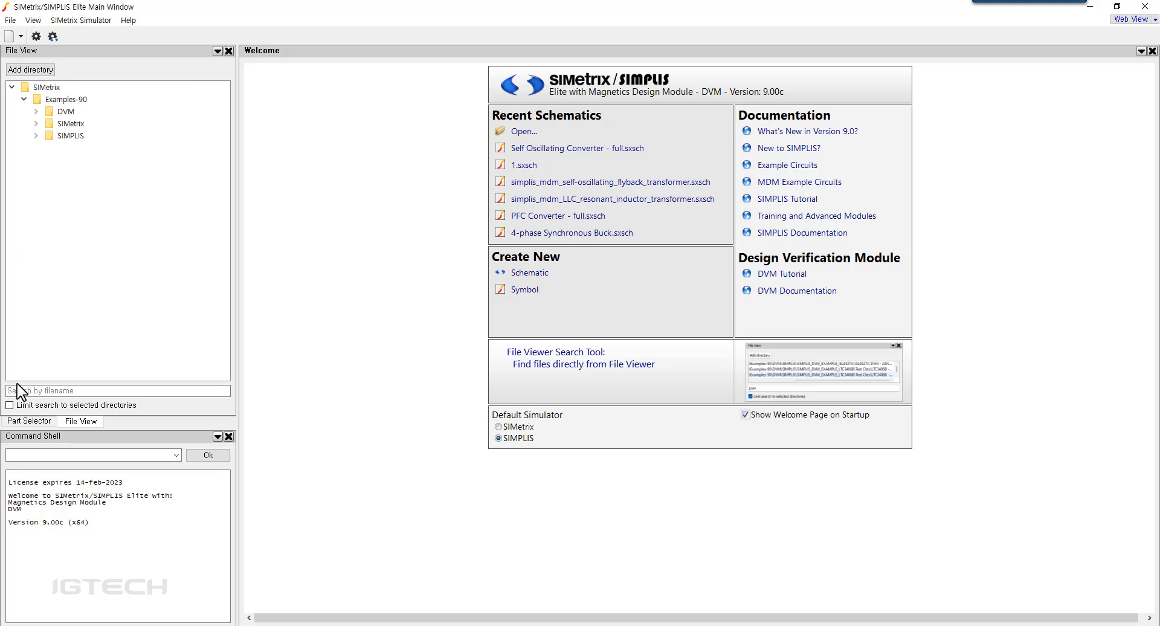
click(27, 421)
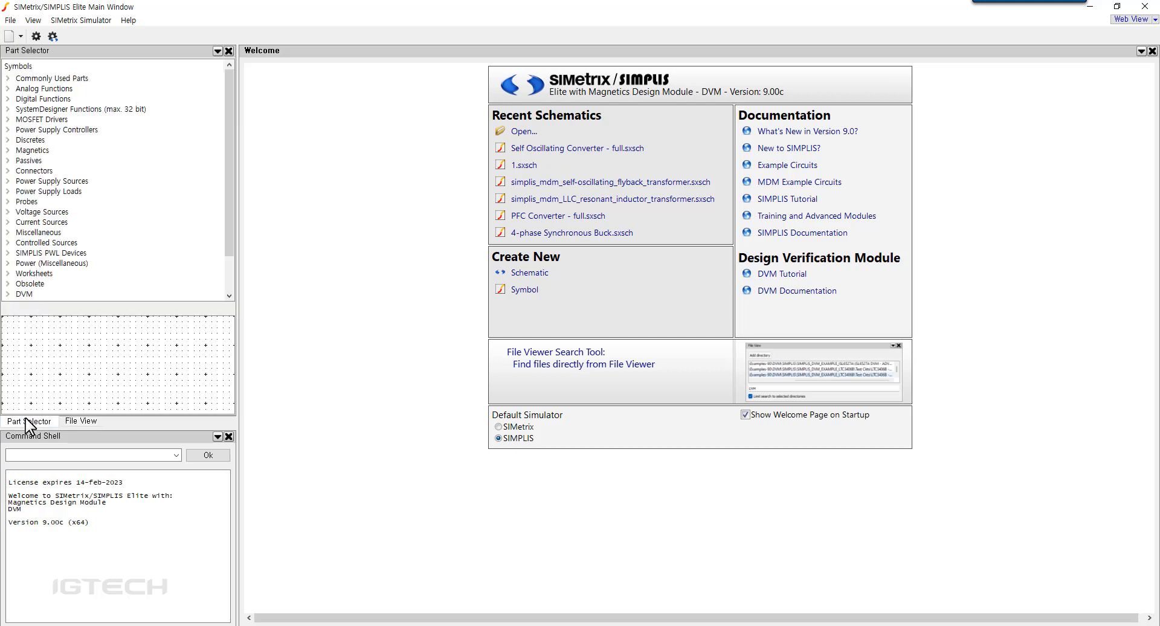
click(8, 78)
click(37, 120)
click(43, 160)
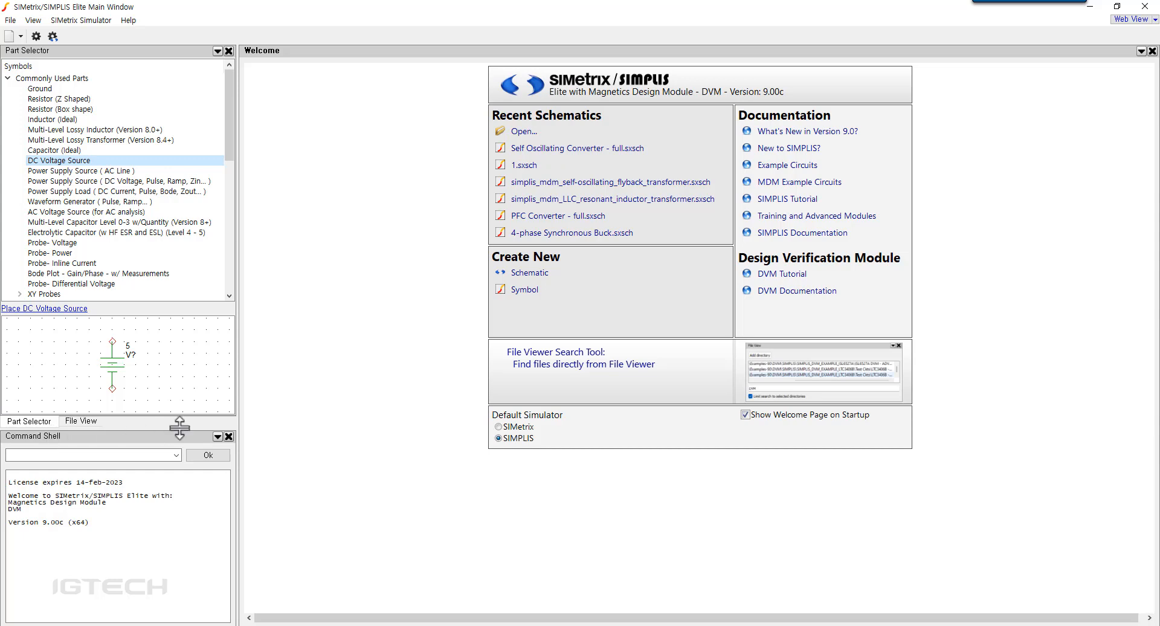
Step: Dock the Command Shell along the right edge of the main window and check the enlarged File View and Part Selector
drag(49, 434, 1121, 360)
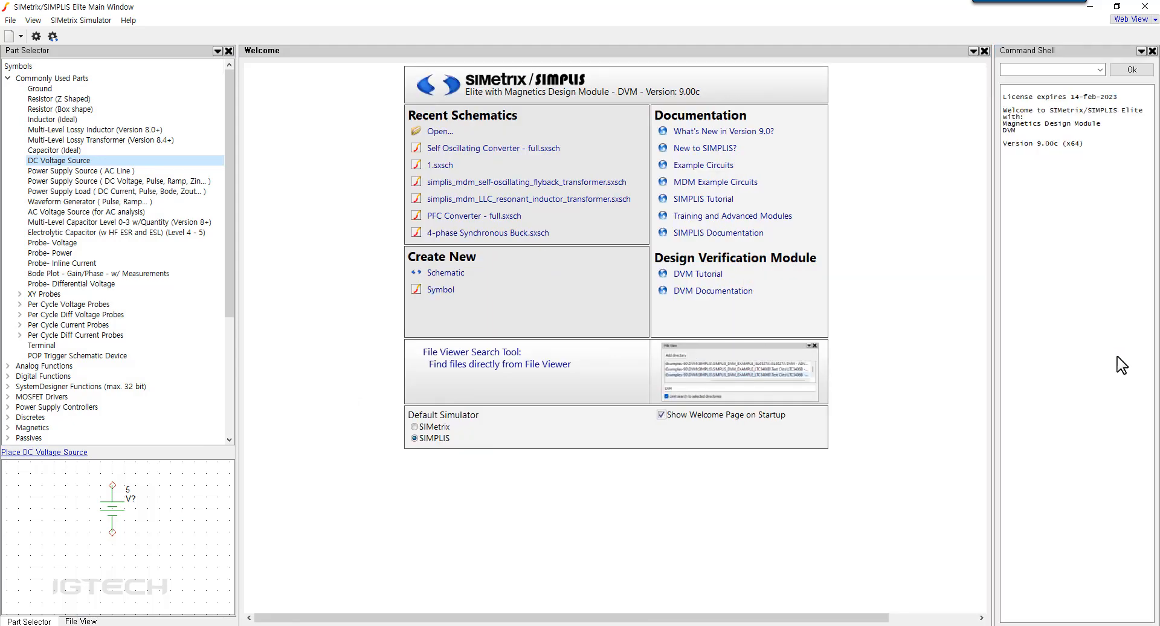
click(70, 621)
click(29, 620)
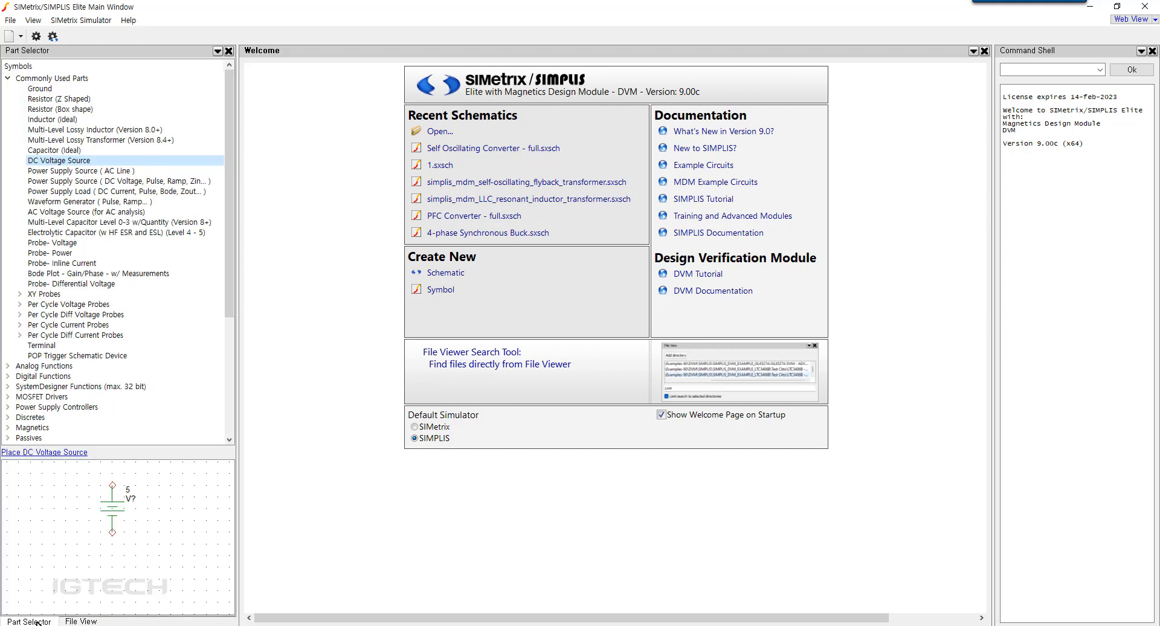
click(70, 622)
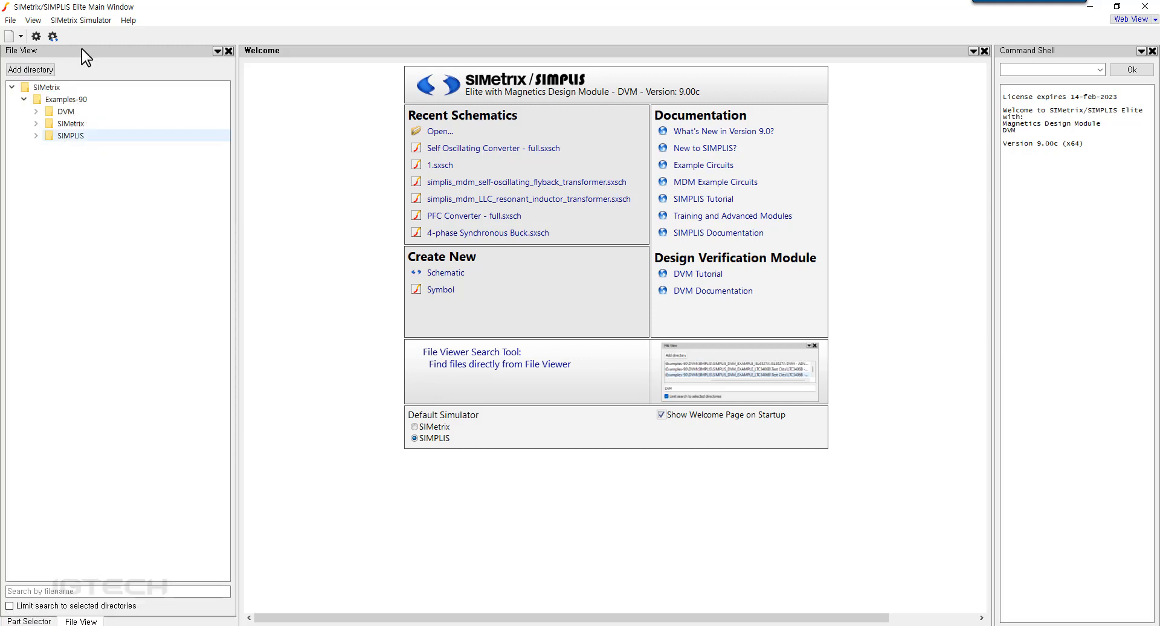
Step: Close the File View, Part Selector and Command Shell so that only the welcome page remains
click(229, 51)
click(228, 51)
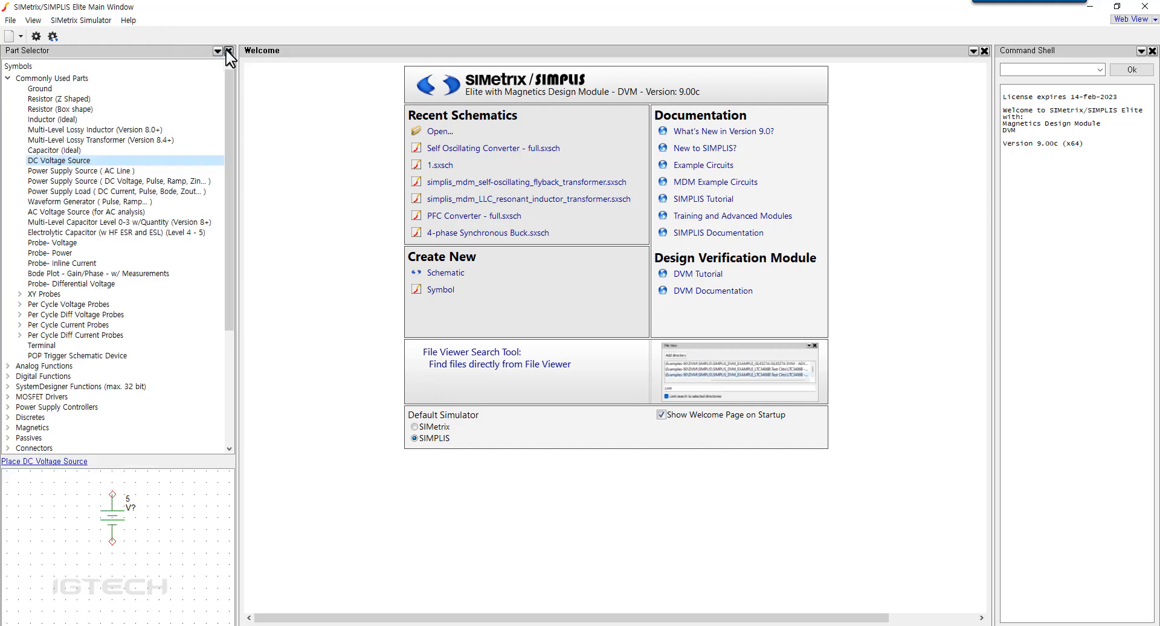
click(1152, 51)
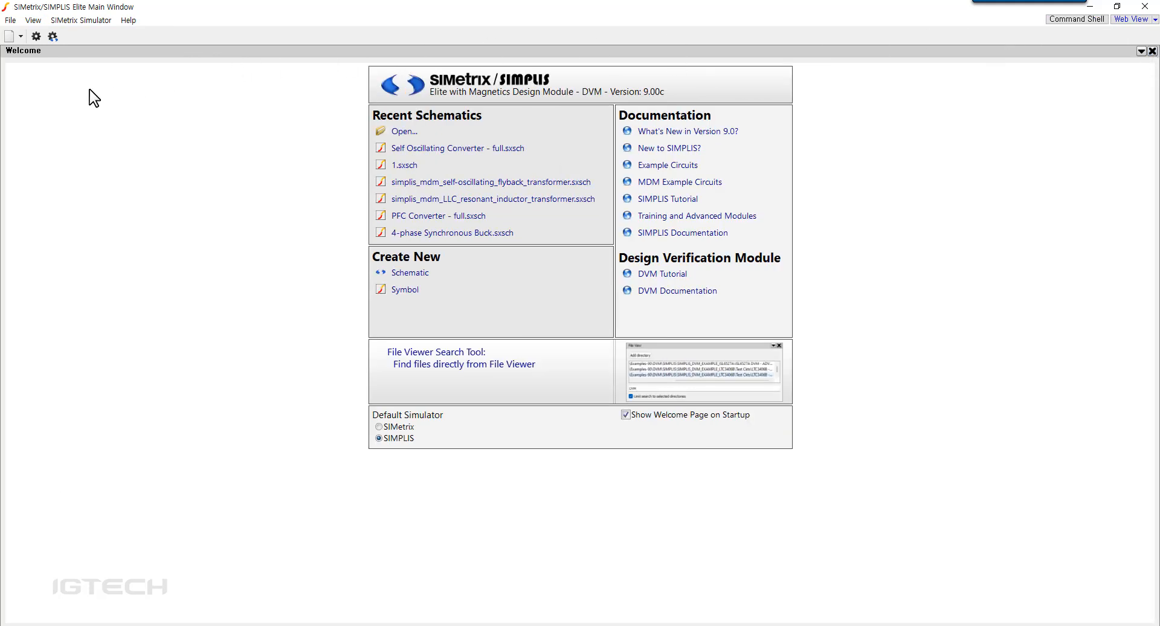
Step: Show the File Viewer, Part Selector and Command Shell again
click(36, 23)
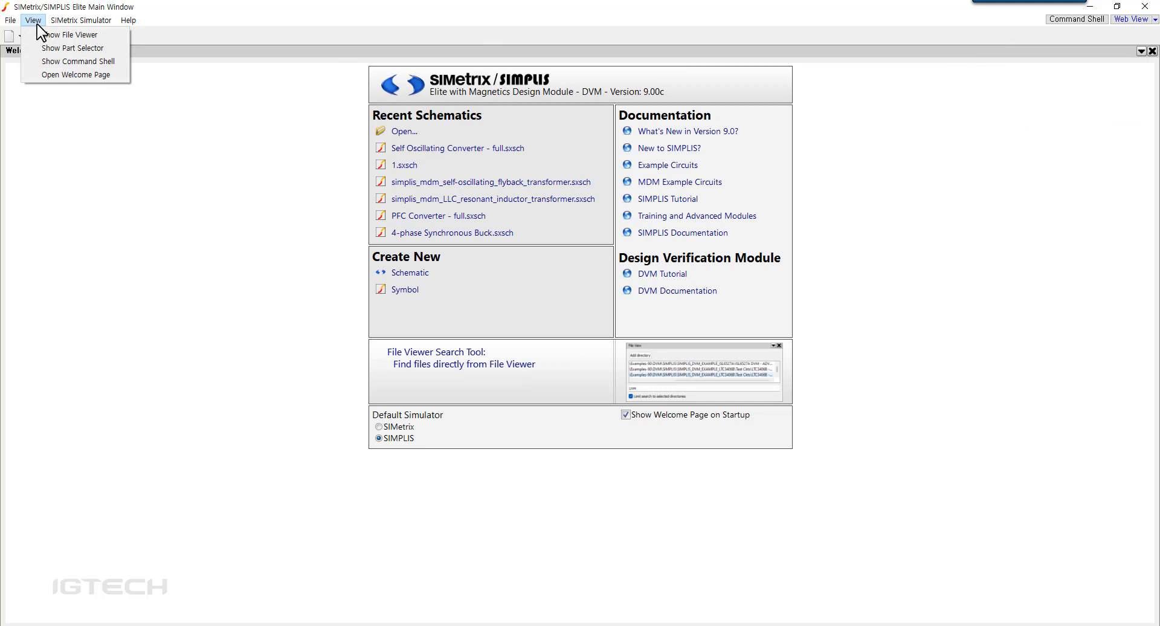
click(39, 34)
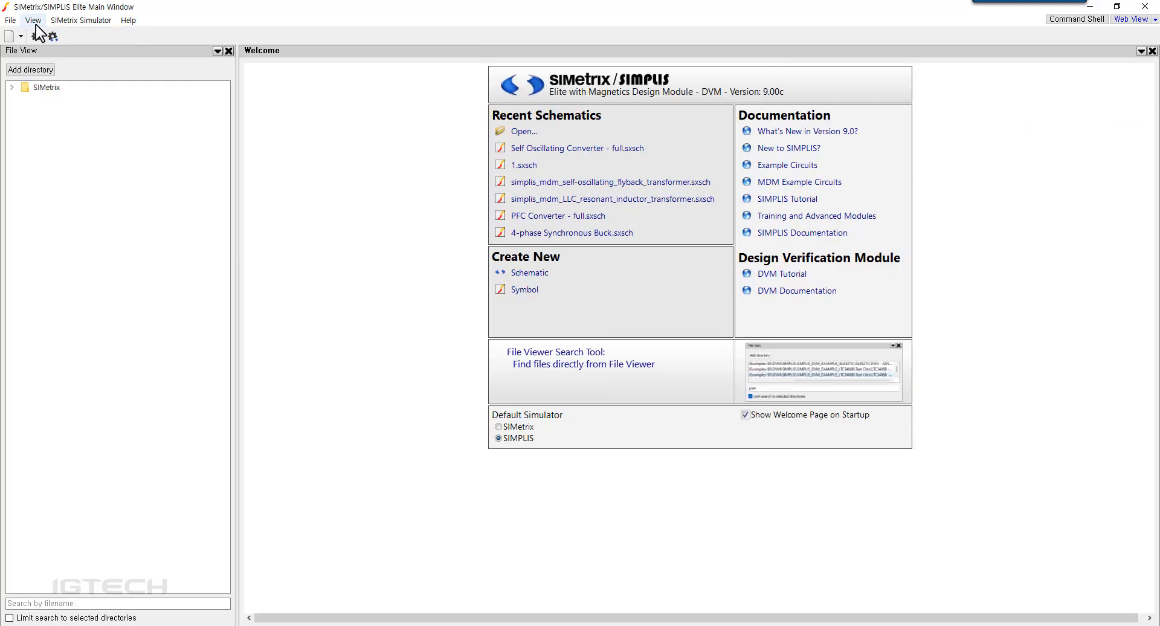
click(35, 22)
click(50, 48)
click(32, 19)
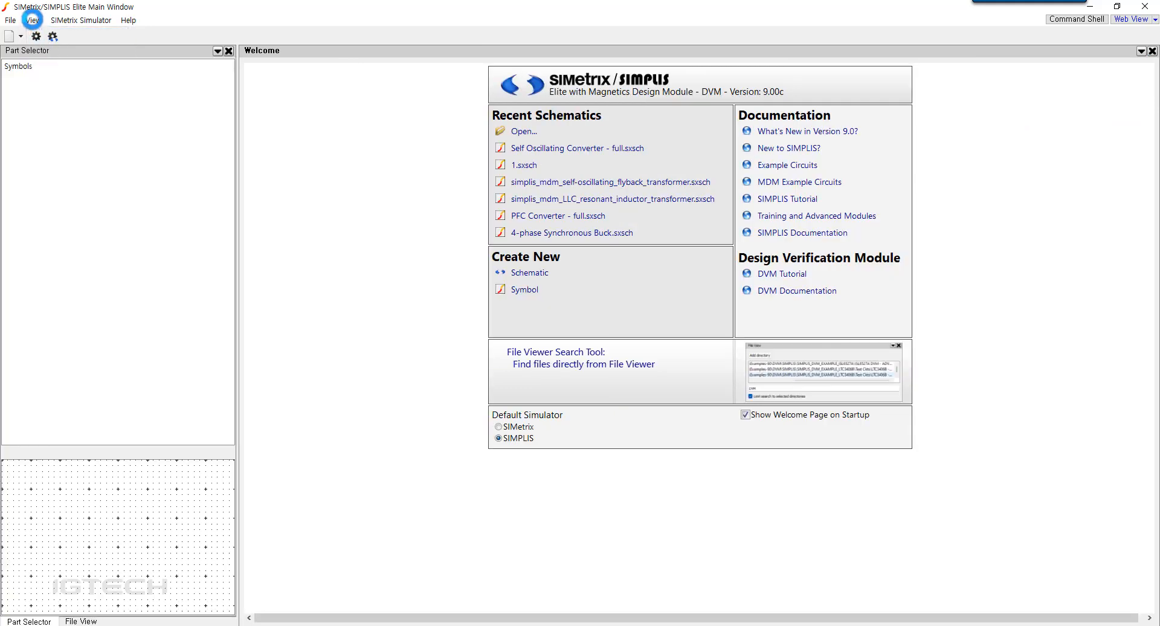
click(48, 60)
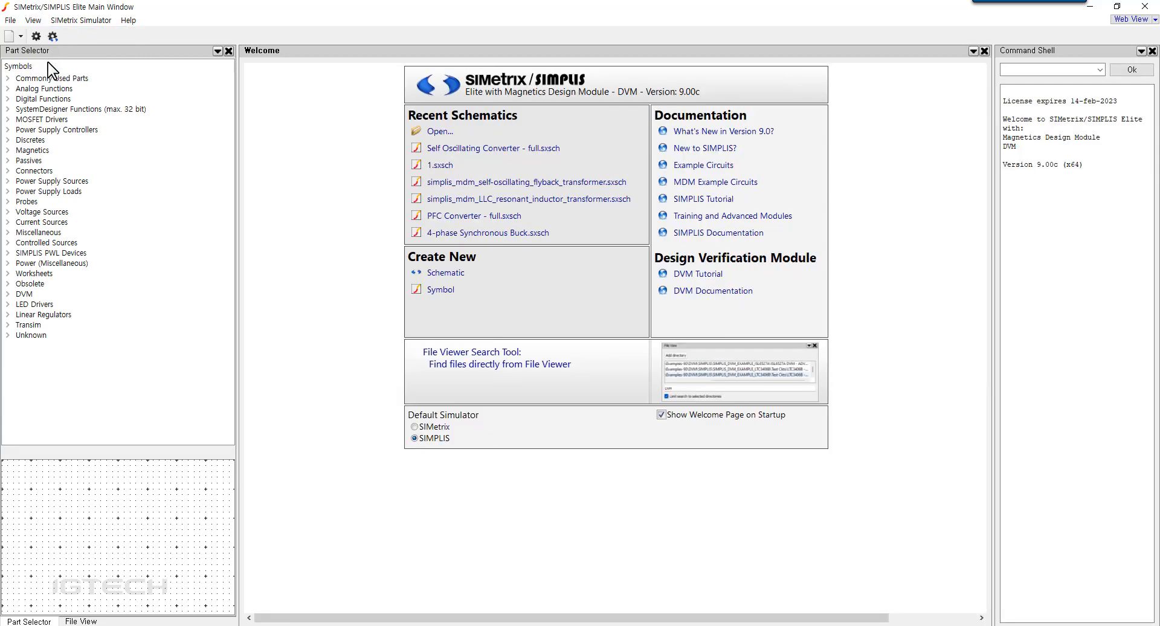
Step: Dock the Command Shell beneath the Part Selector and File View, leaving the Part Selector in front
drag(1038, 51, 90, 536)
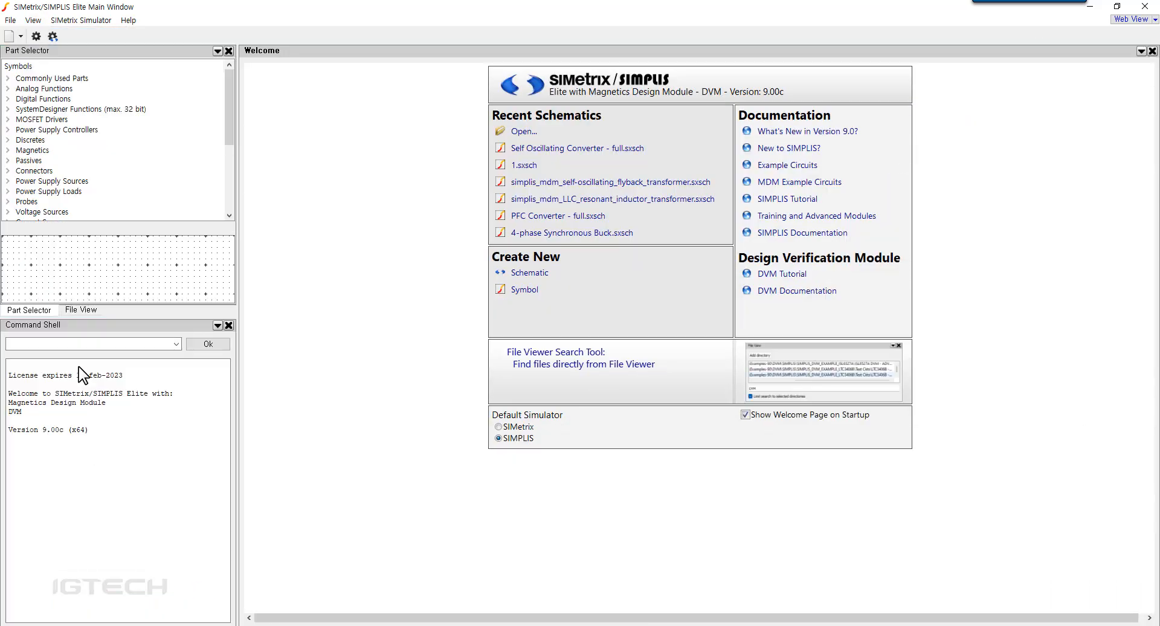
click(86, 313)
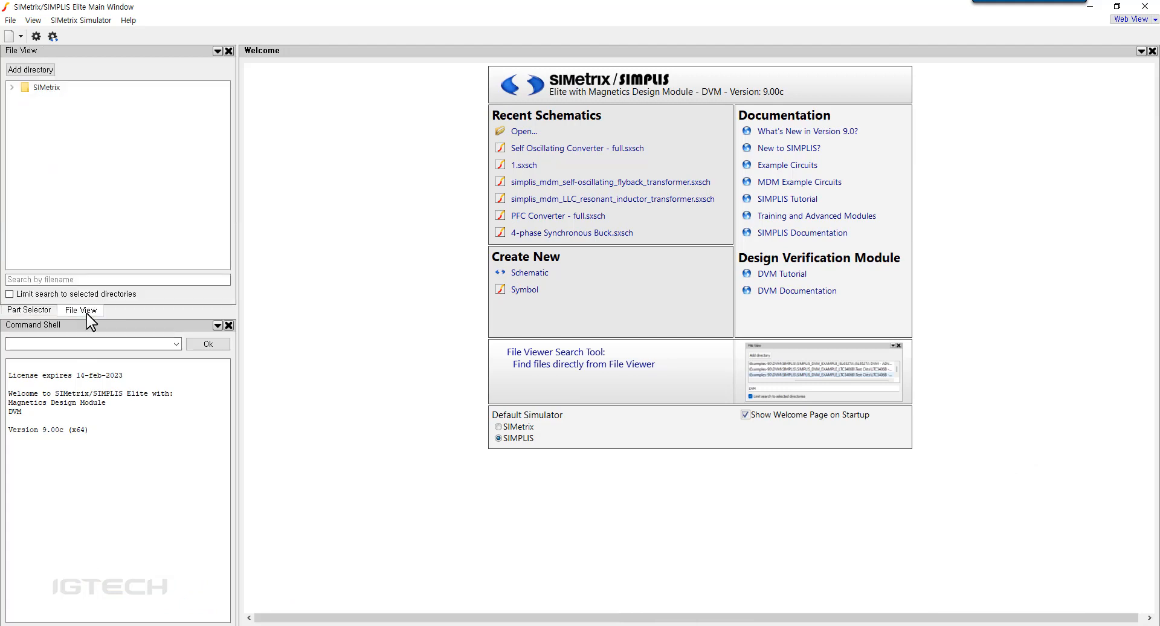
click(36, 311)
drag(66, 311, 90, 323)
click(43, 311)
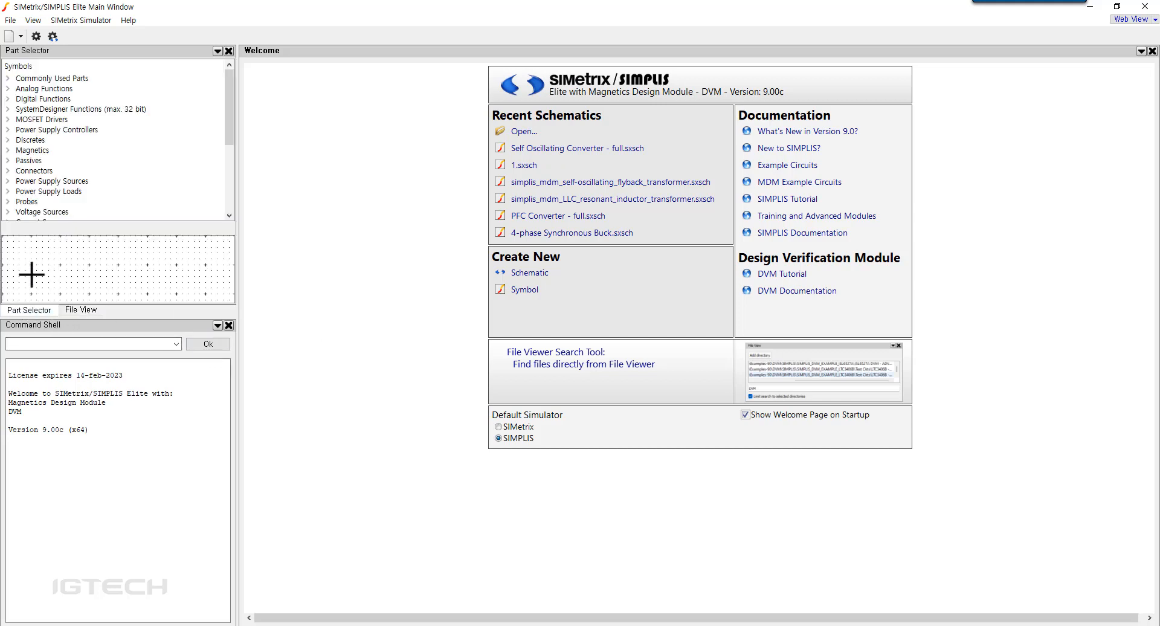
drag(65, 54, 81, 100)
Step: Create a new blank schematic and switch it from SIMPLIS to SIMetrix mode
click(9, 37)
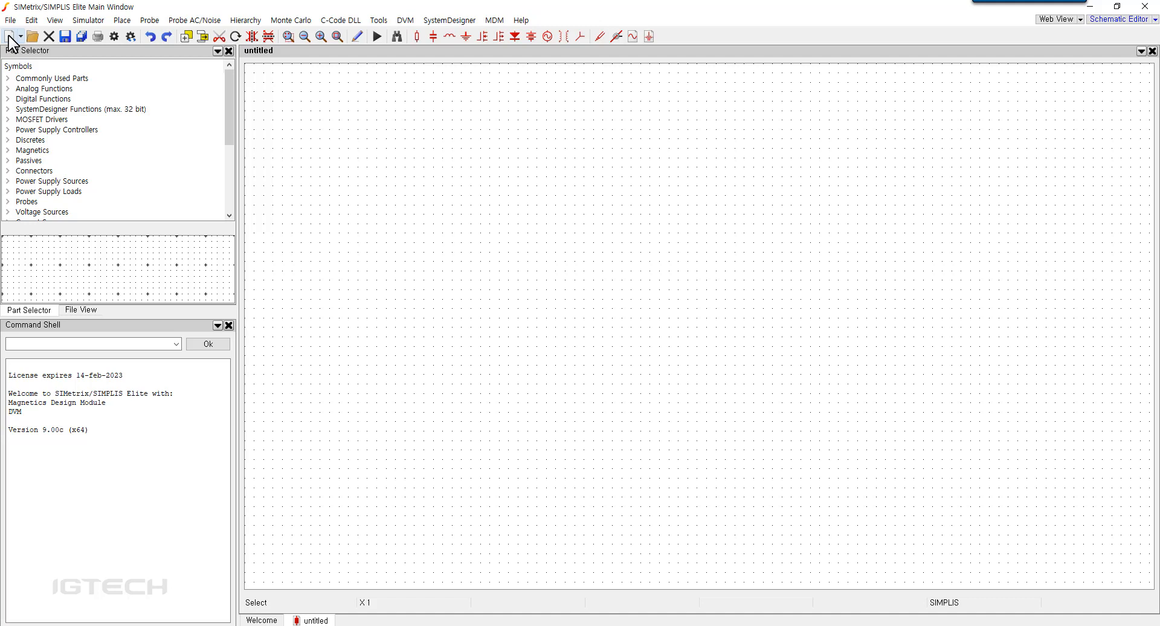
click(11, 20)
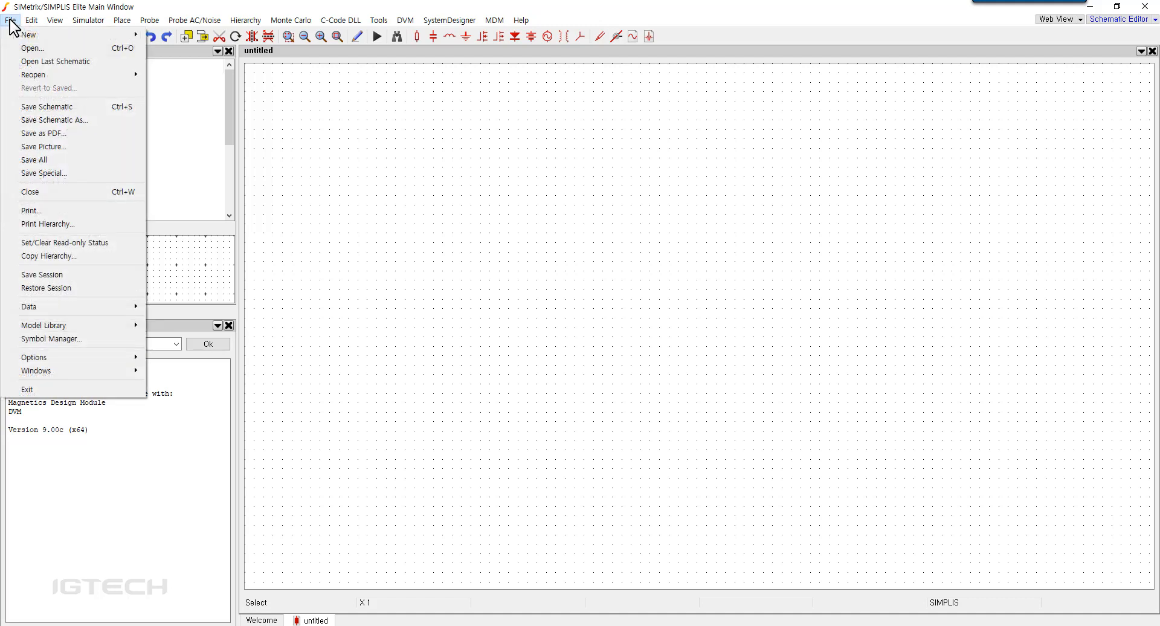
mouse_move(20, 36)
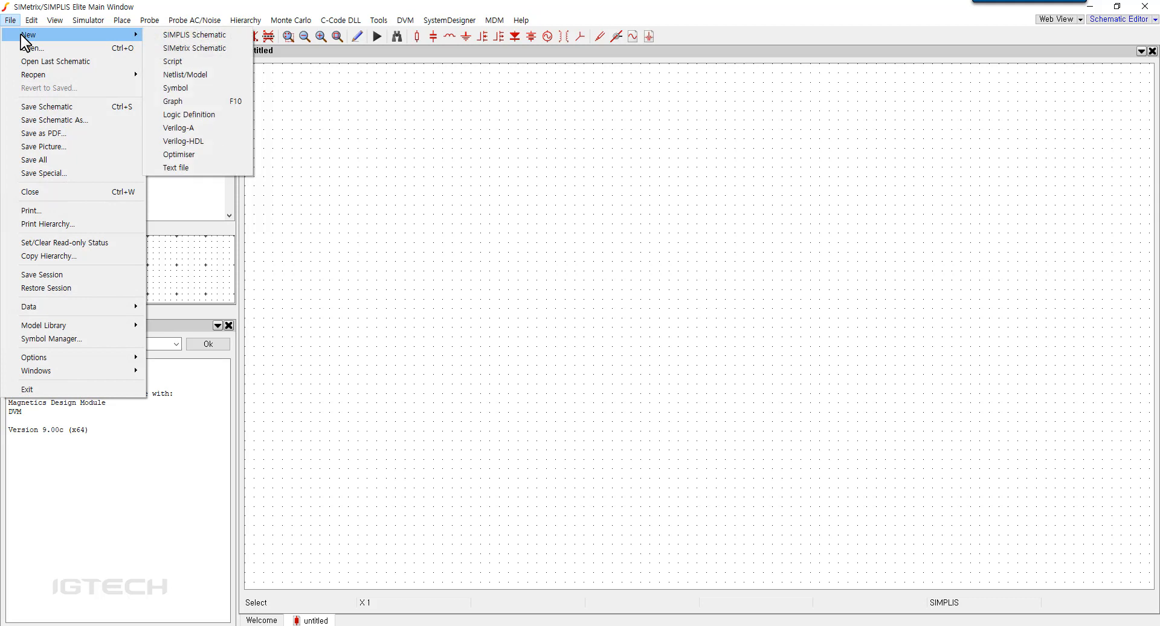
click(173, 49)
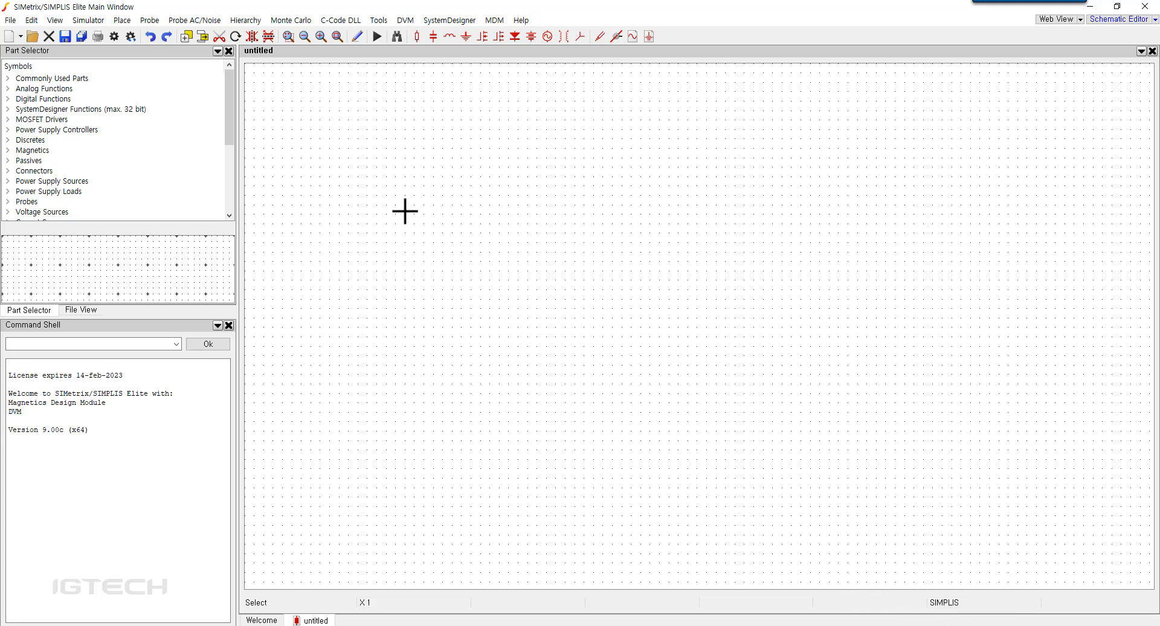
click(96, 24)
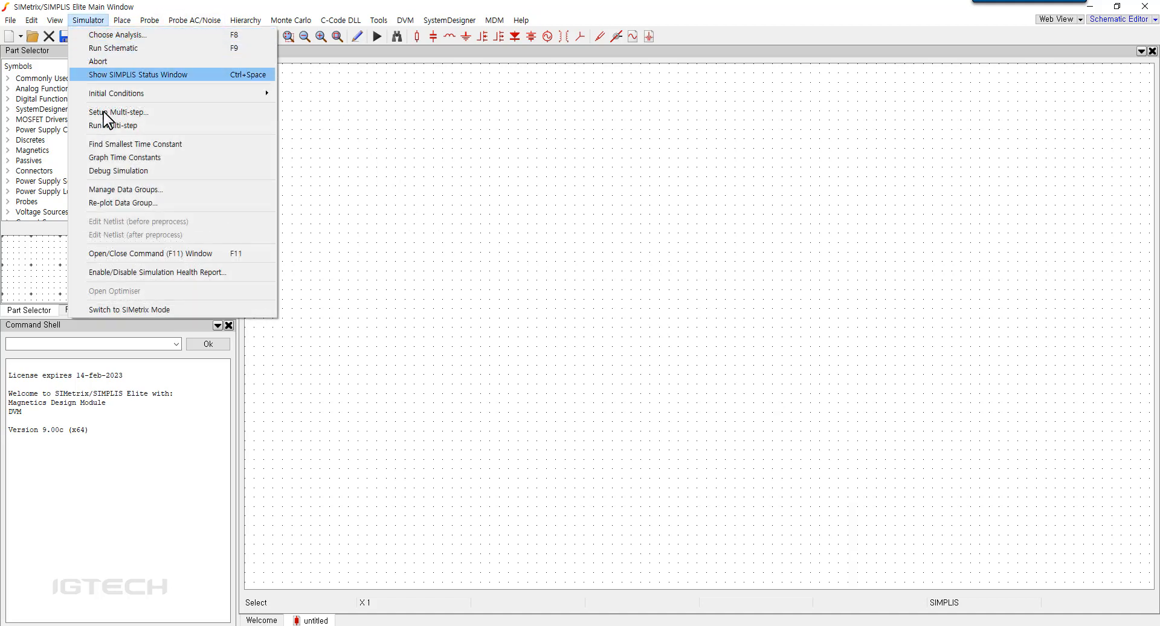
click(135, 309)
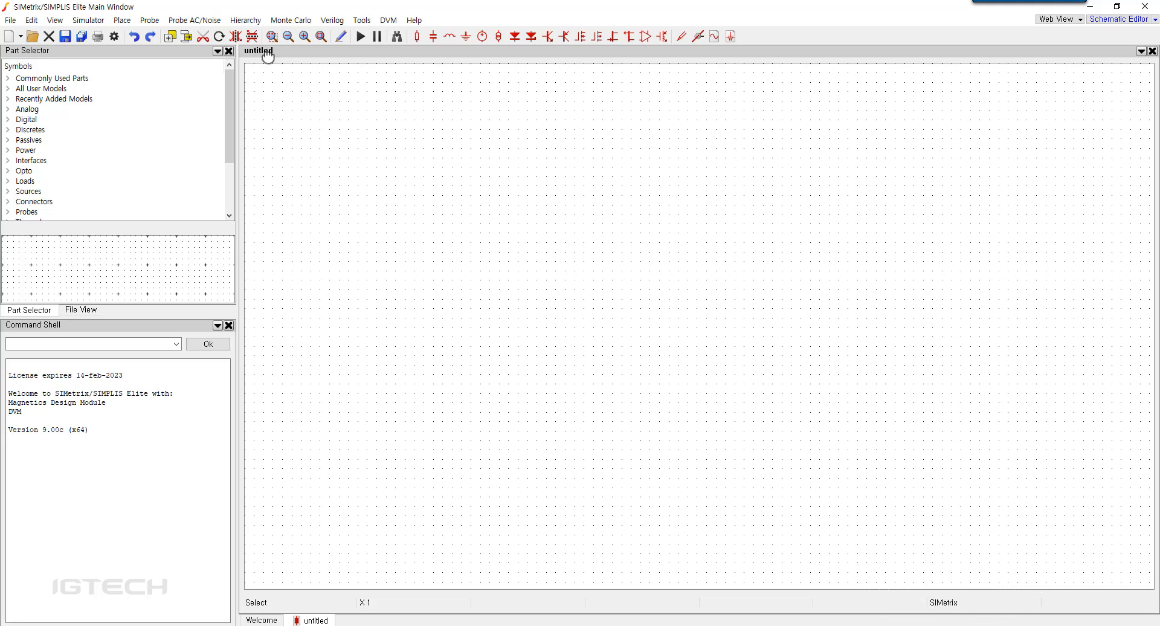
Step: Start saving the schematic under a new name and create a folder named 123 inside the SIMetrix documents folder
click(10, 19)
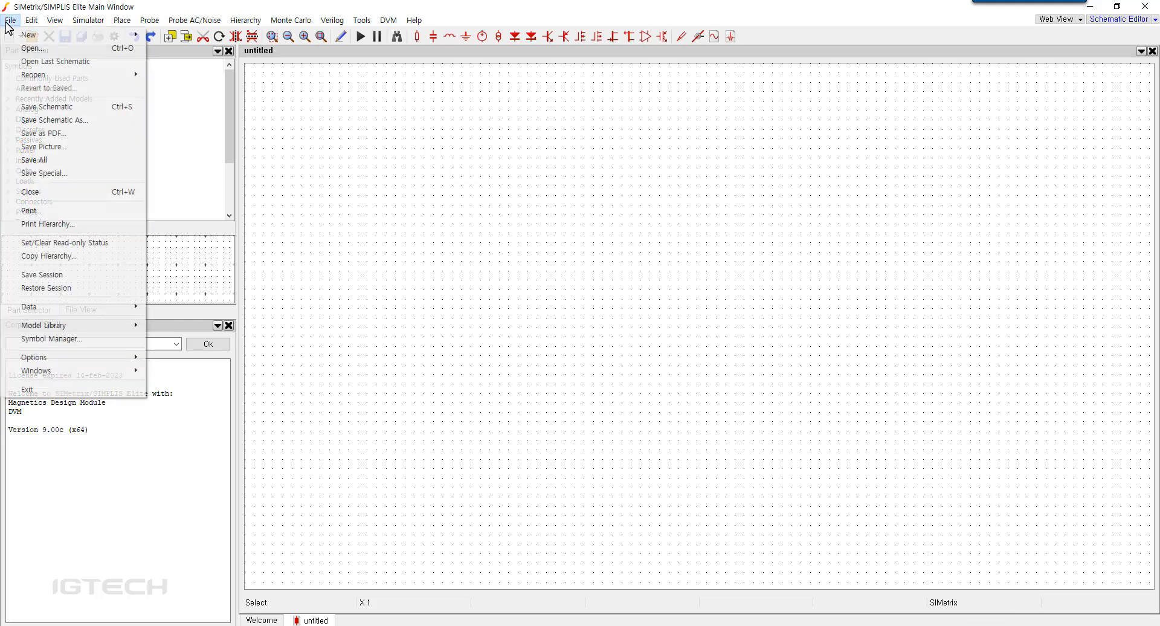
click(38, 121)
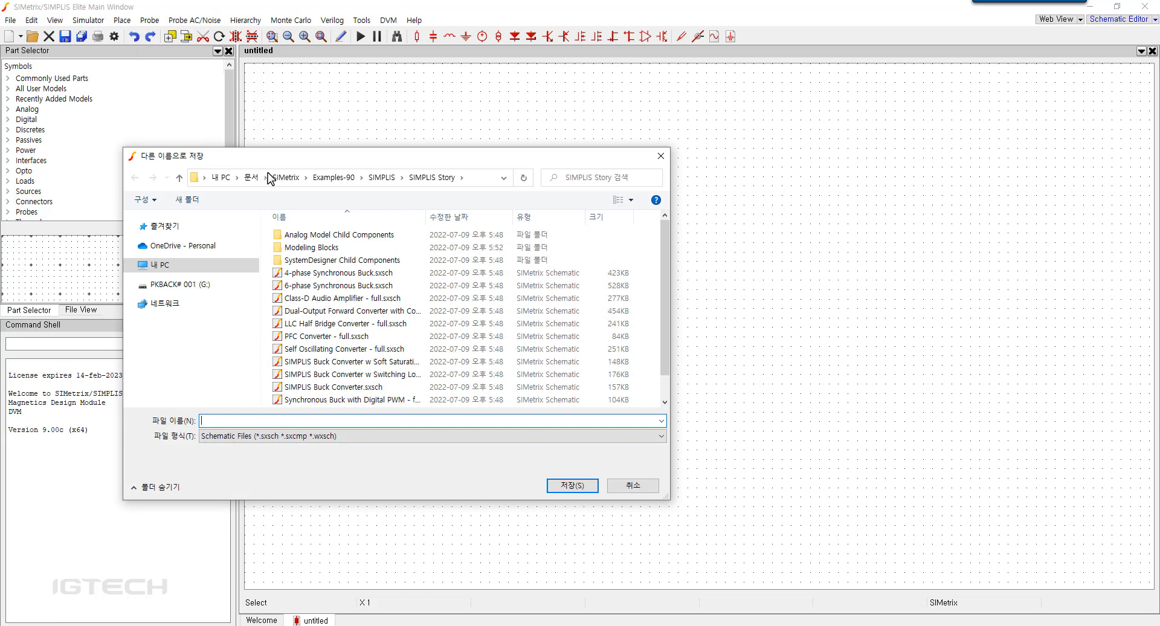
click(272, 177)
right_click(293, 256)
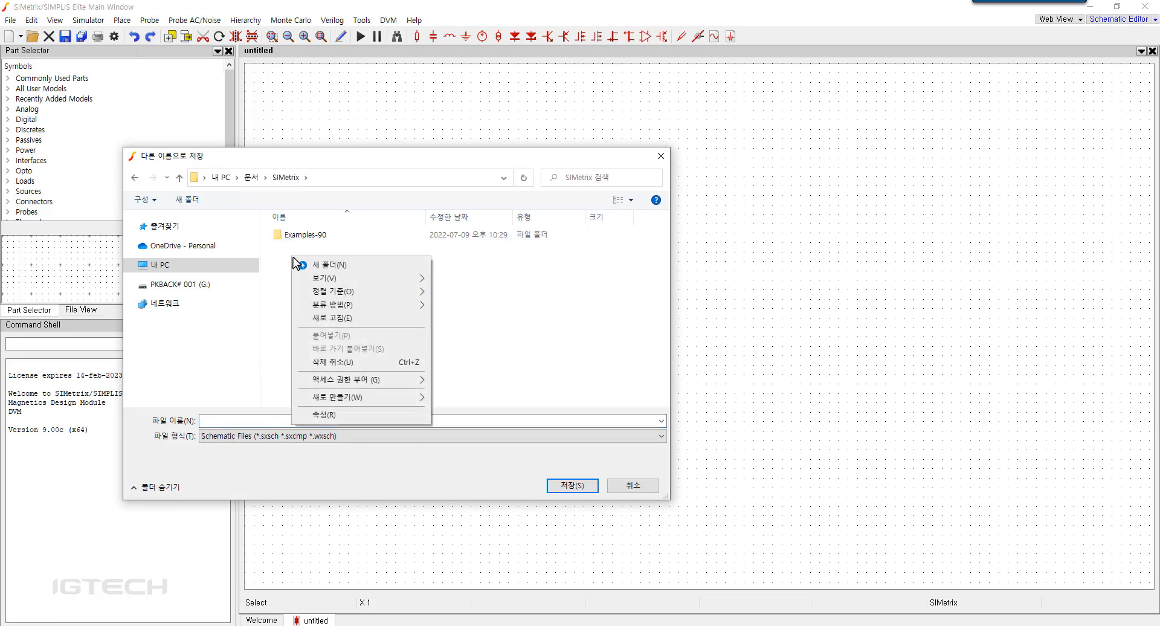
mouse_move(408, 397)
click(454, 400)
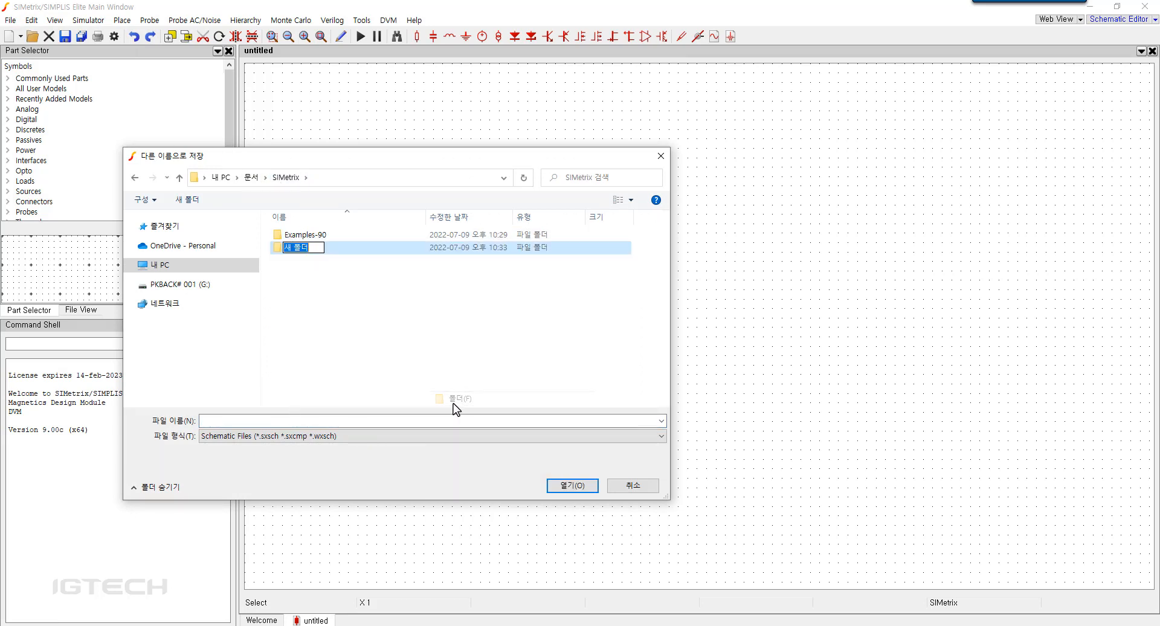
text(123)
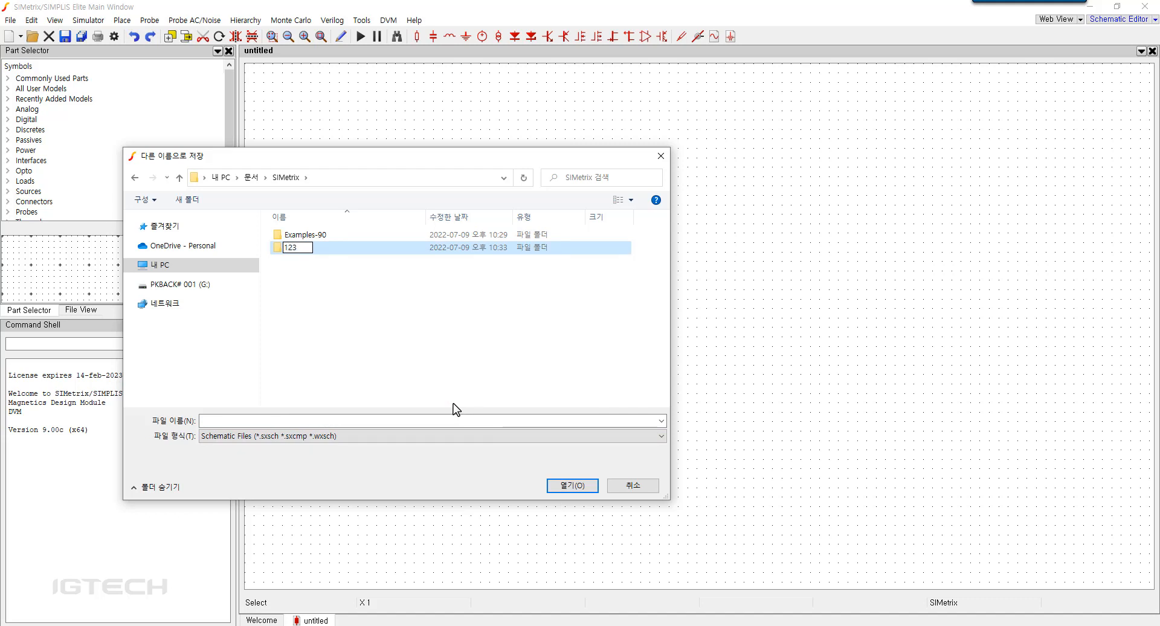
click(446, 401)
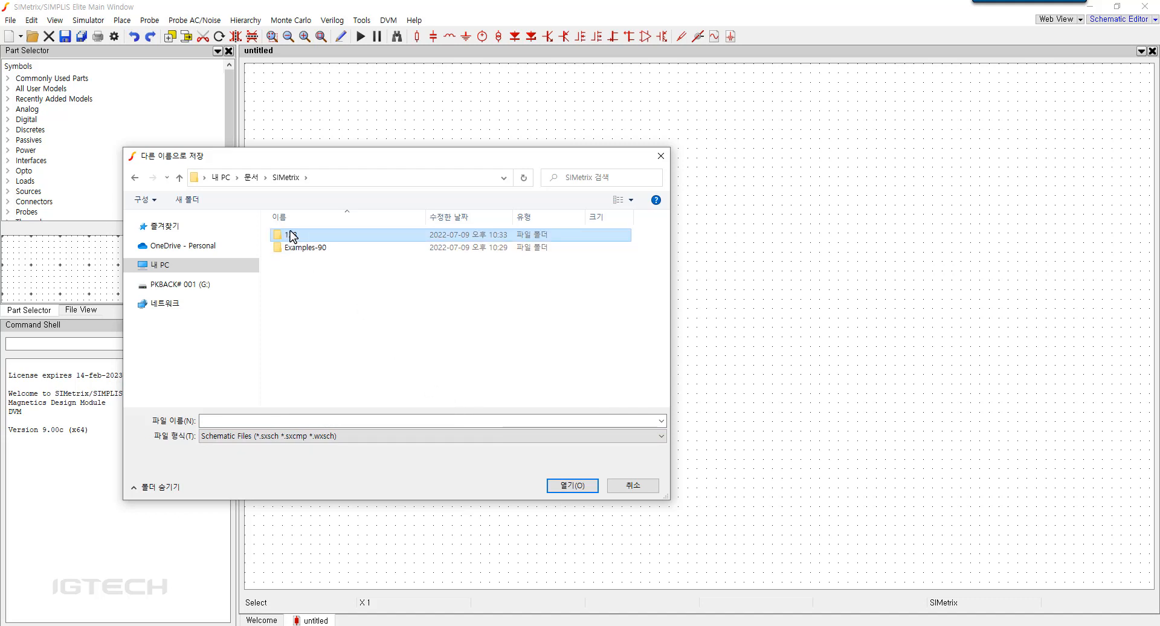
Step: Save the schematic inside the 123 folder under the file name 1
double_click(292, 234)
click(273, 419)
text(1)
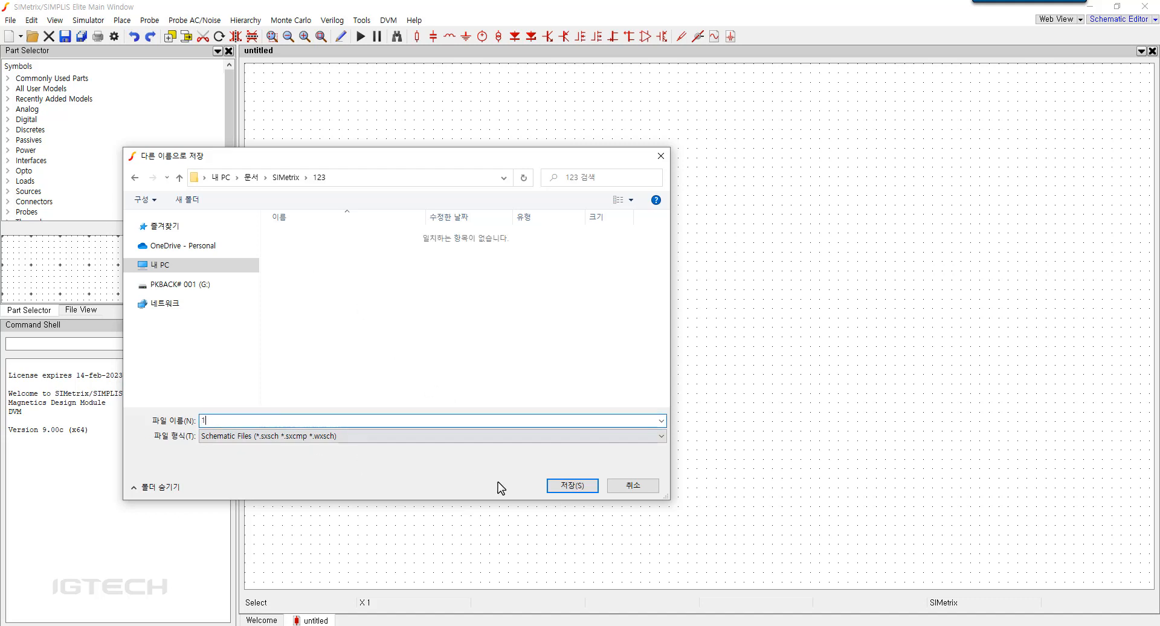
click(572, 486)
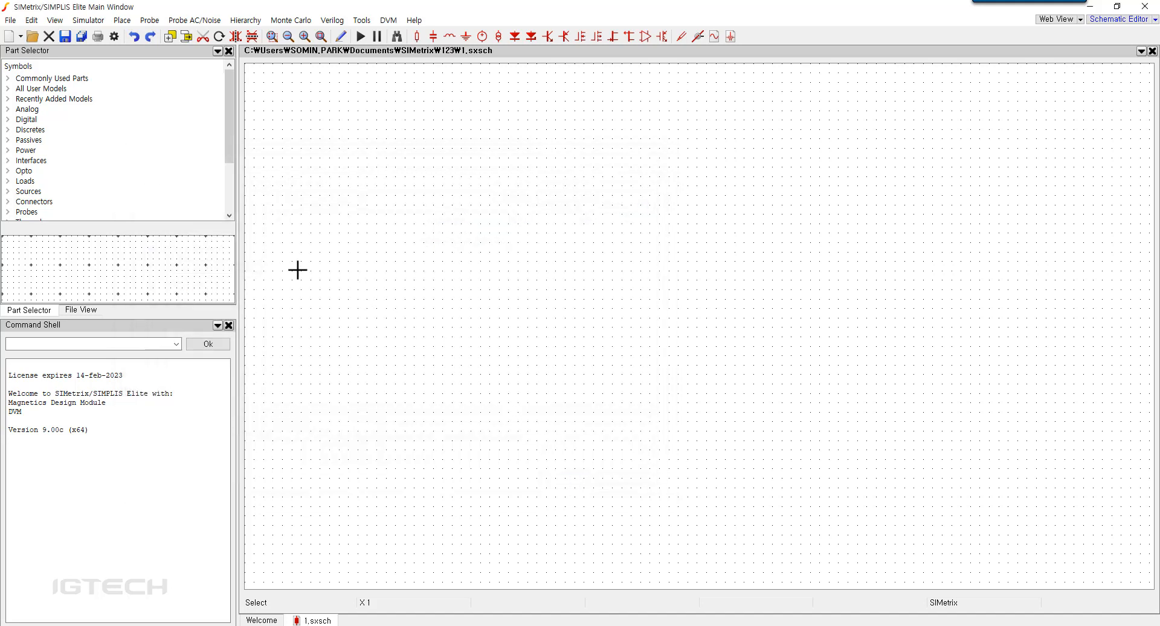
Step: Add the SIMetrix folder's 123 directory to the File View and expand it to list its contents
click(85, 313)
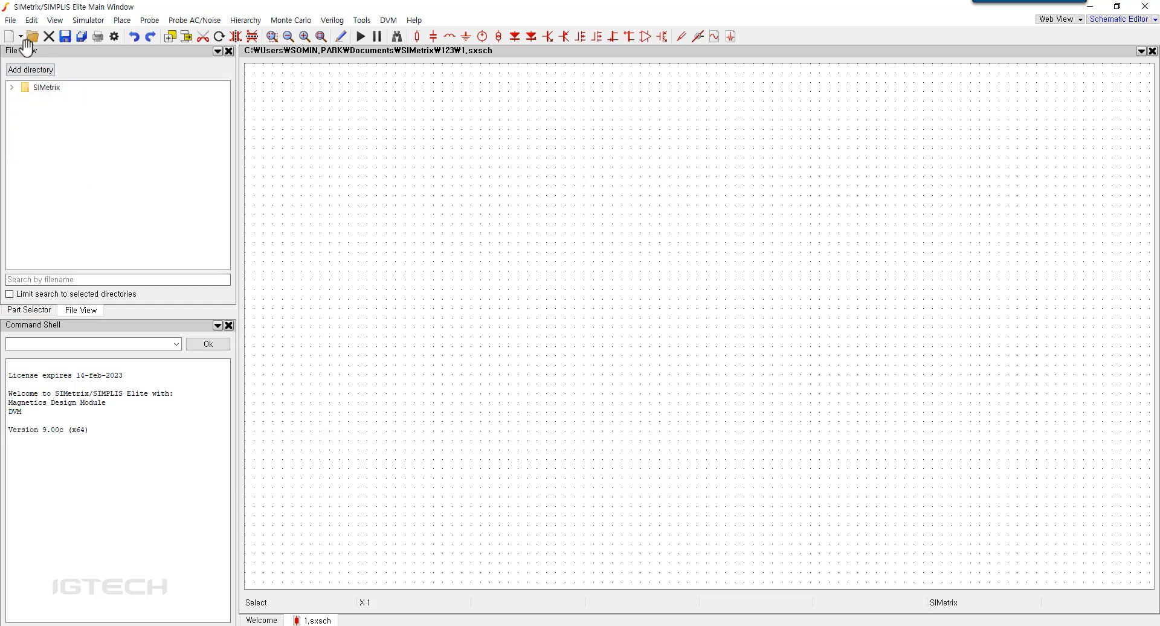
click(33, 70)
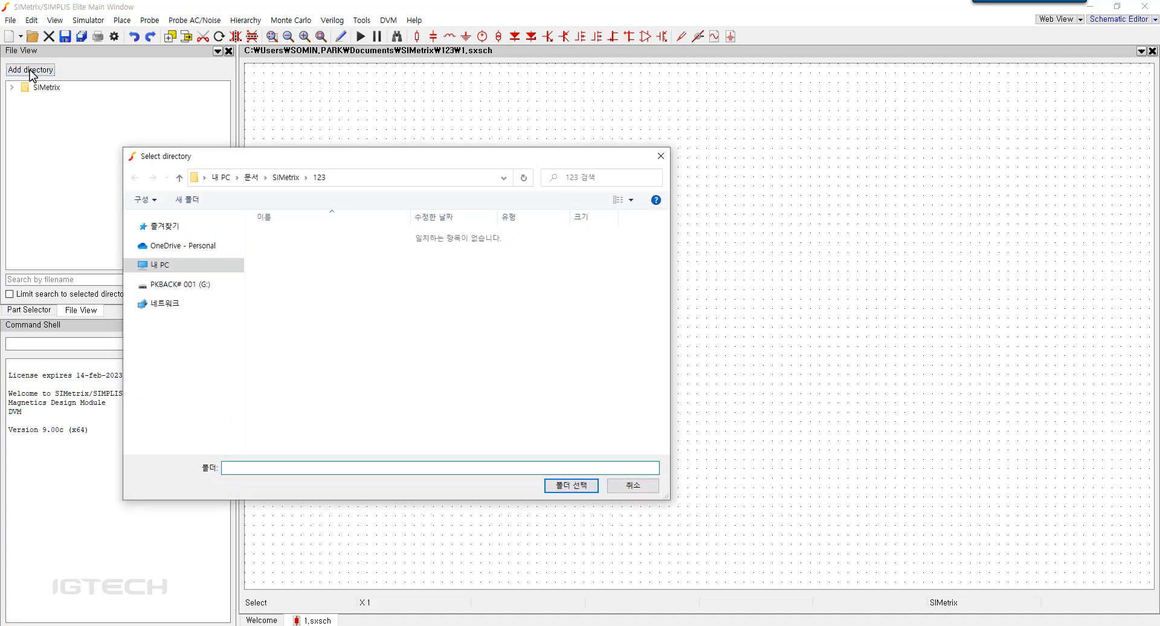
click(281, 177)
click(278, 235)
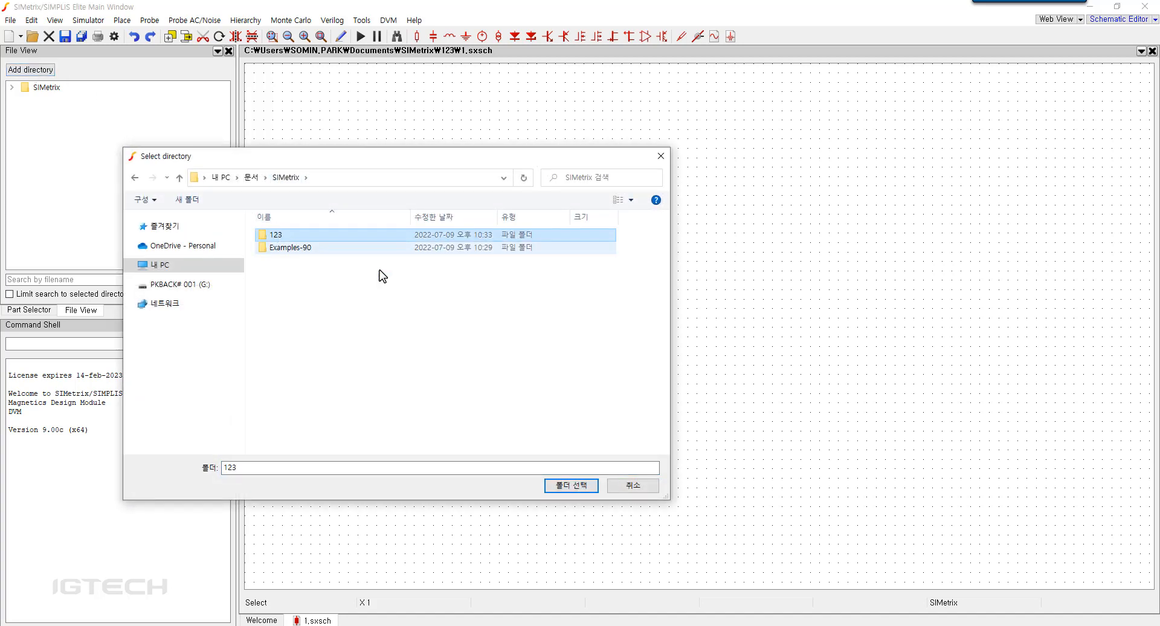
click(569, 487)
click(569, 487)
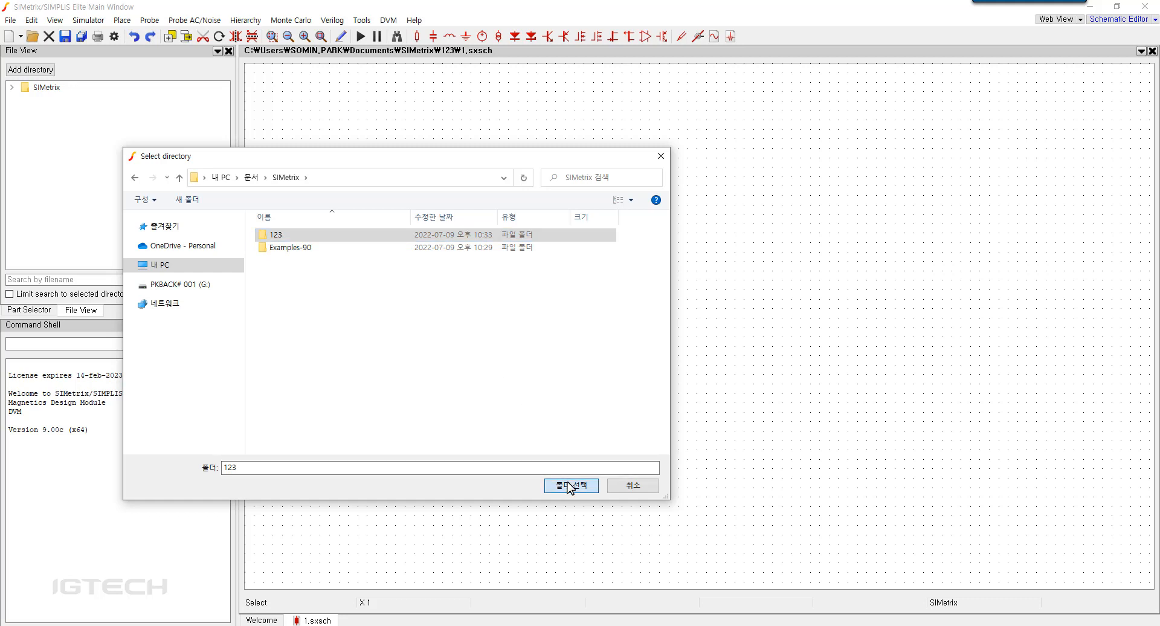
click(12, 88)
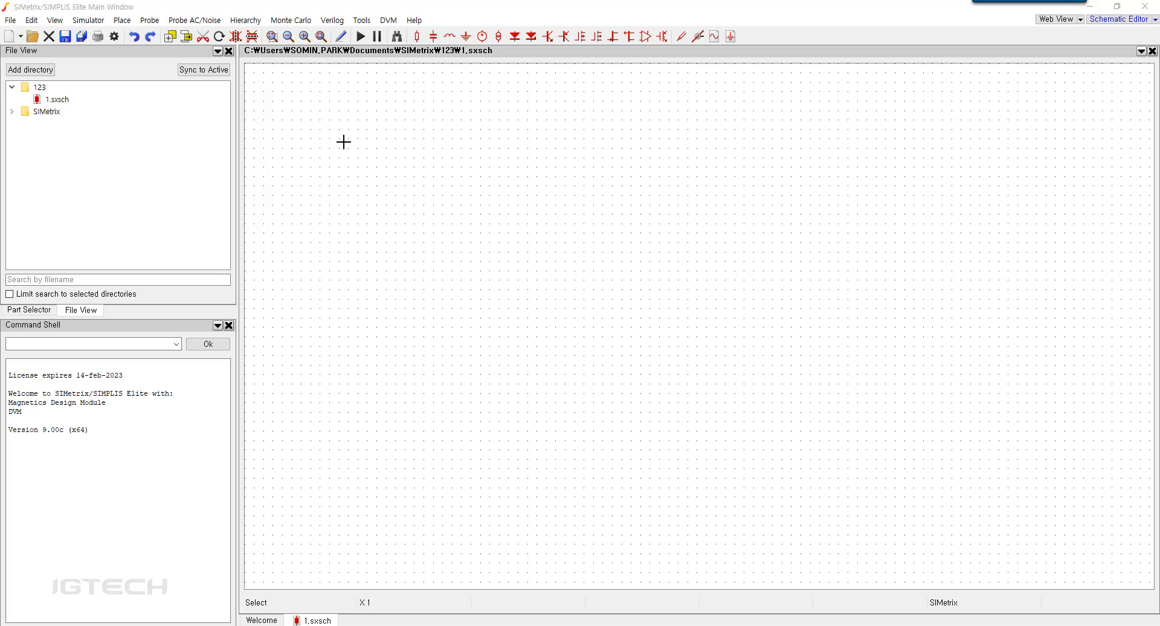
Step: Place a Z-shaped resistor from the Part Selector's Commonly Used Parts in the schematic
click(44, 309)
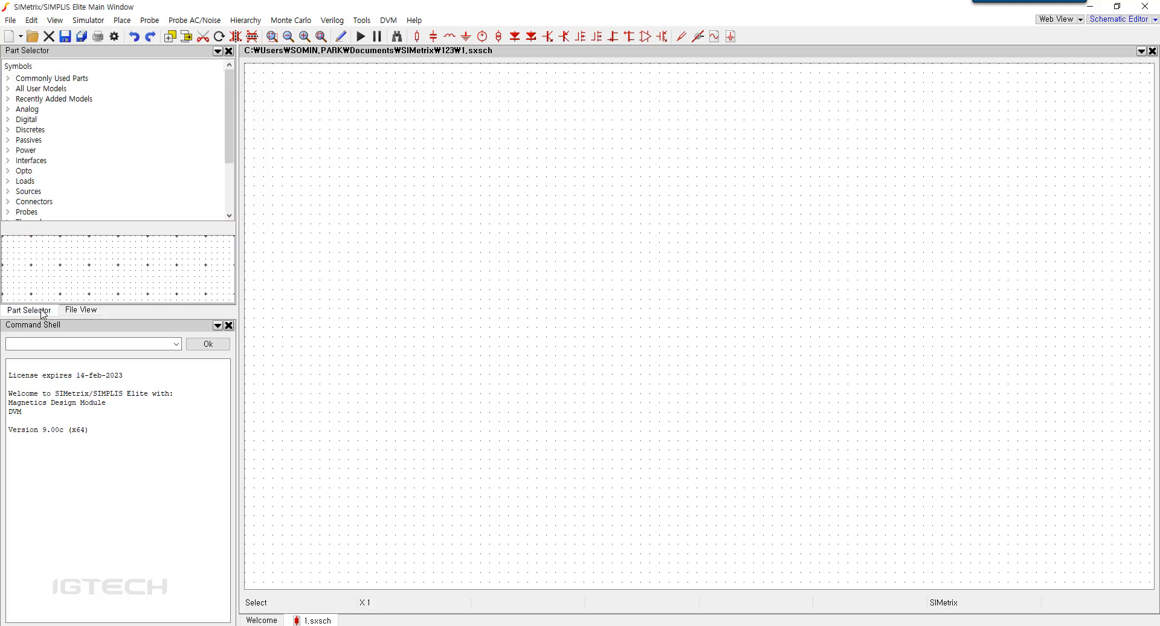
click(9, 79)
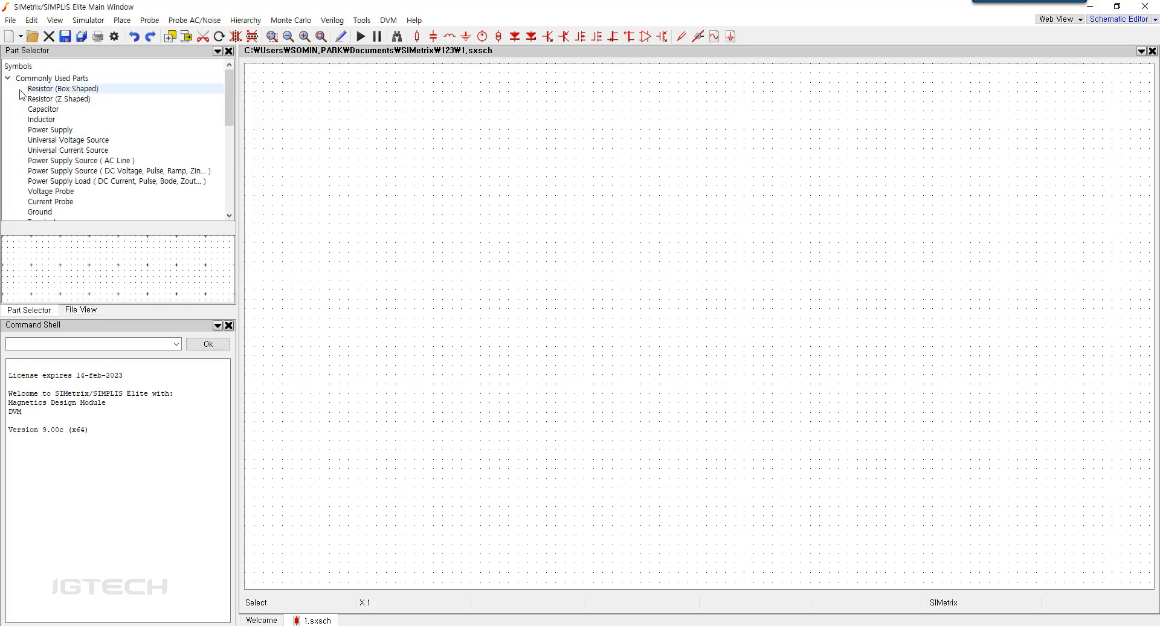
click(33, 99)
click(406, 210)
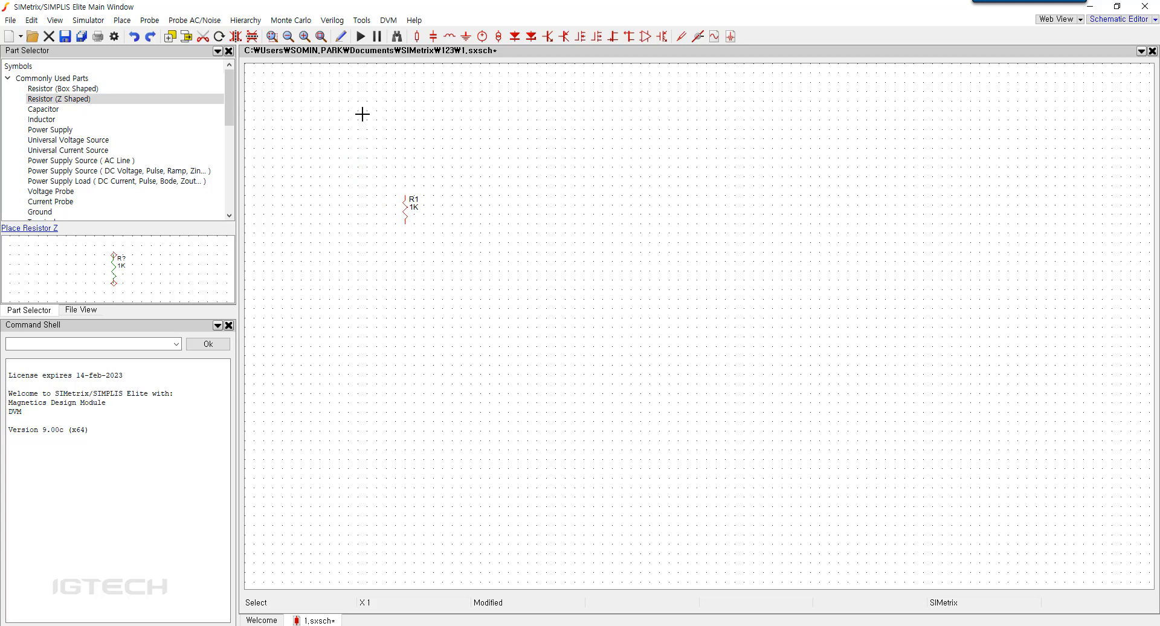
click(123, 21)
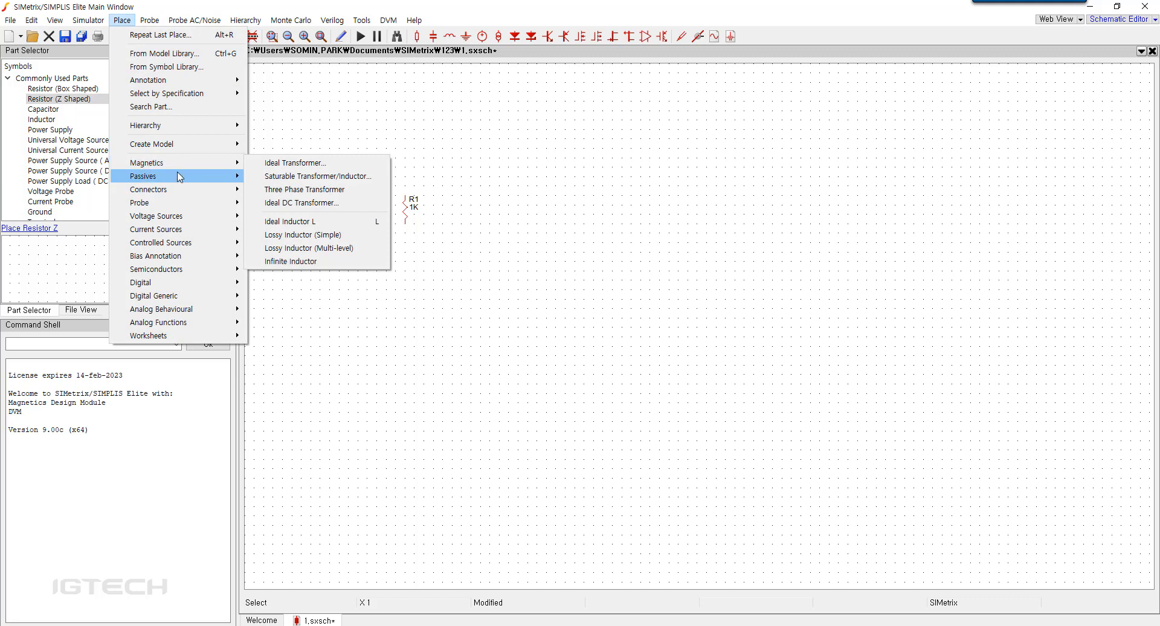
mouse_move(180, 176)
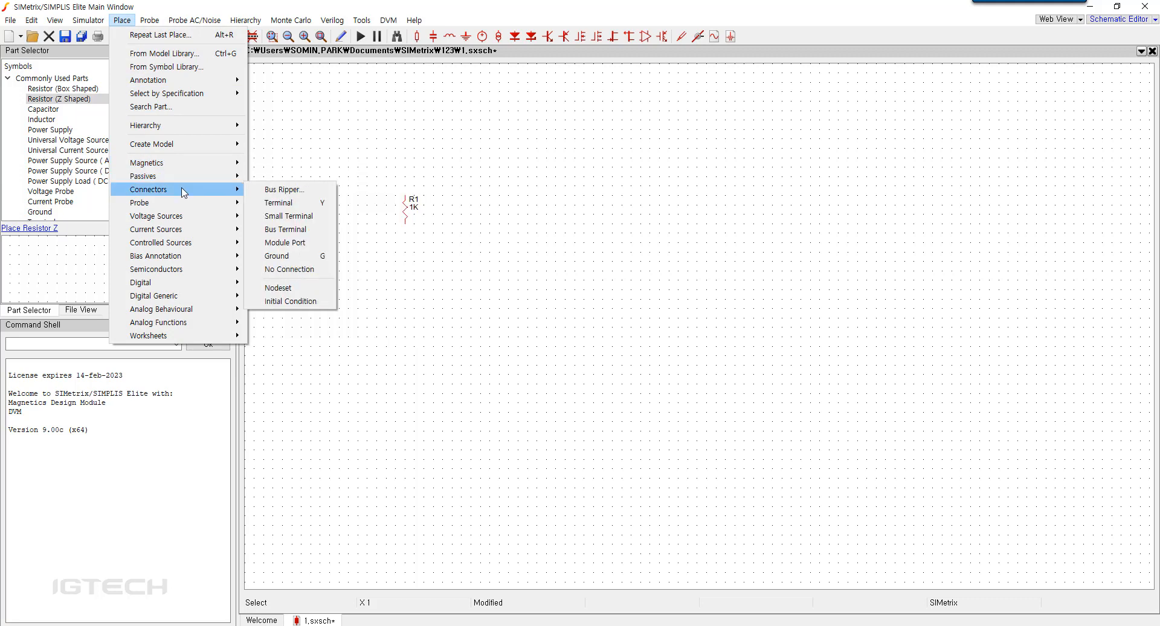
mouse_move(189, 207)
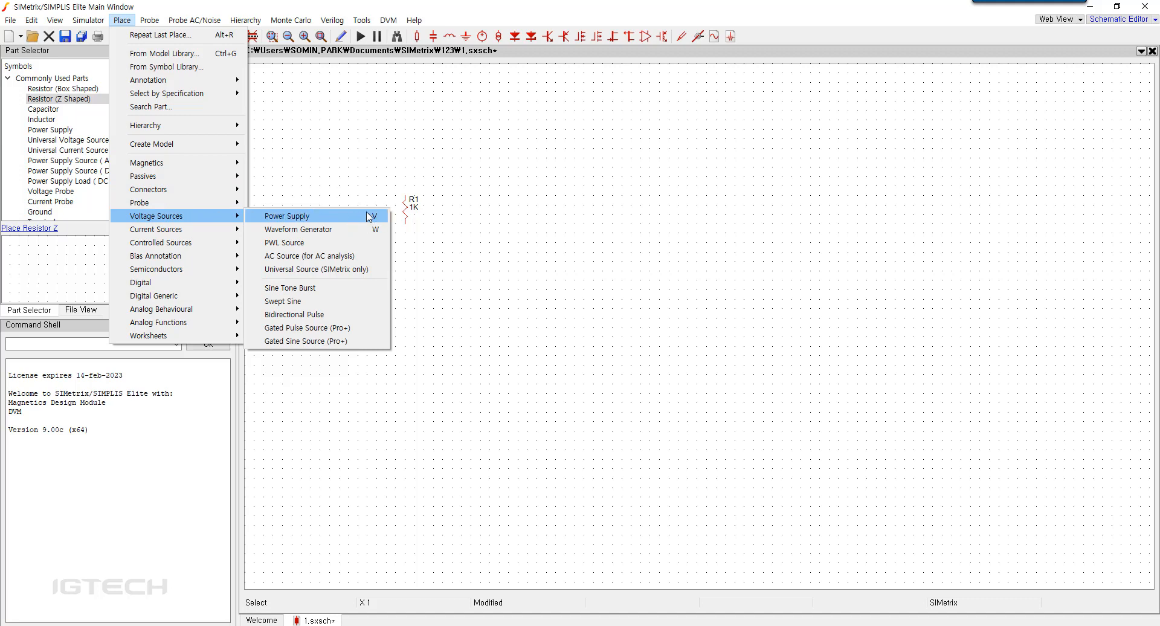
click(432, 151)
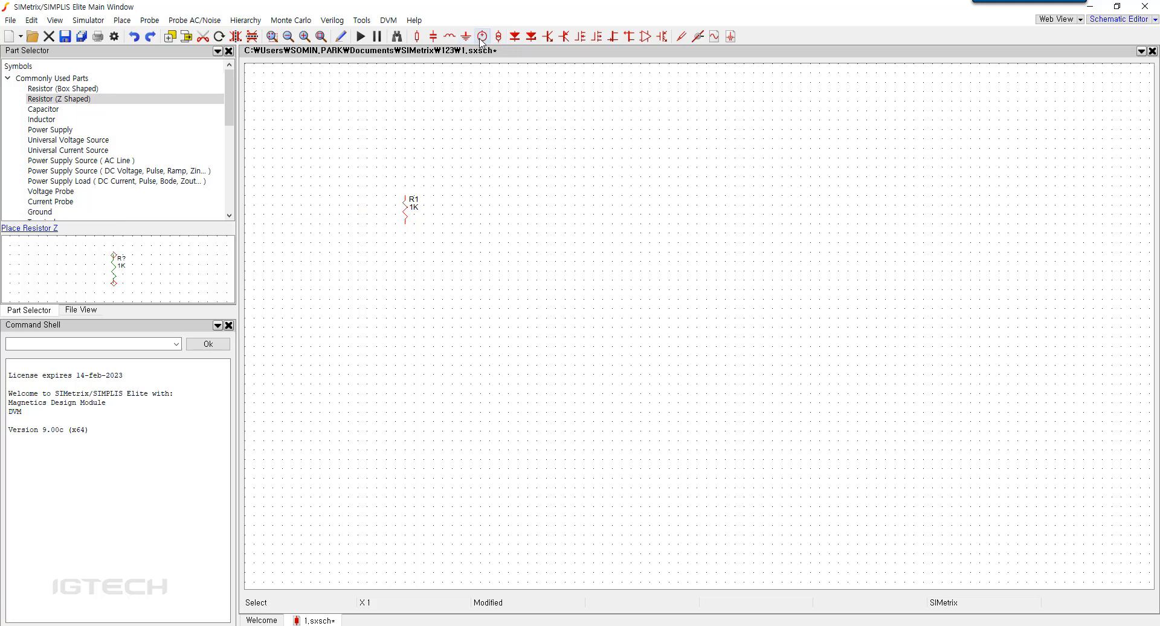
Step: Place three voltage sources in a row beside the Z-shaped resistor
click(482, 36)
click(471, 205)
click(546, 205)
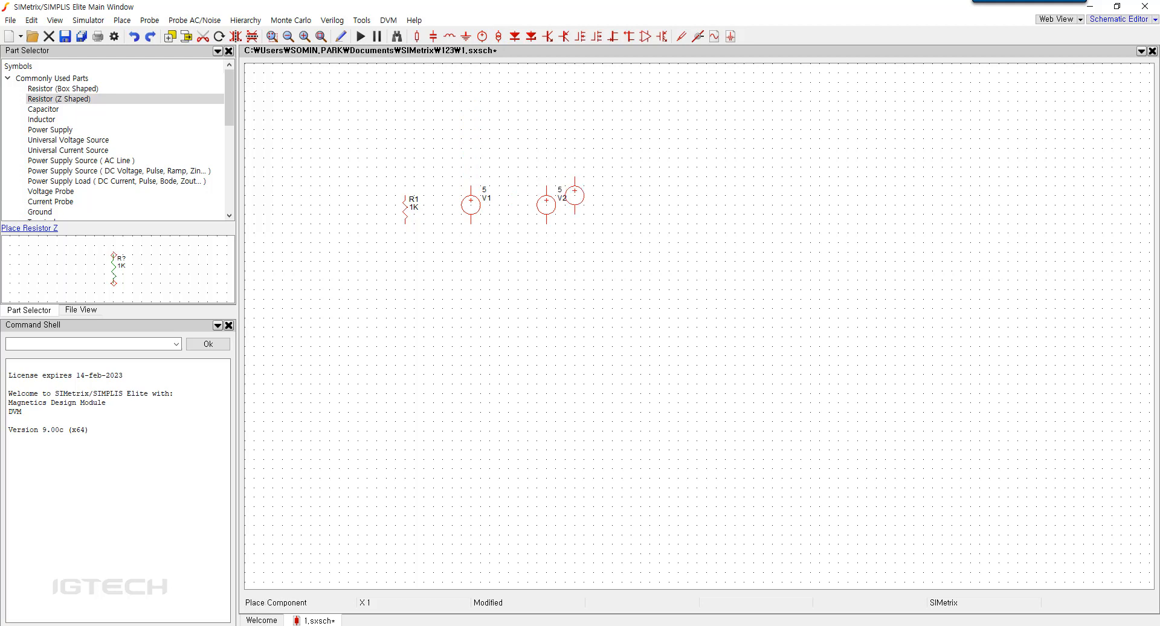
click(612, 205)
key(Escape)
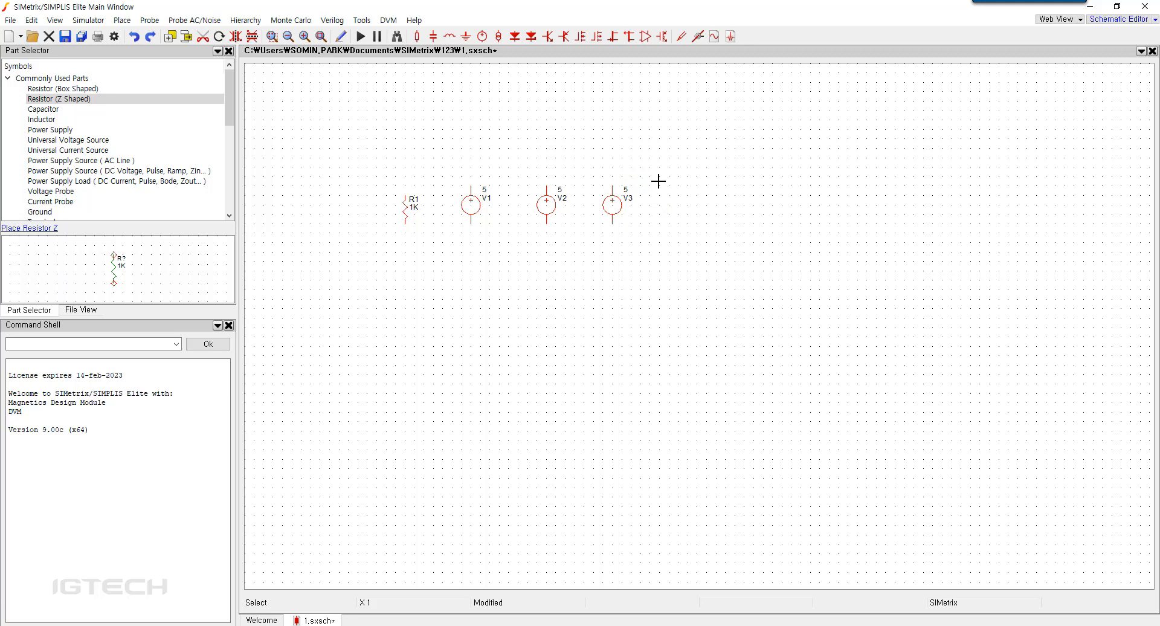
Step: Start placing an op-amp and rotate its symbol through a full turn
click(646, 37)
key(F5)
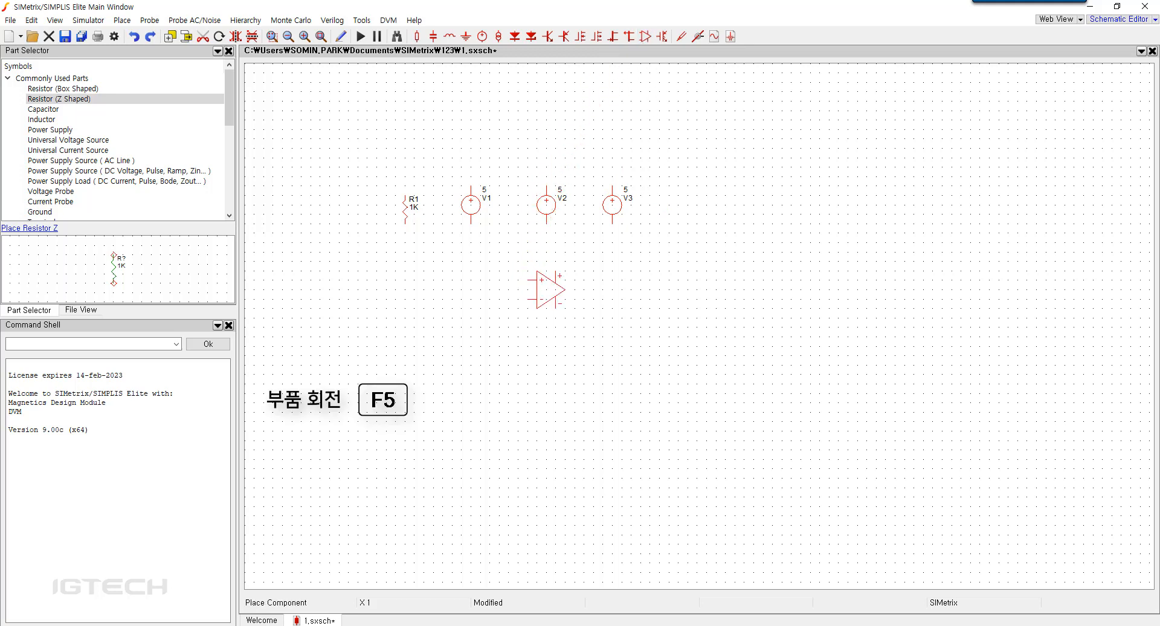
key(F5)
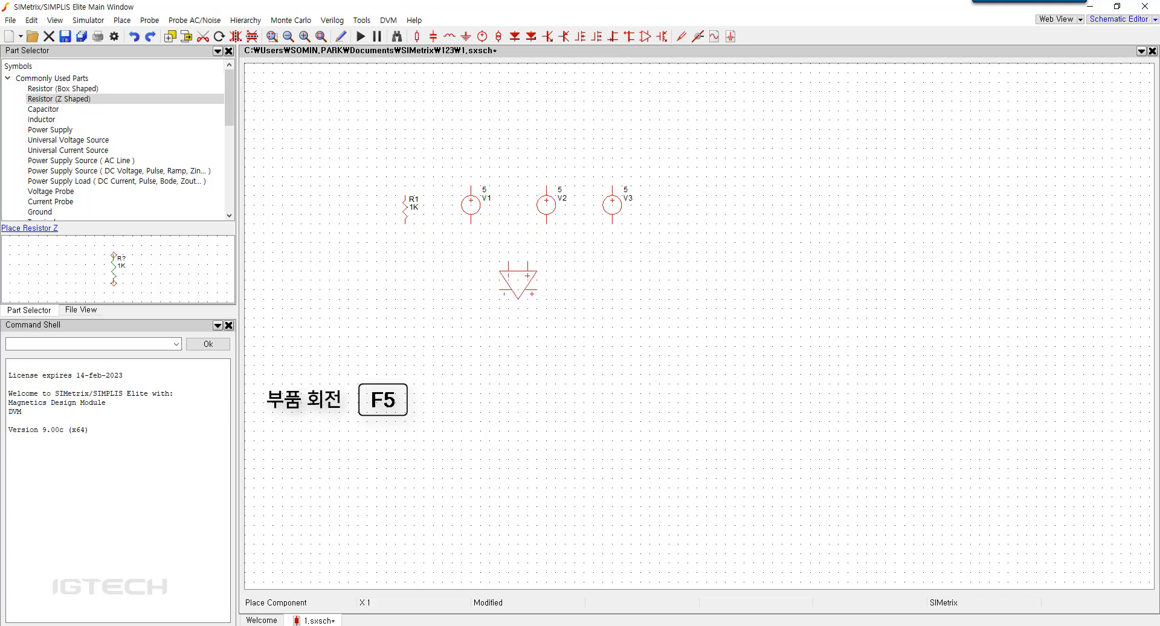
key(F5)
key(F5)
key(F5)
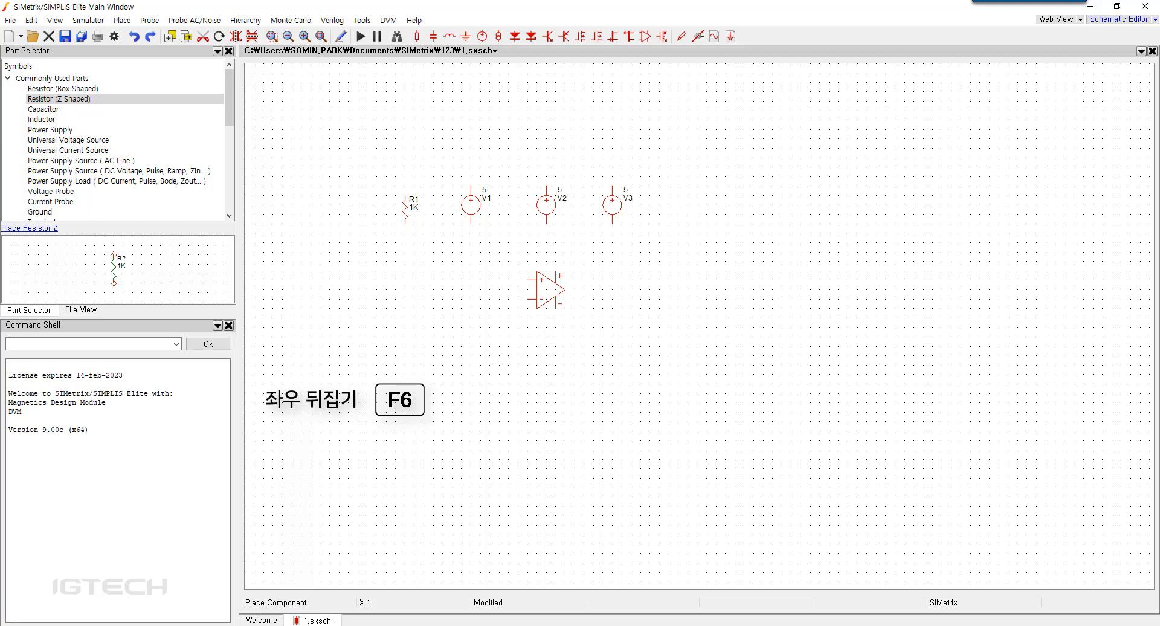
Step: Flip the unplaced op-amp symbol horizontally several times, ending with its output pointing left
key(F6)
key(F6)
key(F6)
key(F6)
key(F6)
key(F6)
key(F6)
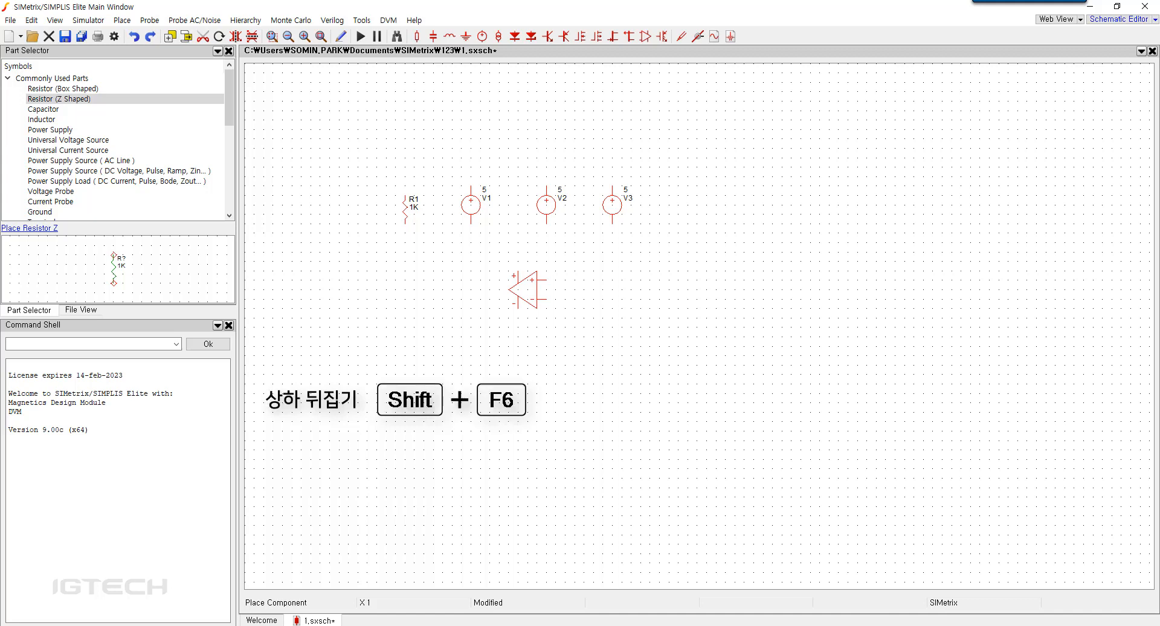
Step: Flip the op-amp symbol vertically several times and place one below the first voltage source
key(shift+F6)
key(shift+F6)
key(shift+F6)
key(shift+F6)
key(shift+F6)
key(shift+F6)
key(shift+F6)
key(shift+F6)
click(491, 266)
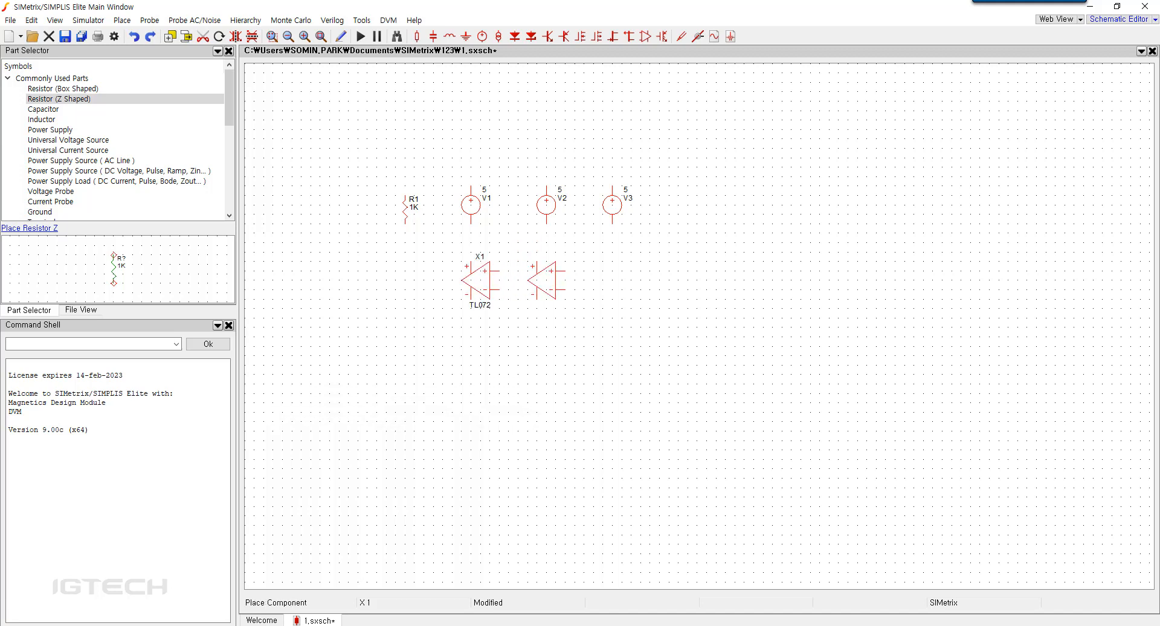
right_click(558, 266)
Step: Delete the resistor, the three voltage sources and the op-amp from the schematic
drag(349, 143, 716, 343)
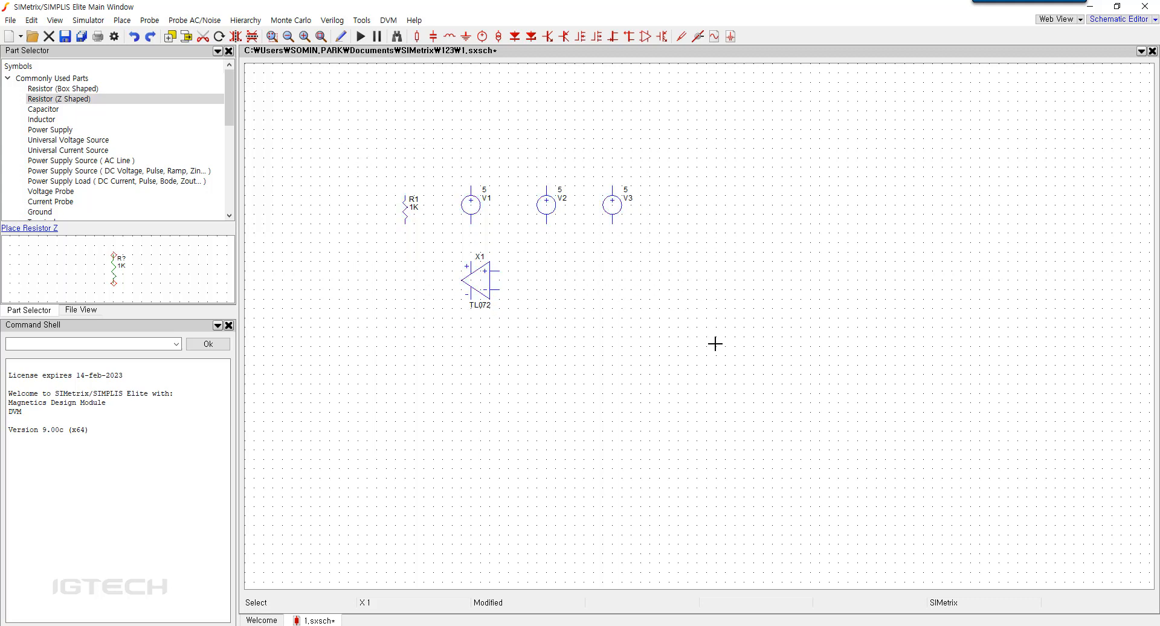
key(Delete)
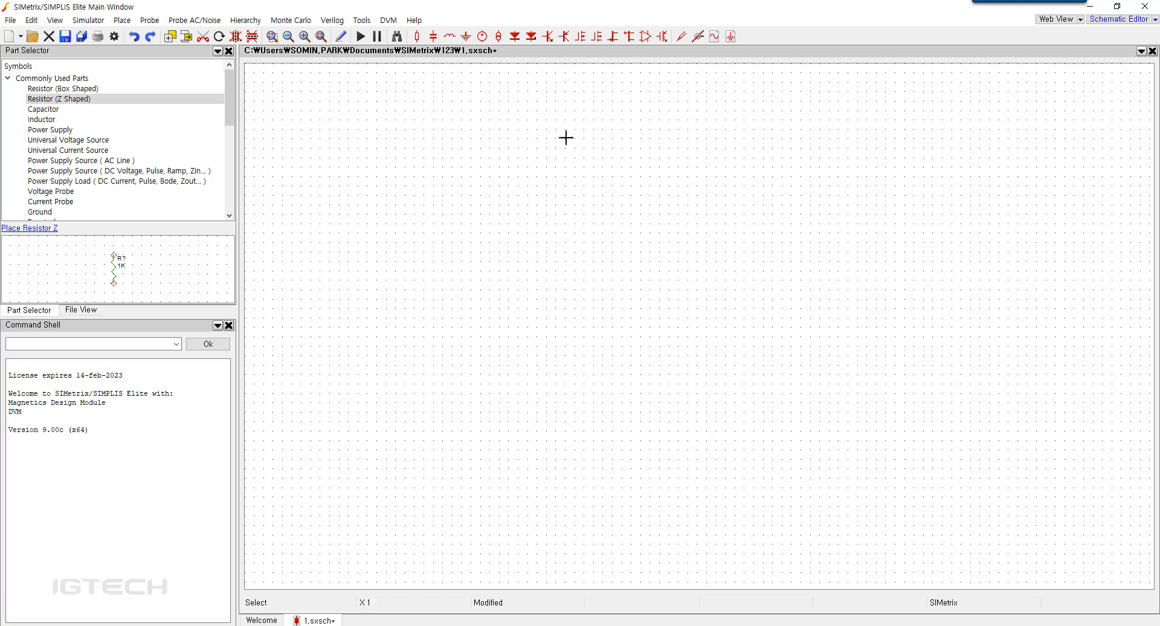
Step: Place a single voltage source in the left-centre area of the empty schematic
click(482, 37)
click(461, 298)
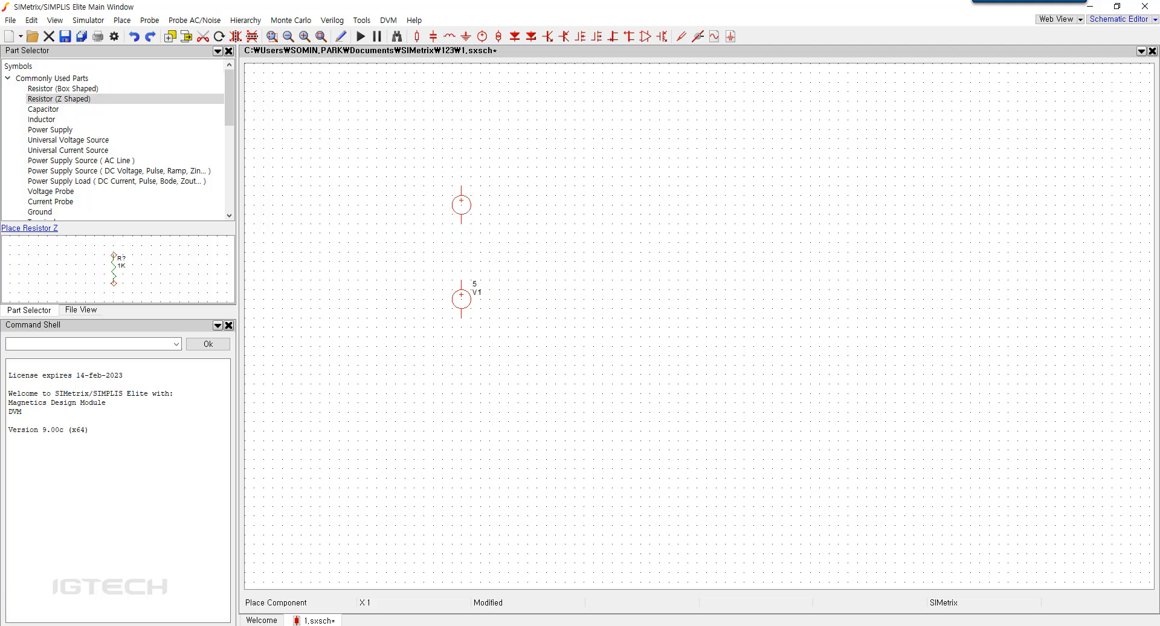
right_click(461, 204)
Step: Place two box-shaped resistors horizontally in one row above the voltage source, leaving a wide gap between them
click(417, 36)
key(F5)
click(494, 148)
click(702, 148)
right_click(588, 177)
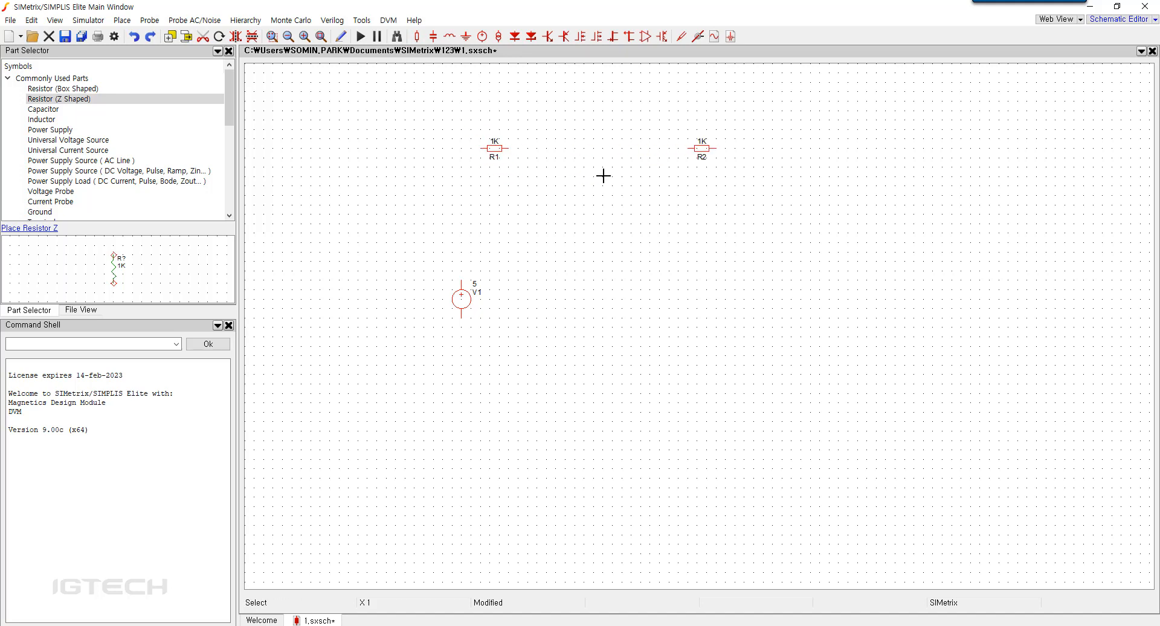
Step: Place a TL072 op-amp below and between the two resistors, flipped so its inverting input is on top
click(646, 37)
key(F7)
click(593, 233)
right_click(539, 189)
Step: Place one ground symbol above the voltage source and another below it, and fit the circuit to the window
click(465, 37)
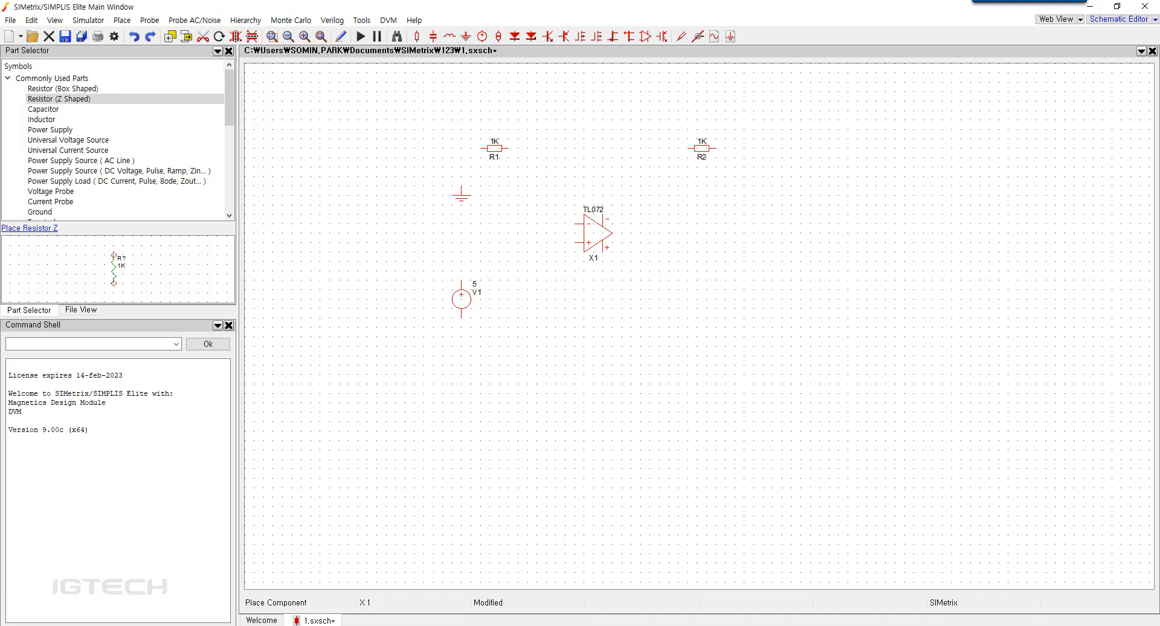
click(460, 192)
click(461, 372)
right_click(396, 212)
key(Home)
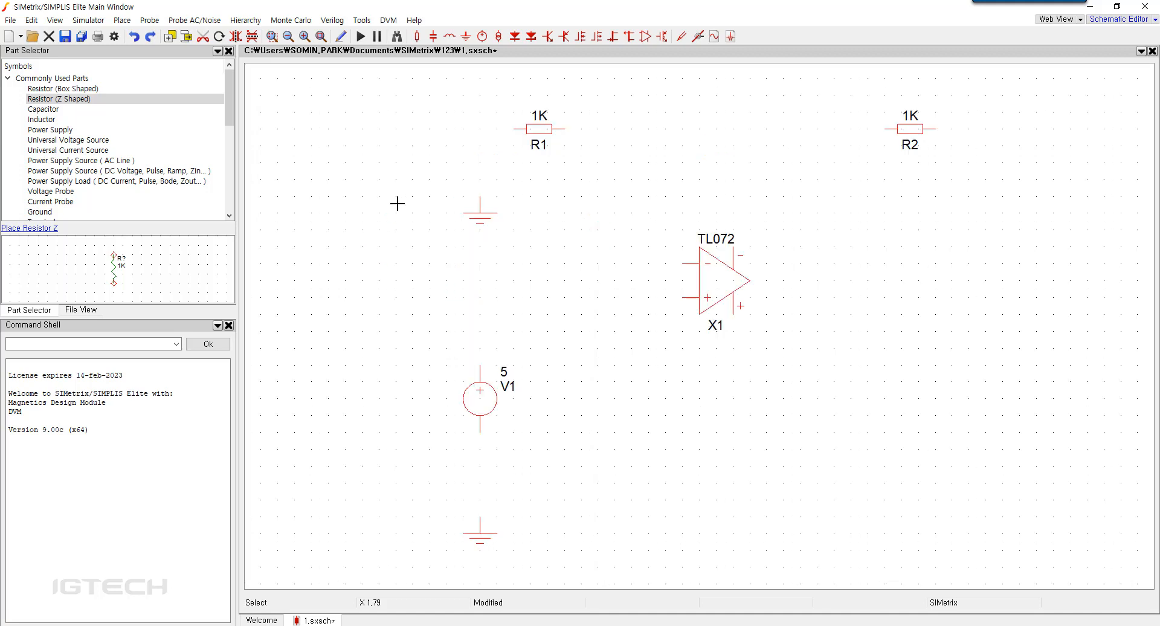
Step: Wire the upper ground to the left end of R1 and R1's right end to R2
click(483, 202)
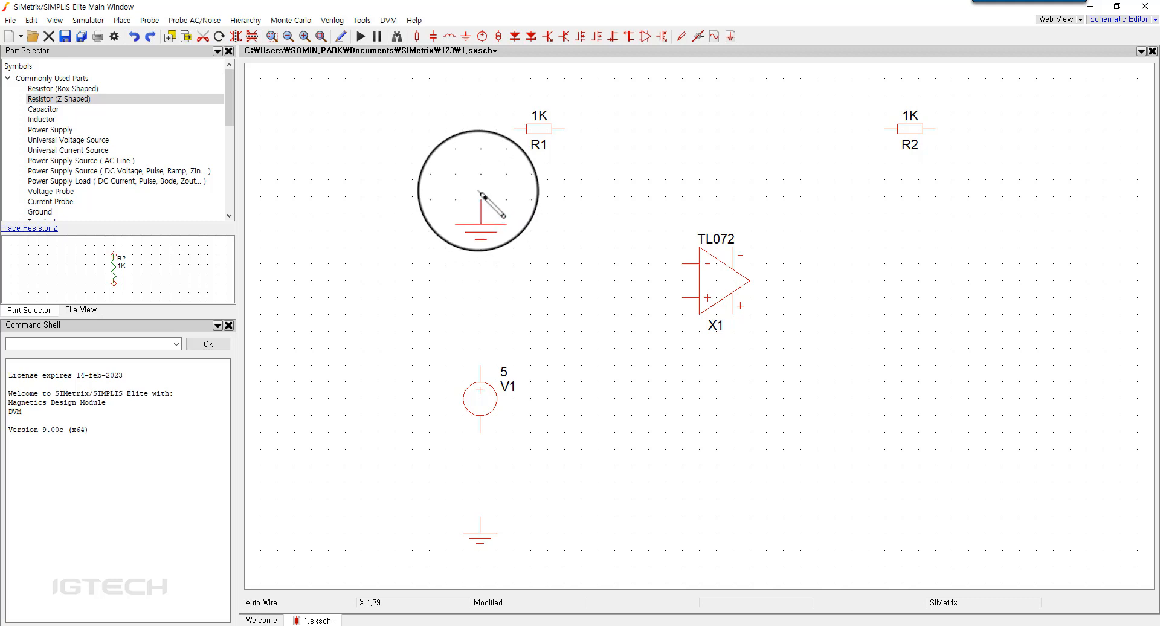
click(515, 130)
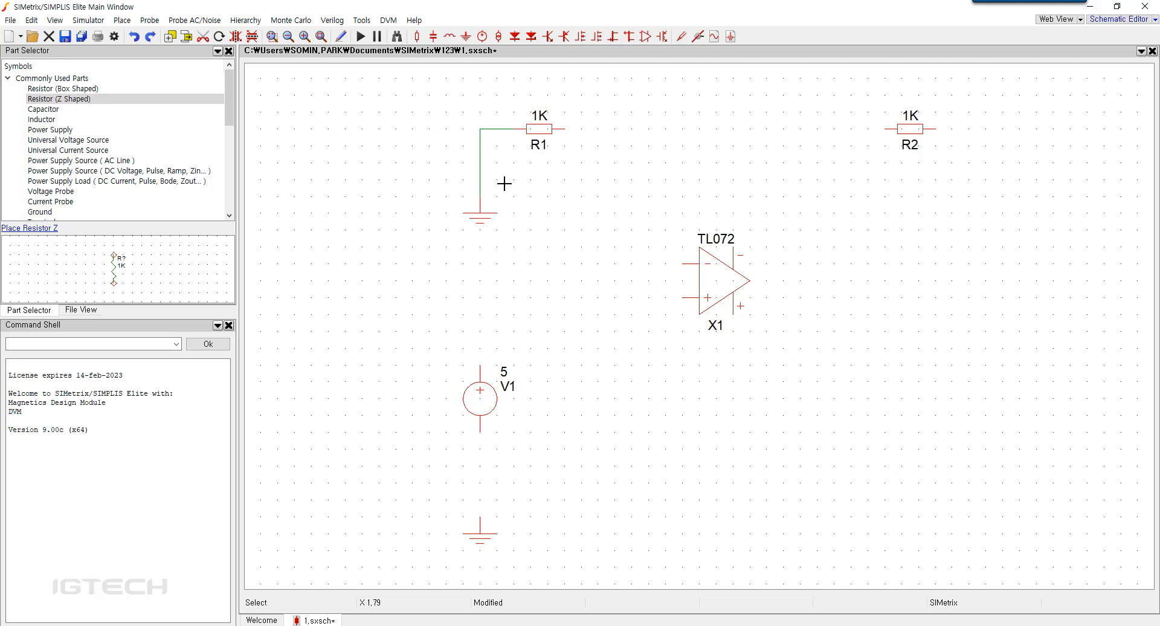
click(566, 131)
click(886, 128)
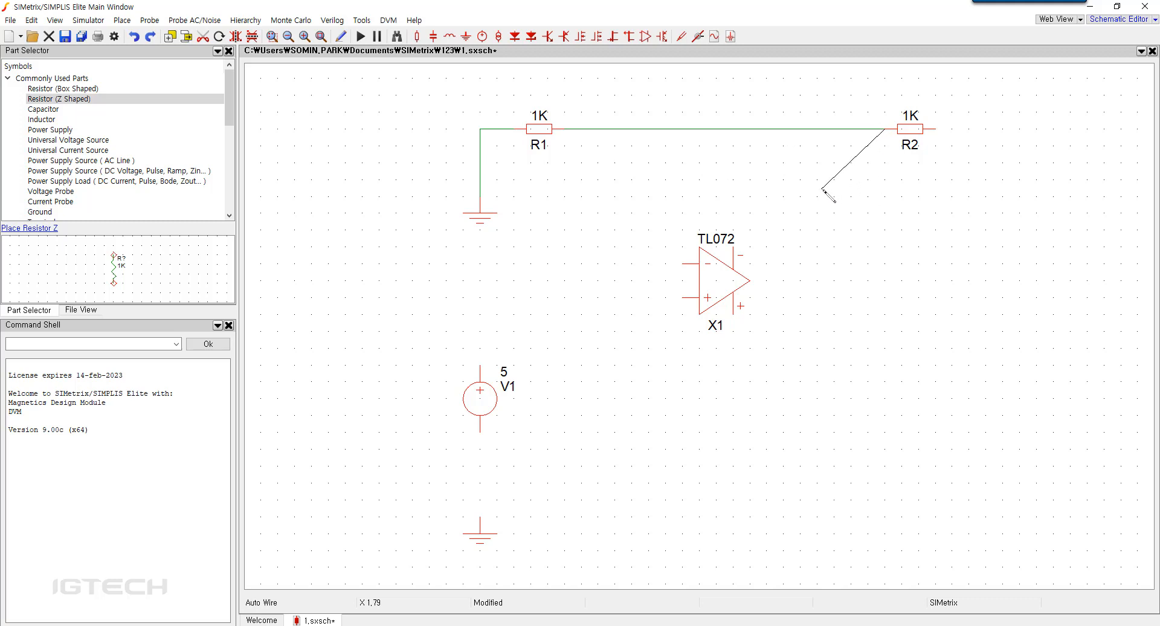
right_click(823, 189)
Step: Wire R2's right end to the op-amp output and the inverting input to the wire between R1 and R2
click(935, 129)
click(750, 280)
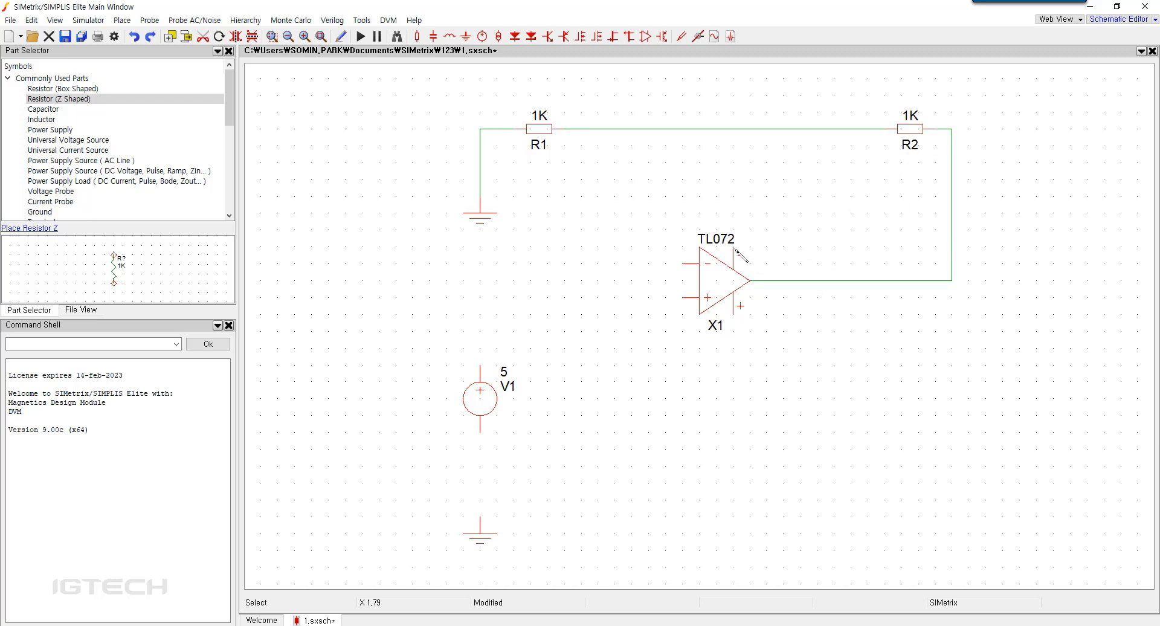
click(683, 263)
click(662, 129)
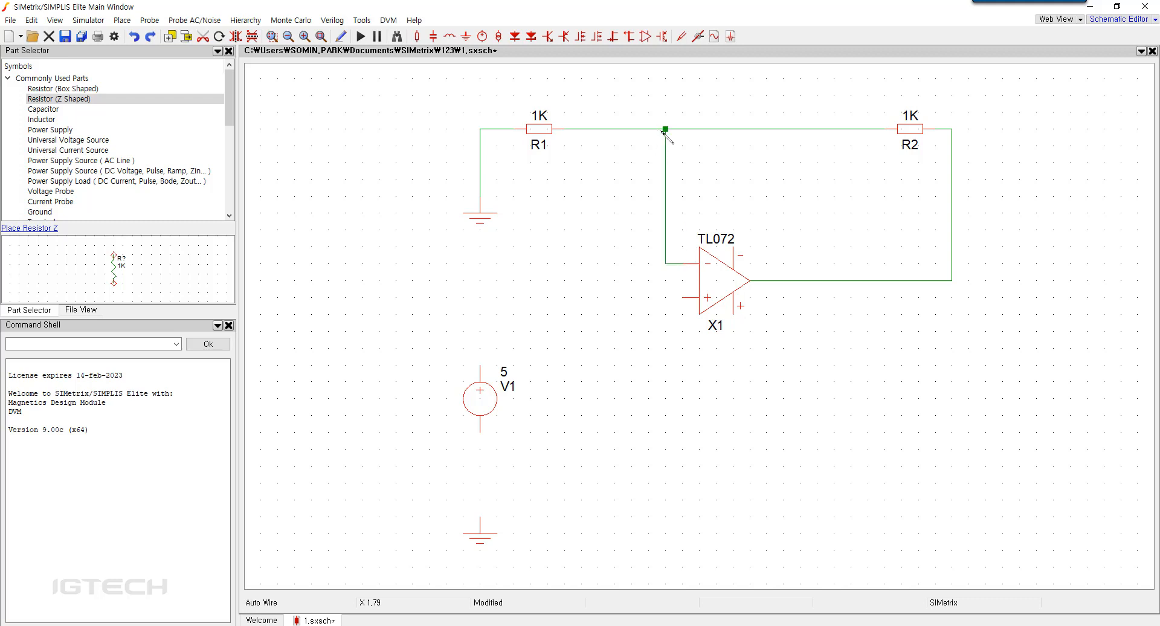
Step: Wire the op-amp's non-inverting input to V1's positive terminal and V1's negative terminal to the lower ground
click(683, 298)
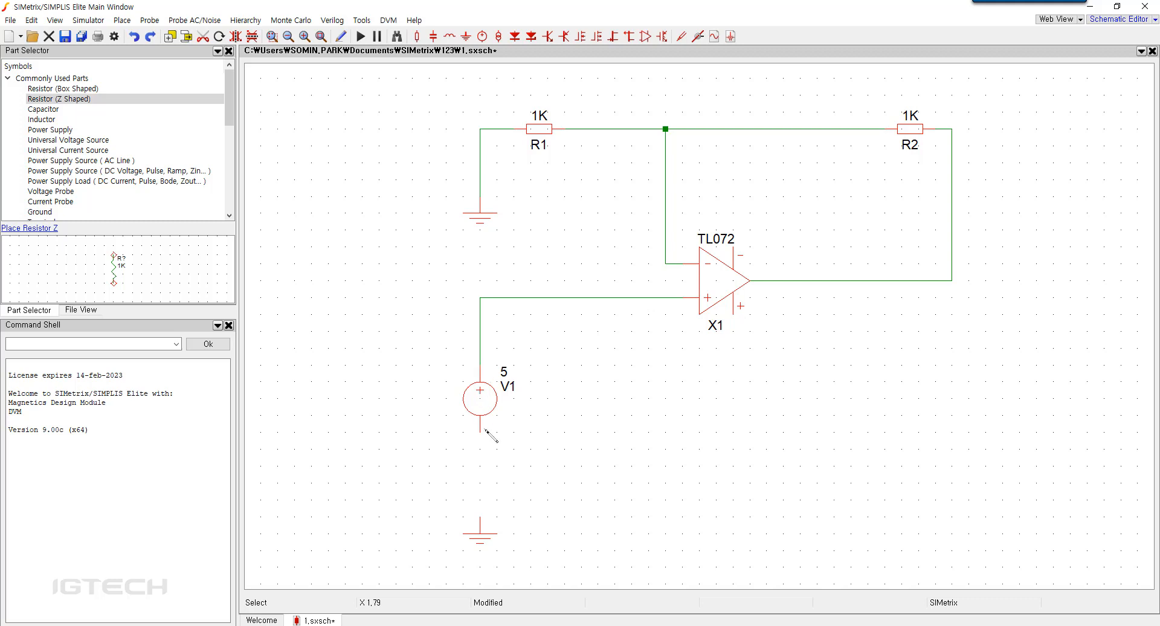
drag(481, 432, 484, 524)
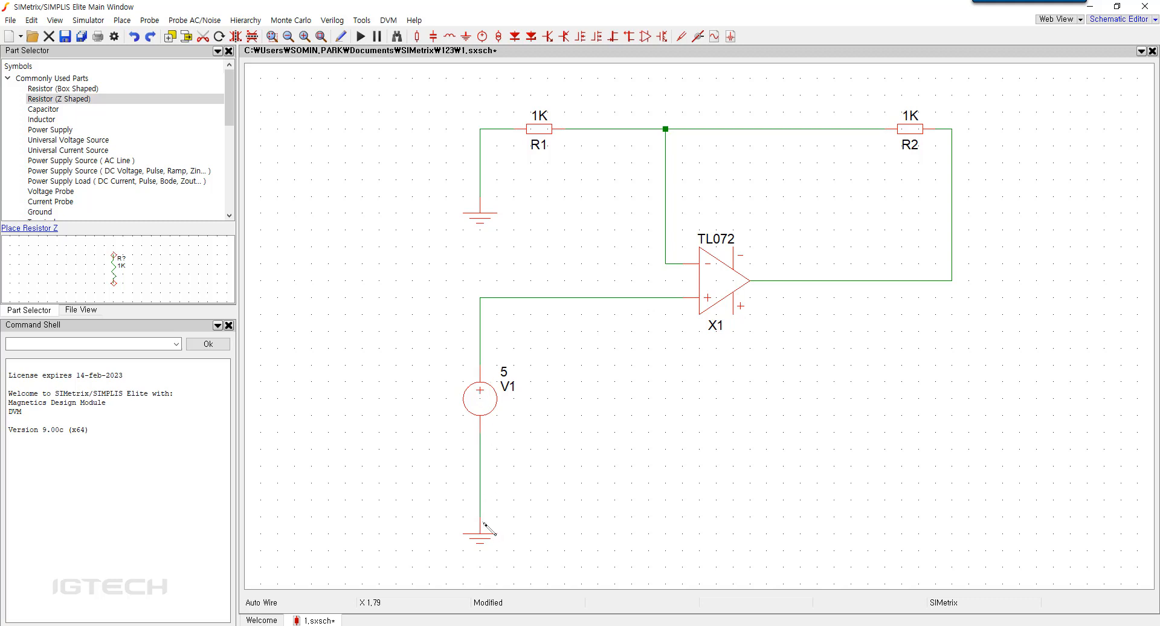
right_click(628, 455)
click(289, 38)
click(289, 37)
click(289, 37)
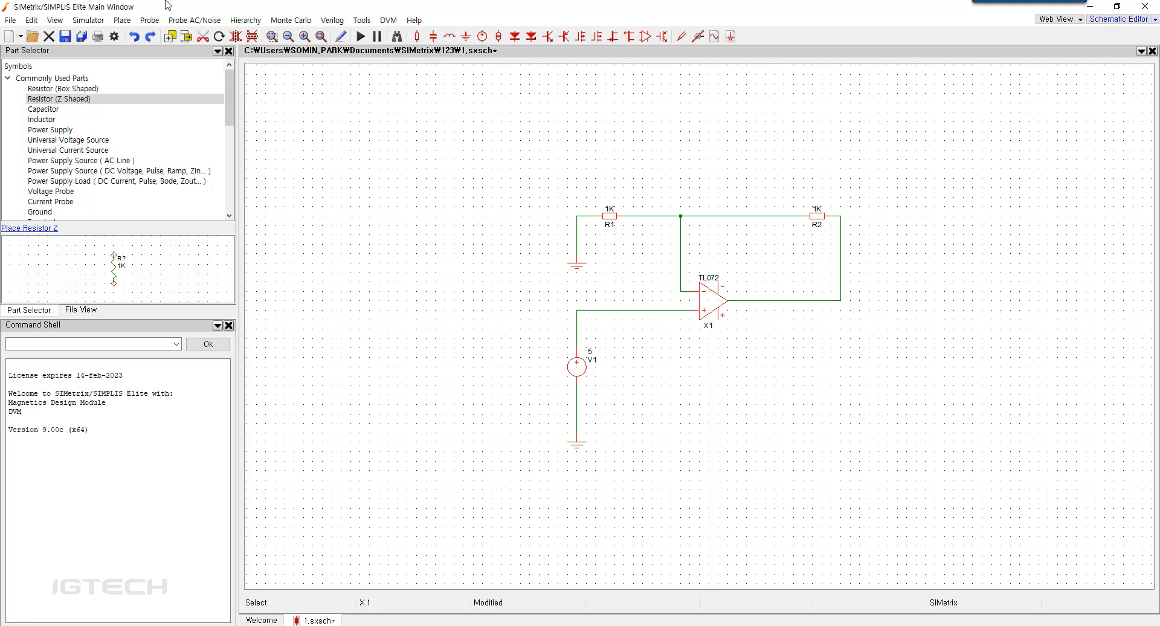
Step: Place two DC power supplies, one above the other, to the lower right of the op-amp
click(122, 20)
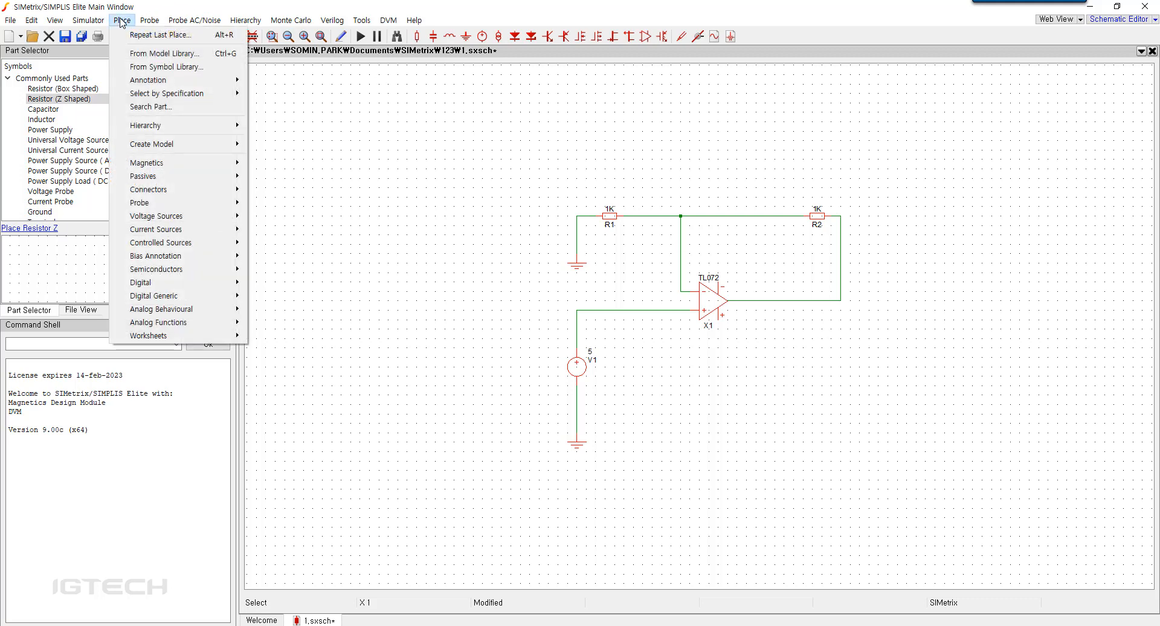
mouse_move(163, 218)
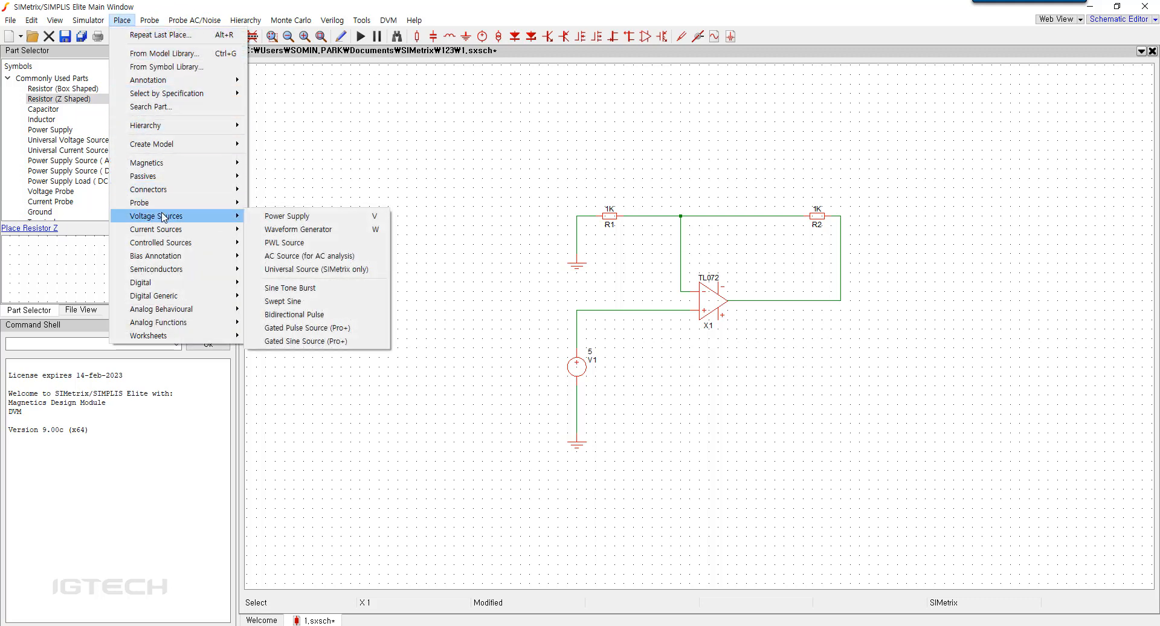
click(268, 220)
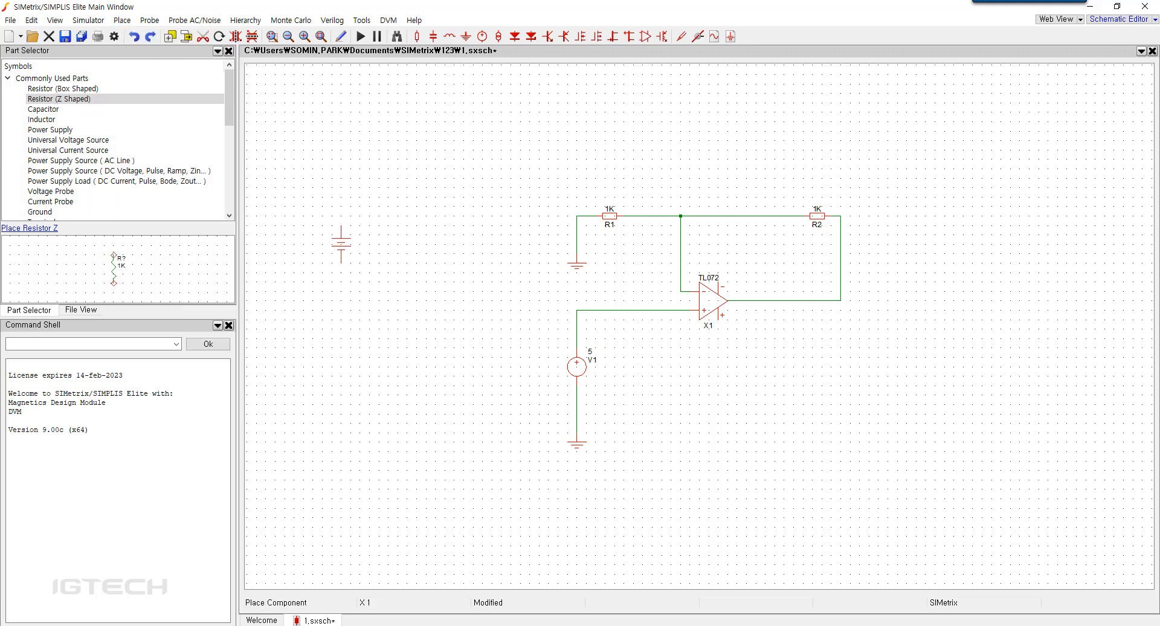
click(869, 339)
key(v)
click(868, 399)
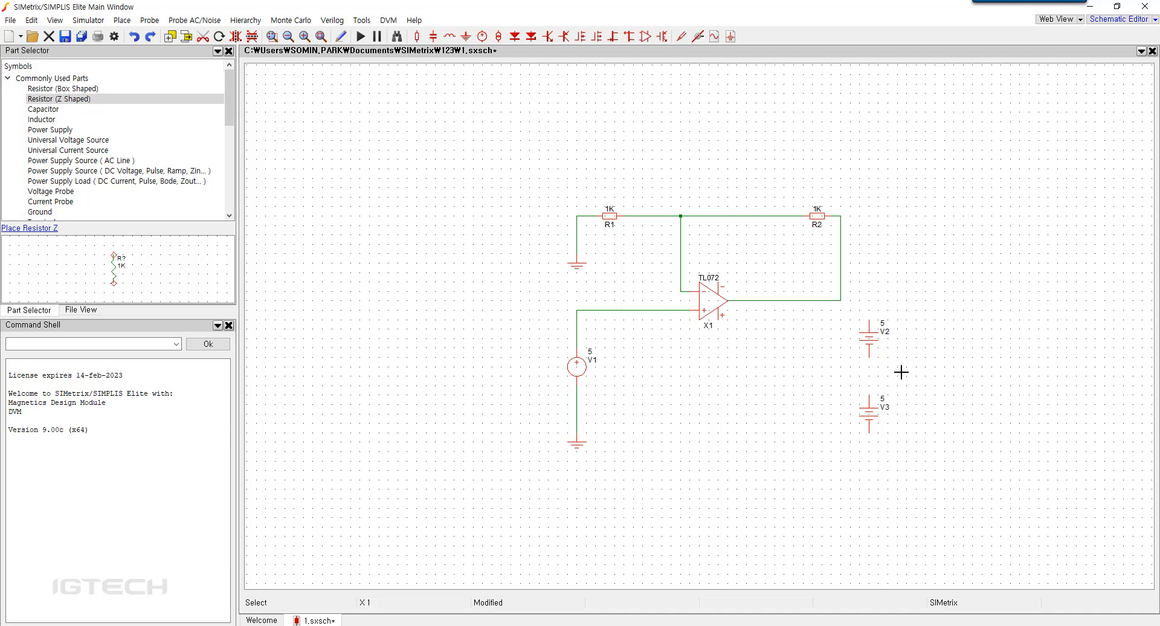
Step: Place a ground beside the two supplies, wire the supplies in series and connect the ground to the wire between them
key(g)
click(906, 376)
click(869, 357)
click(869, 395)
click(906, 375)
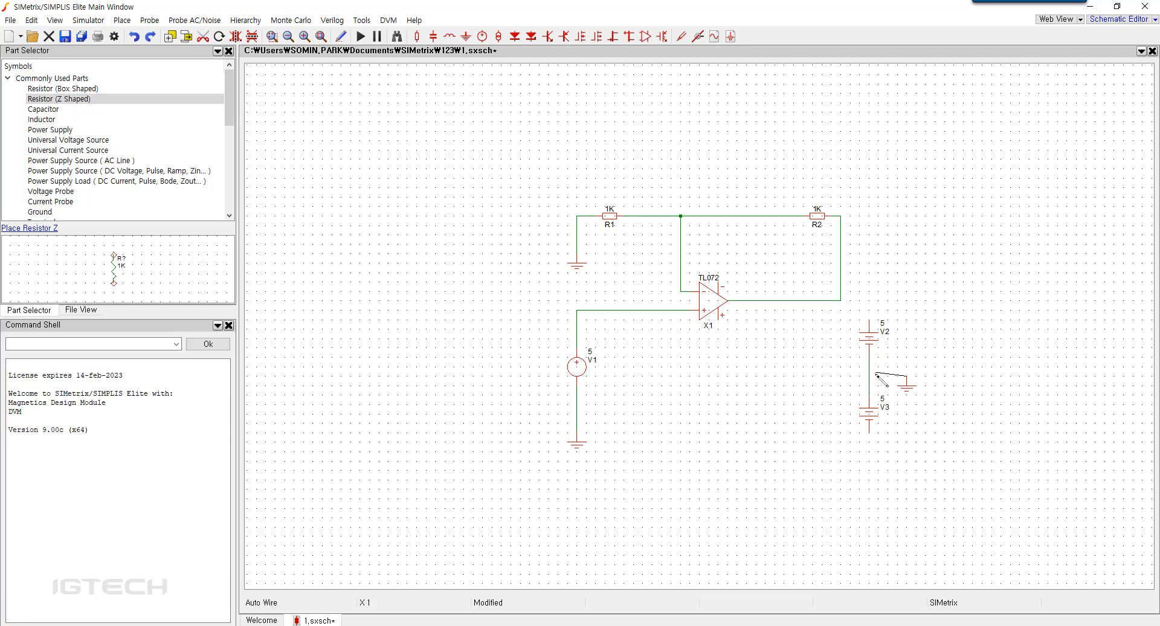
click(868, 366)
Step: Attach rotated terminals to V2's upper end and V3's lower end, and pull both terminals outward to extend their connecting wires
click(129, 22)
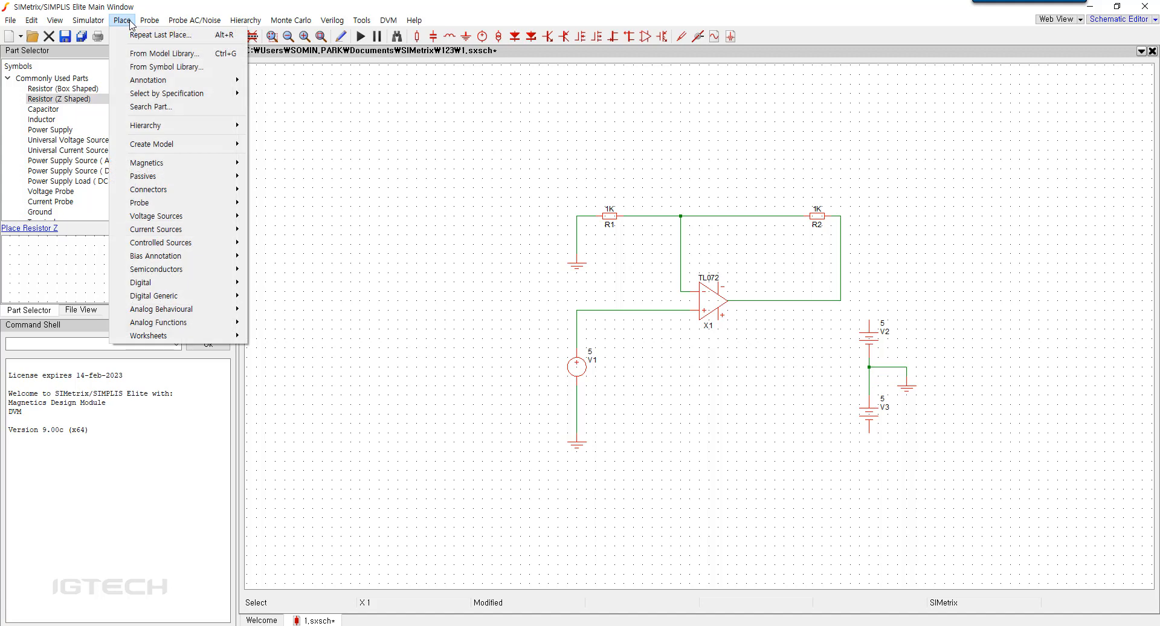
mouse_move(142, 194)
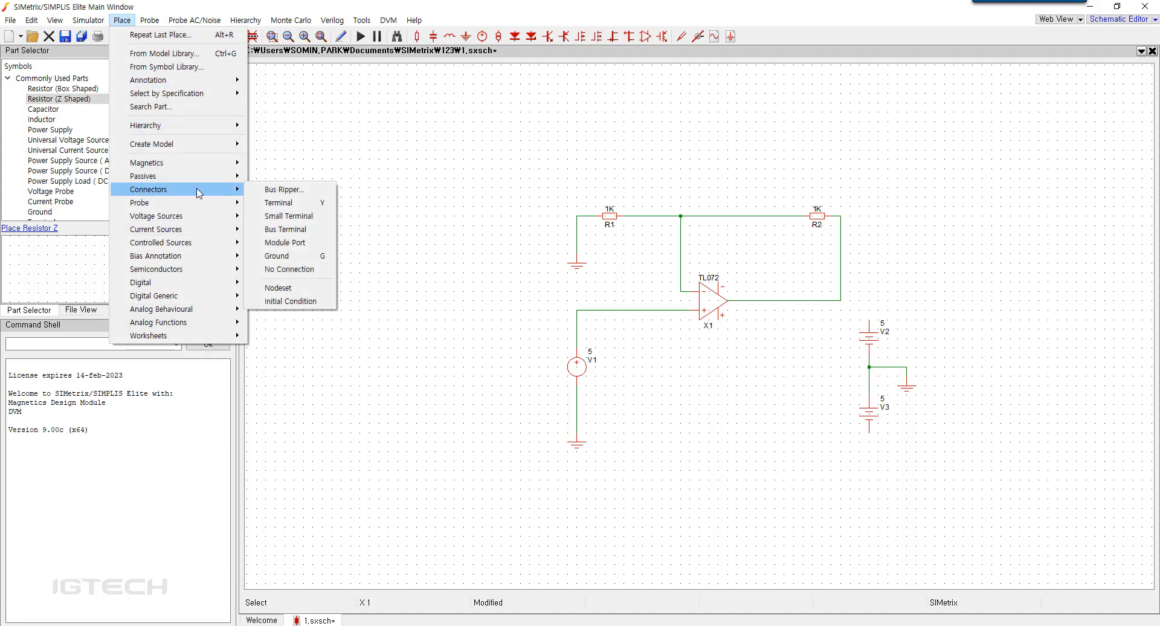
click(279, 203)
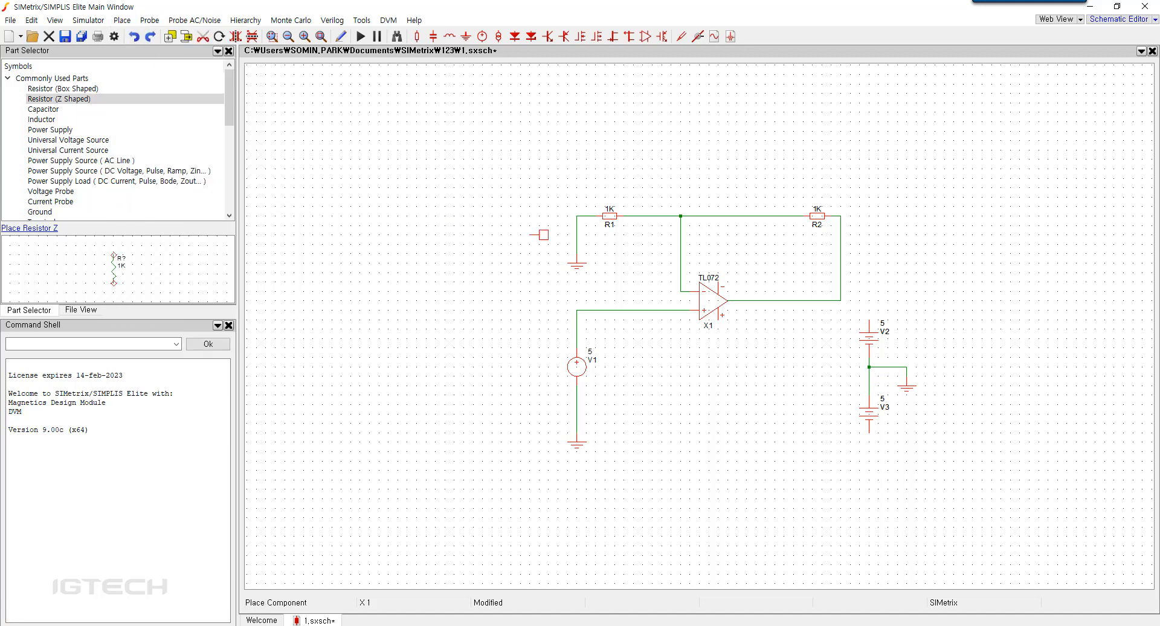
key(F5)
key(F5)
key(F5)
click(868, 318)
key(y)
key(F5)
click(867, 434)
drag(869, 305, 868, 278)
drag(869, 448, 869, 465)
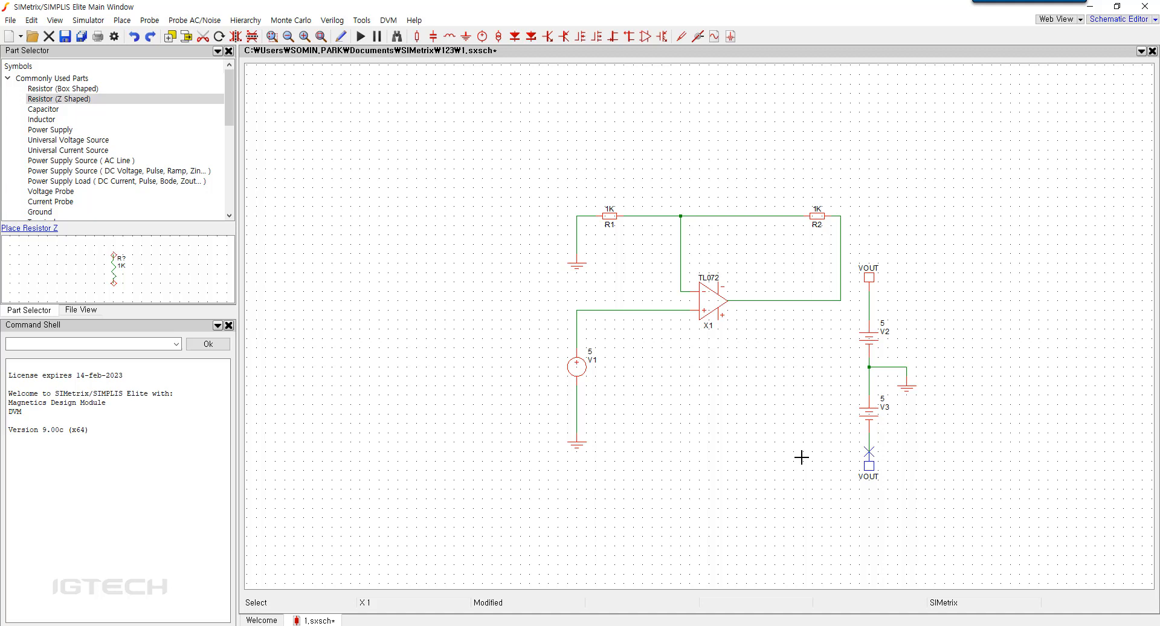
Step: Rename the terminal below V3 as -5V and the terminal above V2 as 5V
double_click(868, 467)
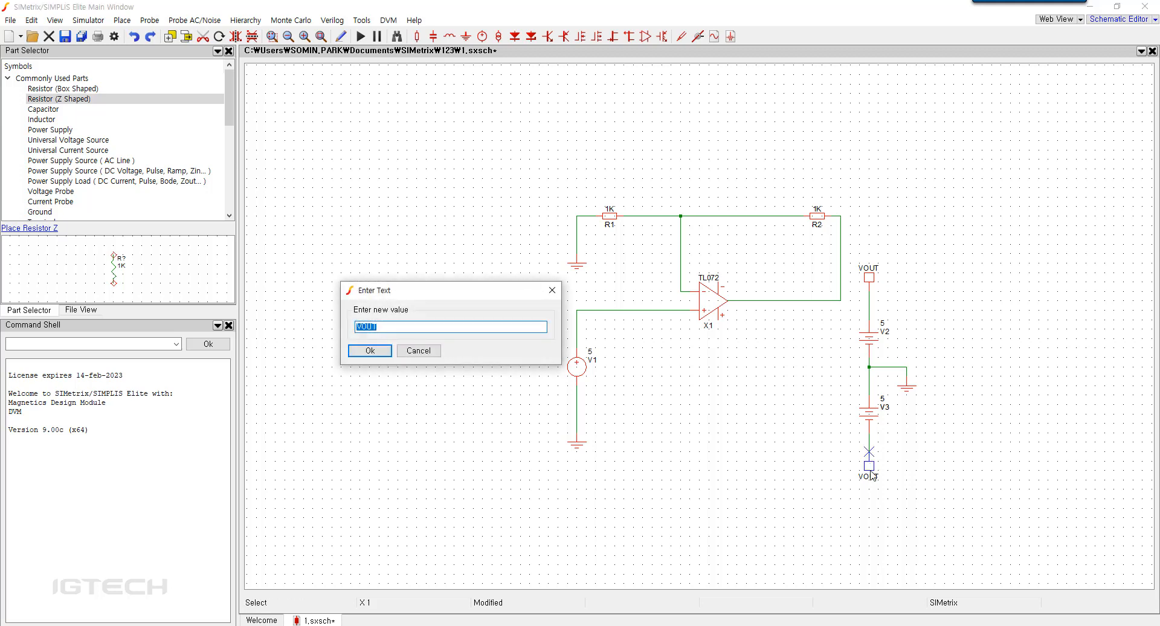
text(-5V)
key(Return)
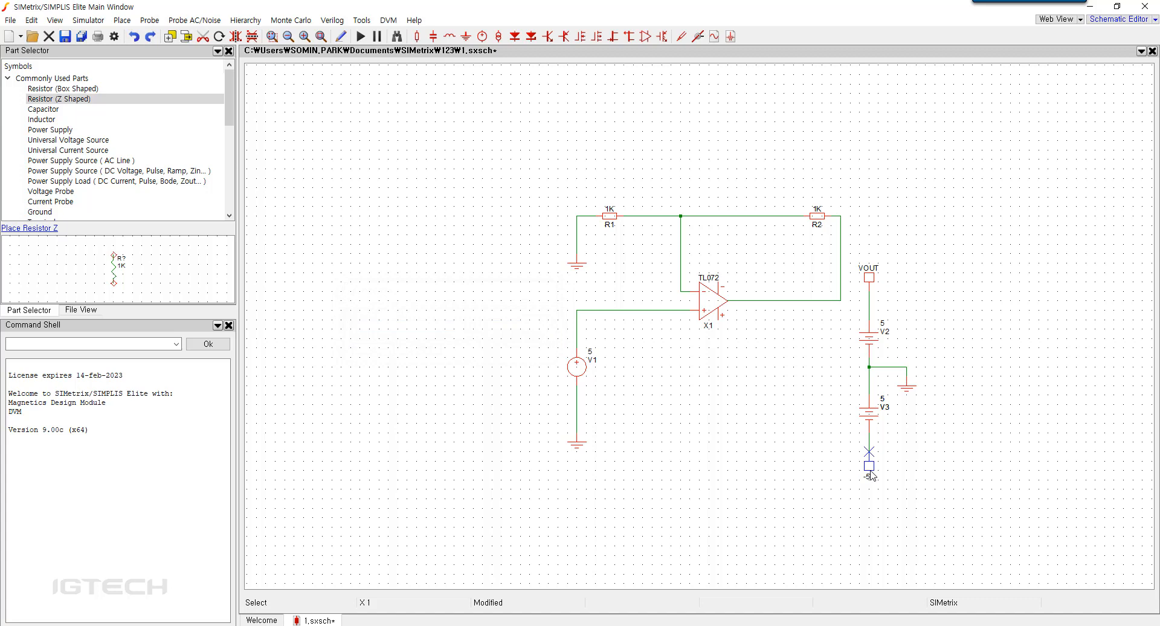
double_click(870, 279)
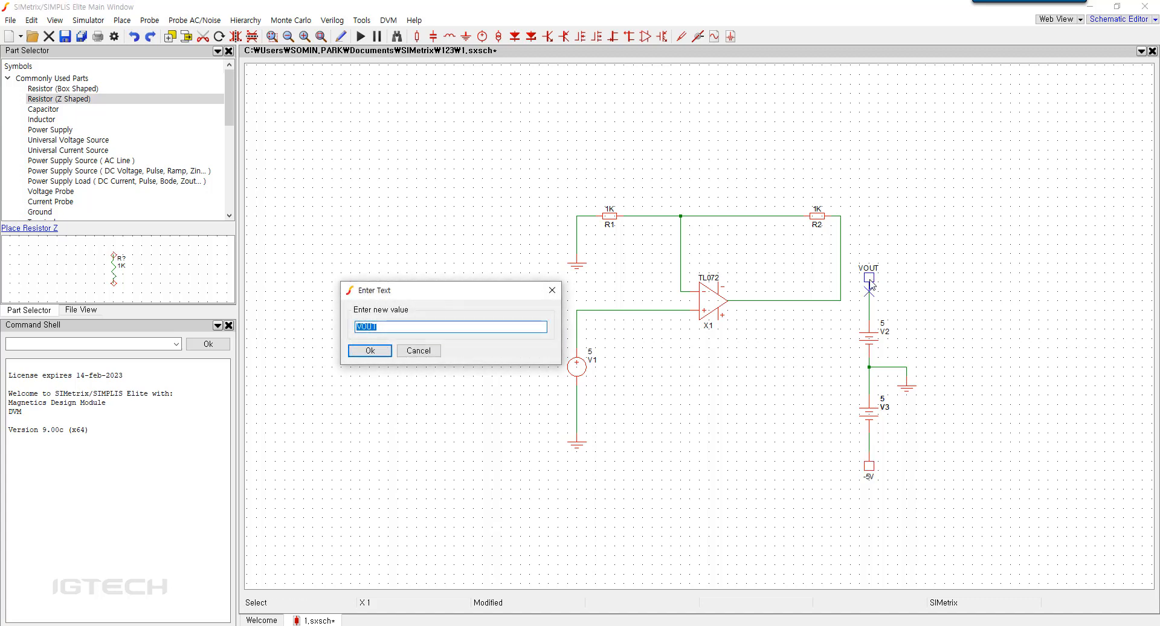
text(=5)
key(BackSpace)
key(BackSpace)
key(Return)
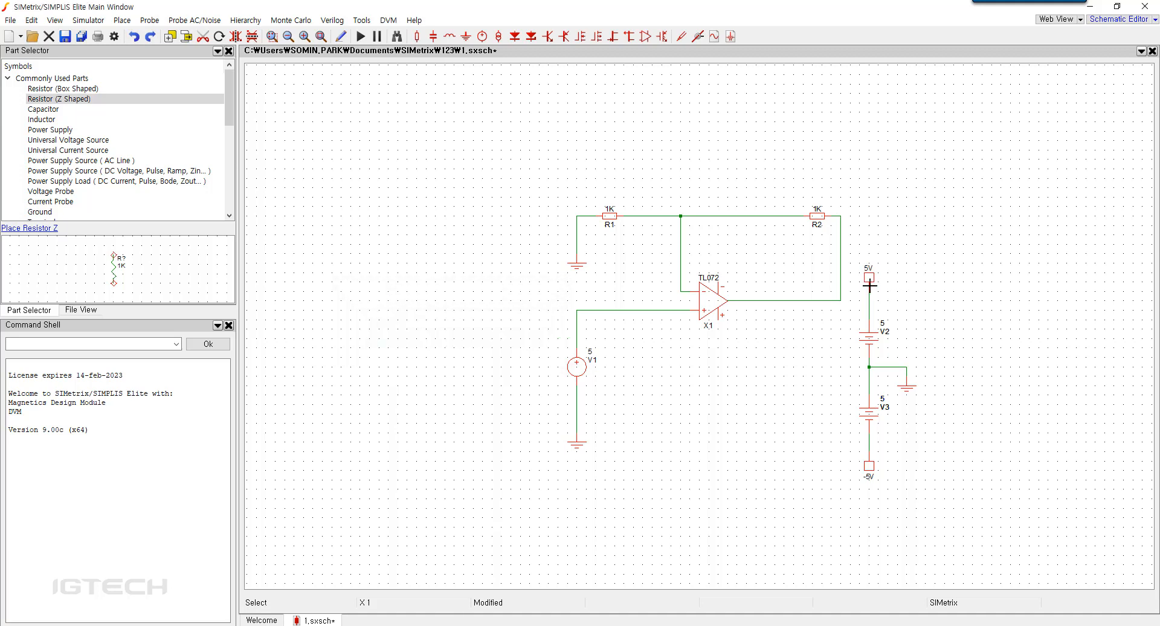
Step: Copy the 5V terminal onto the op-amp's positive supply pin and pull it downward to extend the connecting wire
click(869, 277)
key(ctrl+v)
click(716, 318)
drag(717, 335, 717, 356)
Step: Copy the -5V terminal onto the op-amp's negative supply pin, pull it upward to extend the wire, and fit the circuit to the window
click(757, 396)
key(ctrl+v)
click(715, 279)
drag(718, 269, 718, 248)
click(413, 276)
key(Home)
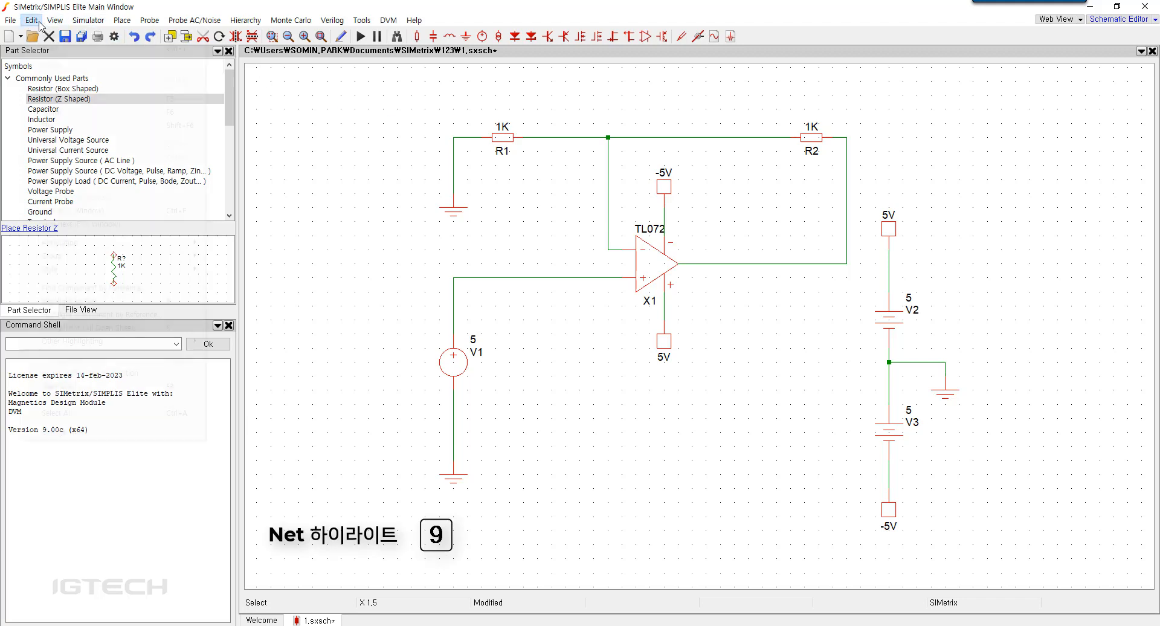
Step: Check the -5V, 5V and ground connections by highlighting each net, and clear all net highlighting
click(39, 23)
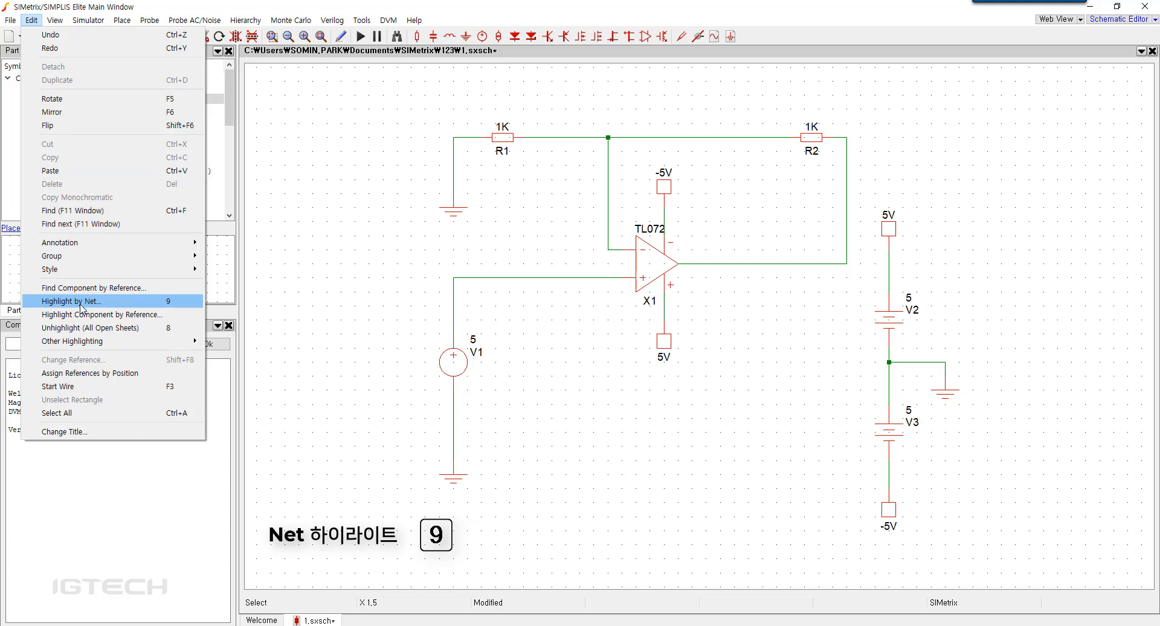
click(80, 302)
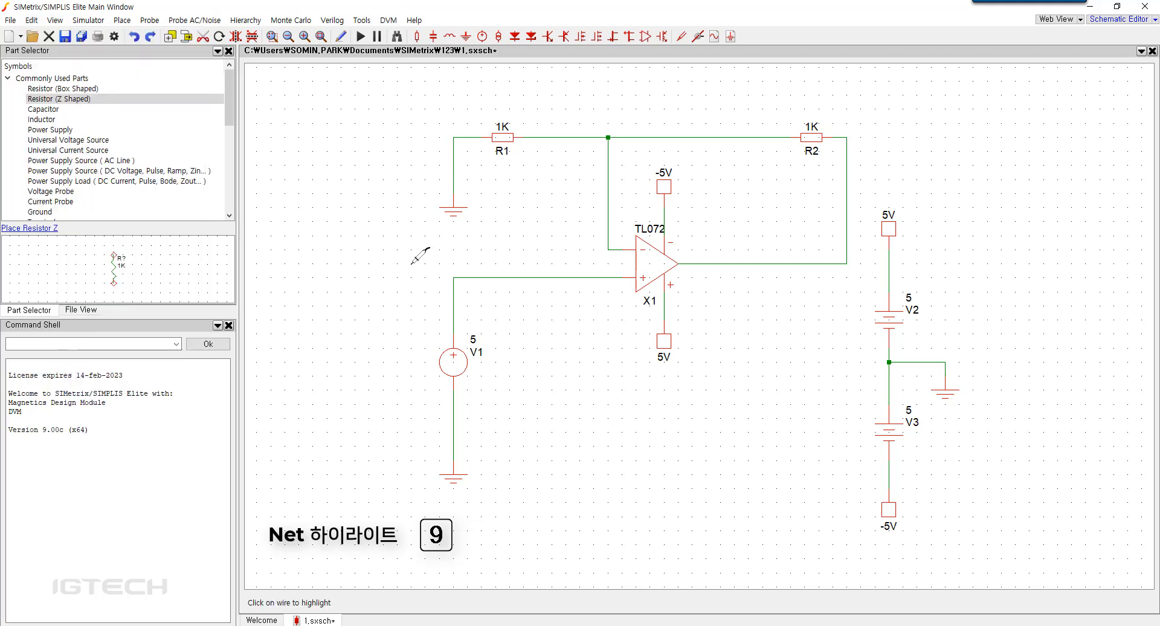
click(664, 218)
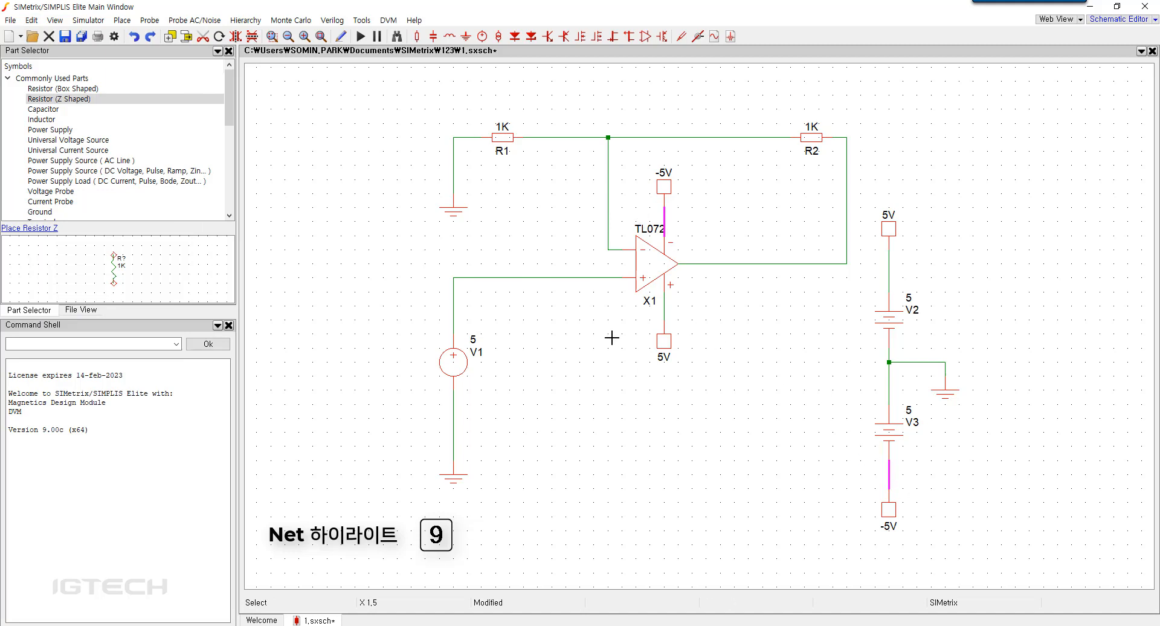
key(9)
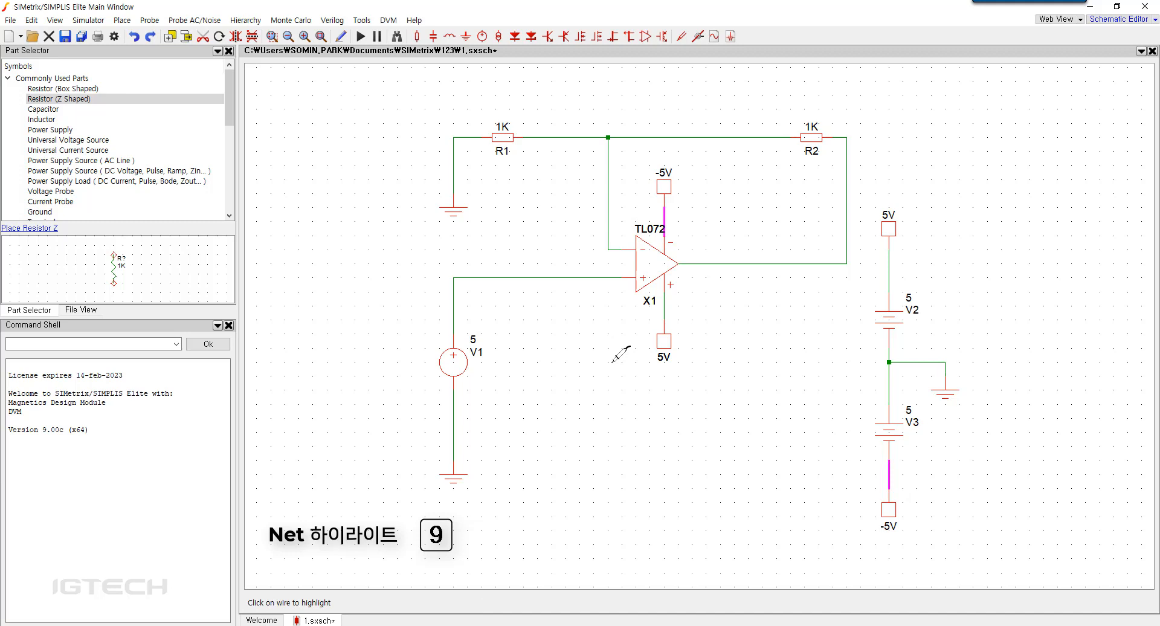
click(664, 309)
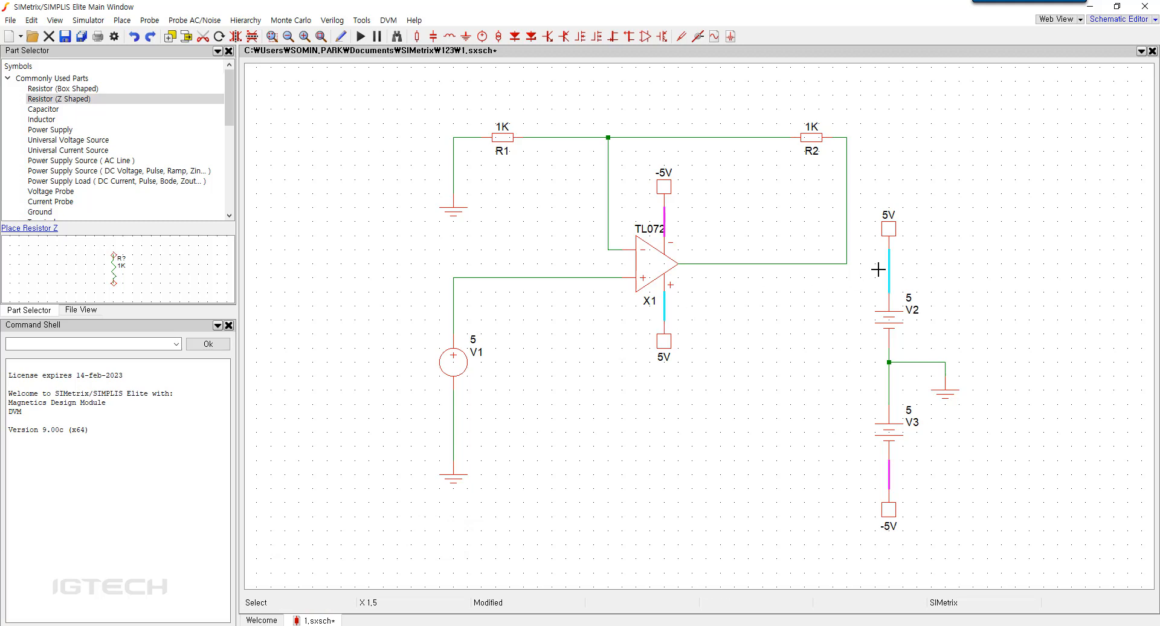
click(454, 417)
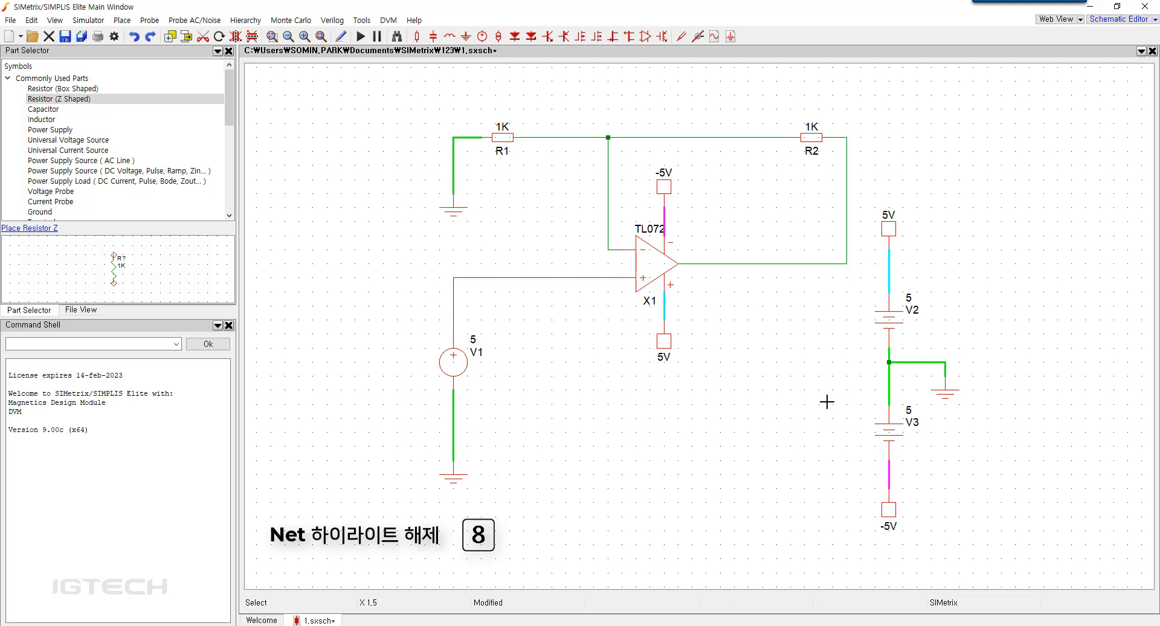
key(8)
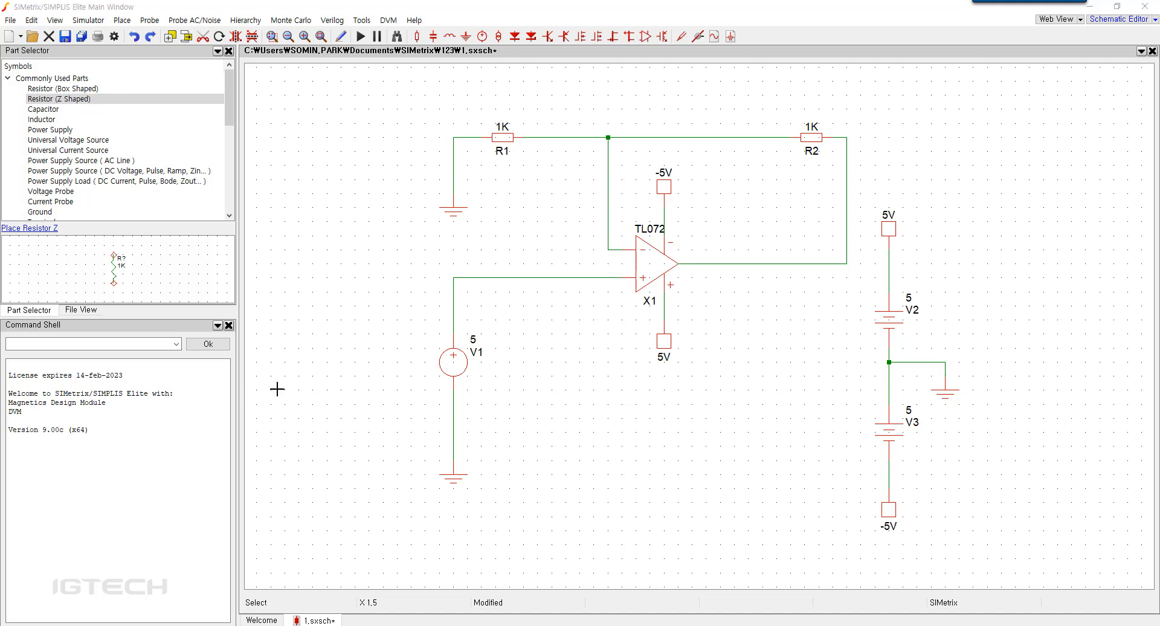
Step: Enable AC on source V1 and choose the Sine waveform with its default 1k frequency and peak of 1
click(450, 360)
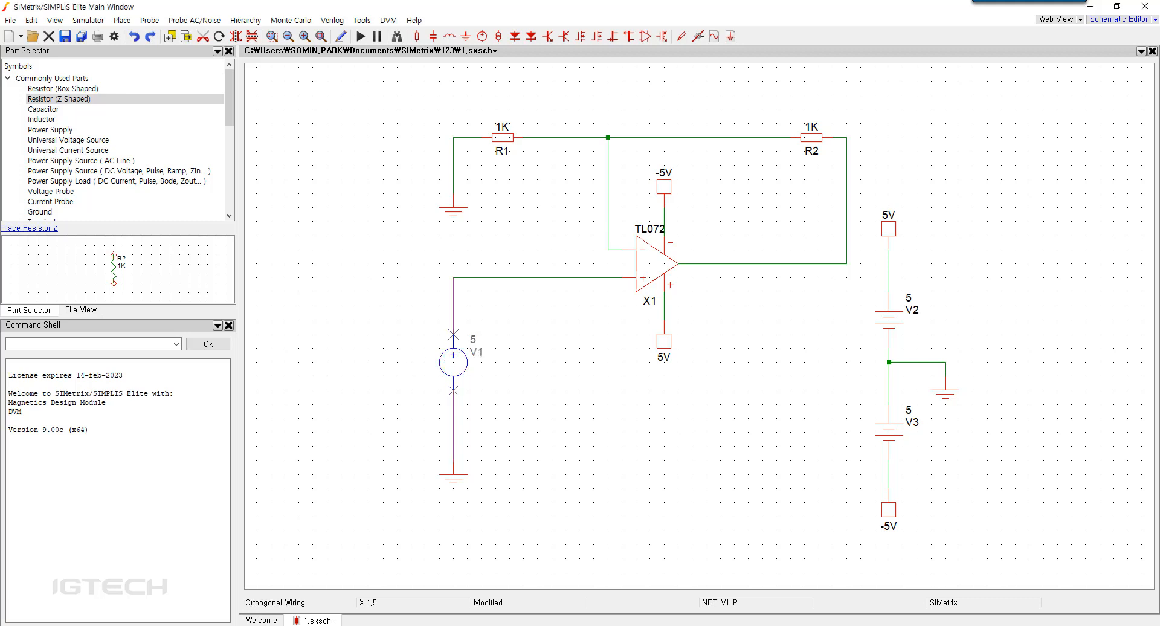
click(456, 362)
double_click(456, 361)
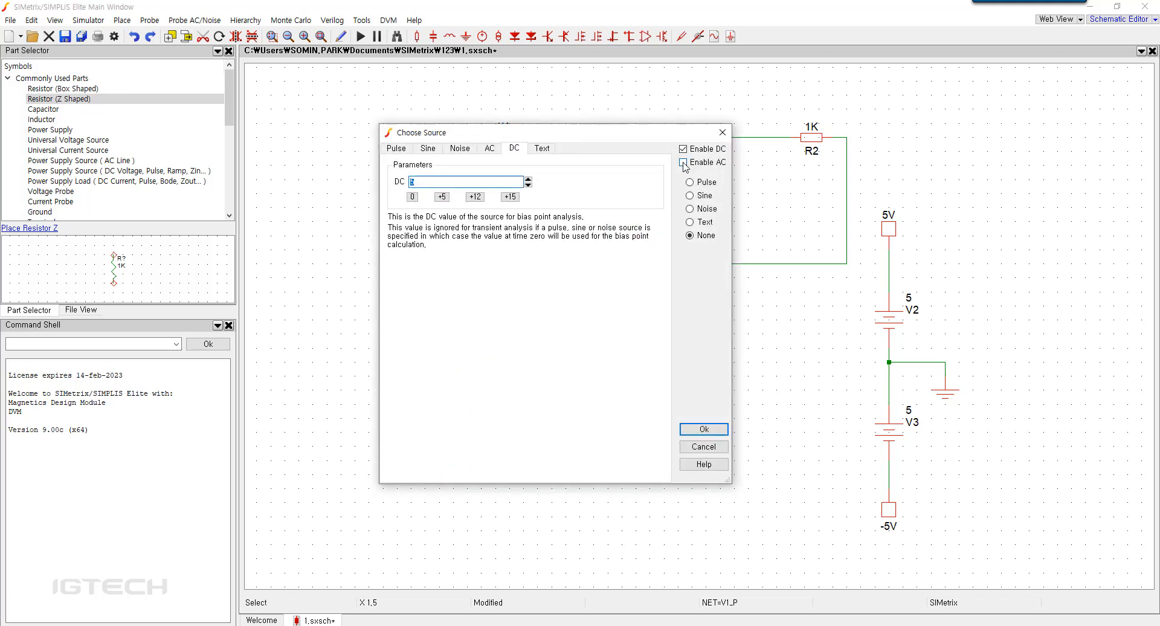
click(683, 163)
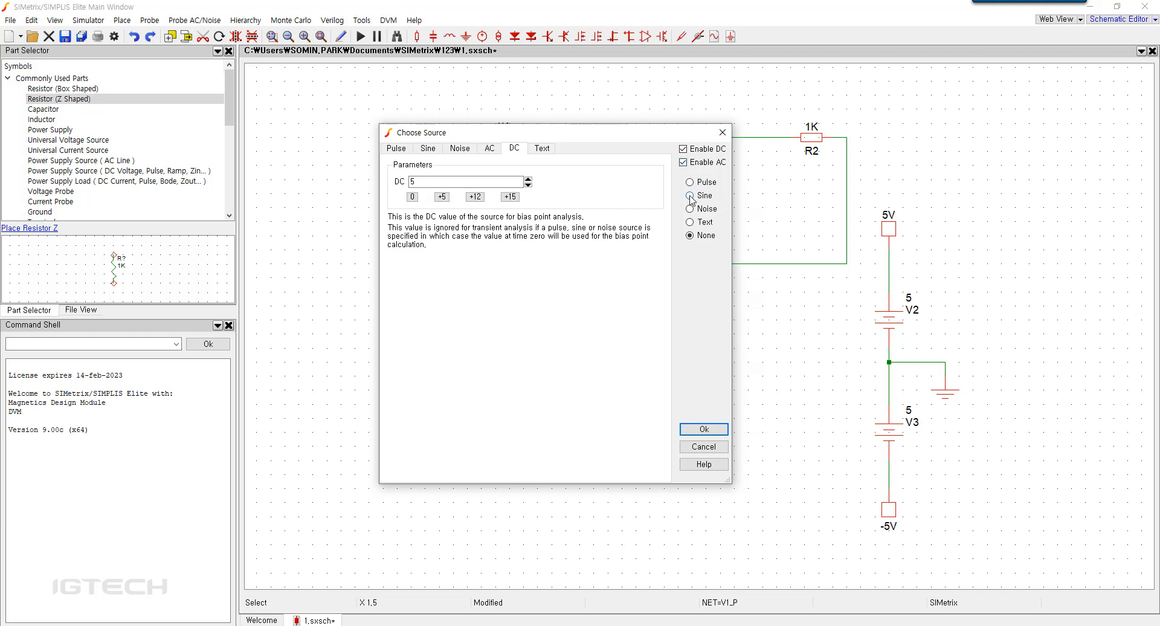
click(689, 196)
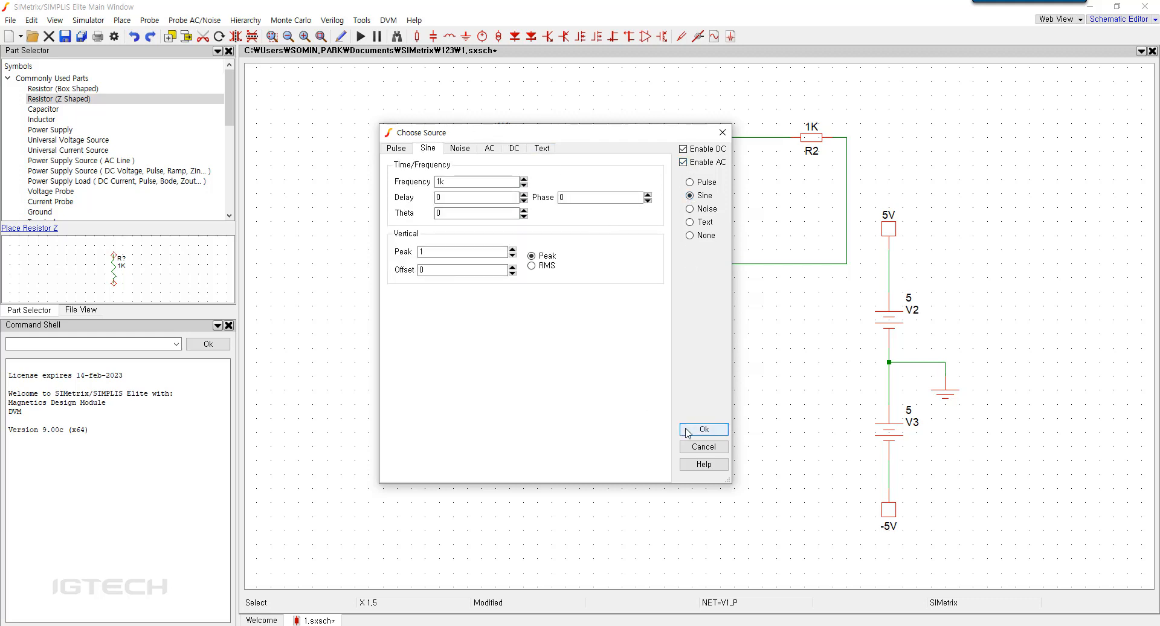
click(688, 431)
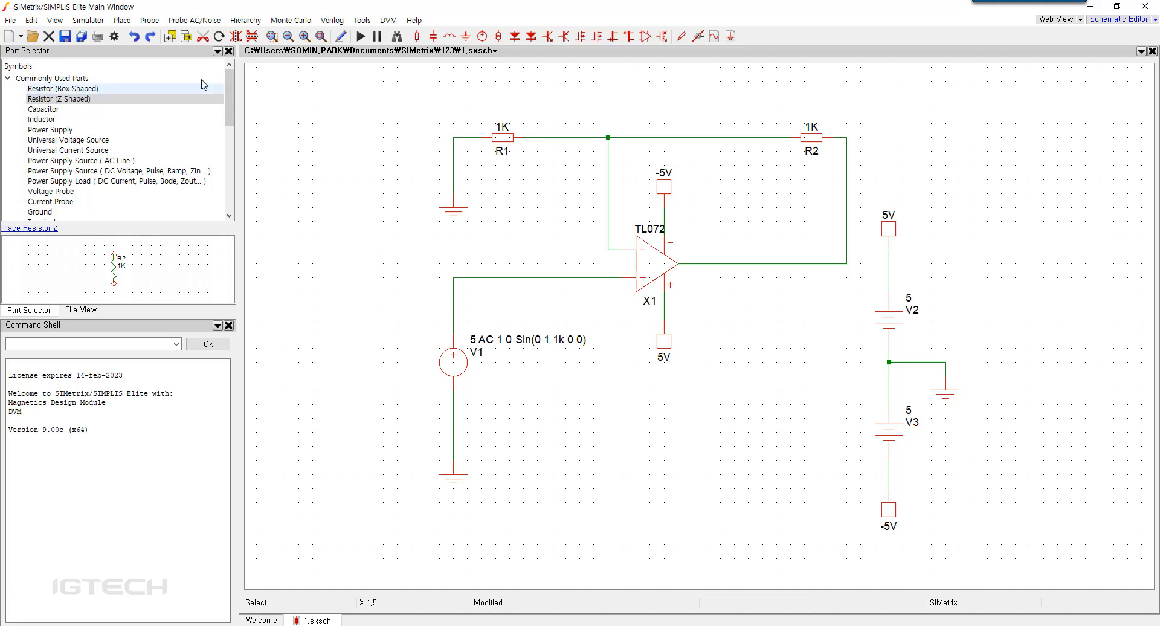
Step: Enable Transient as the schematic's analysis mode, keeping the default 1m stop time
click(99, 26)
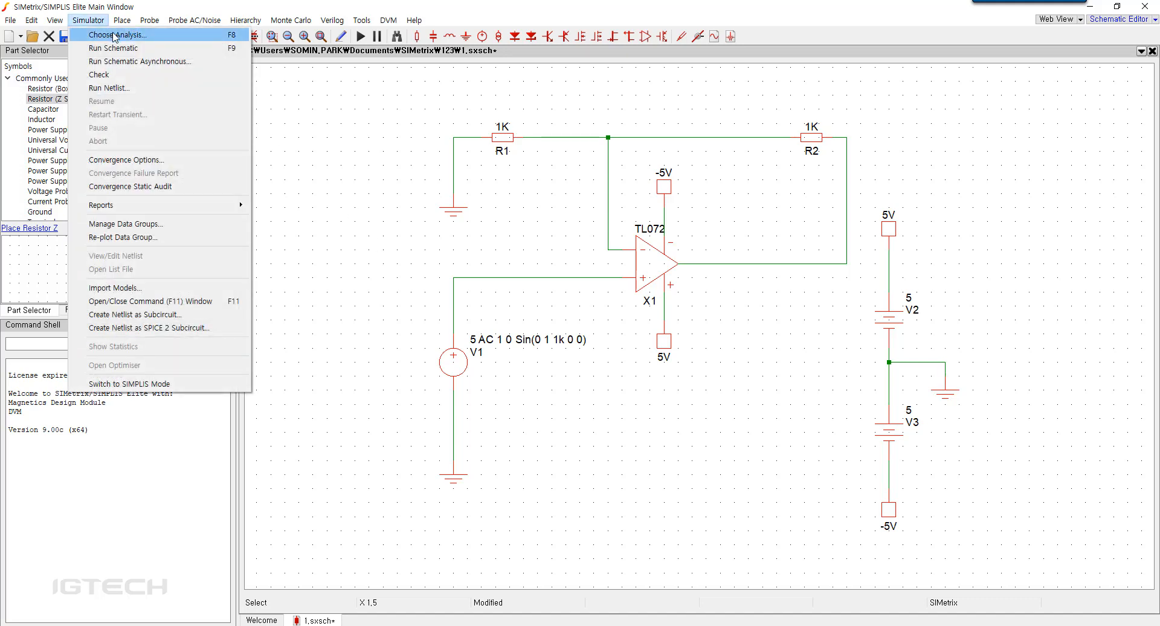
click(115, 35)
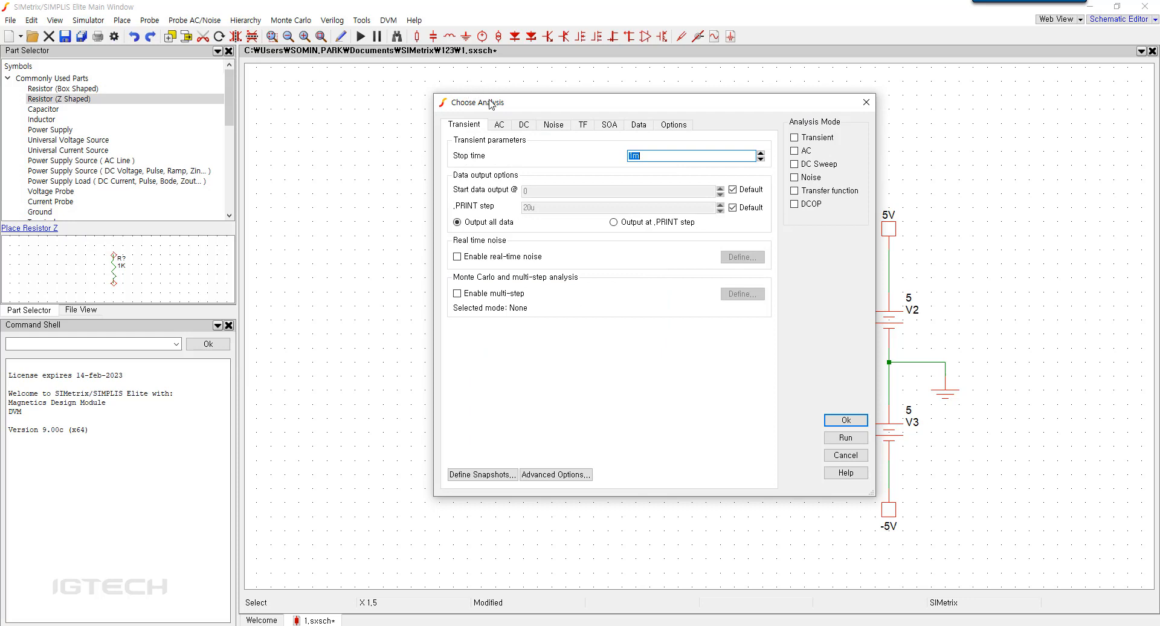
drag(491, 105, 449, 113)
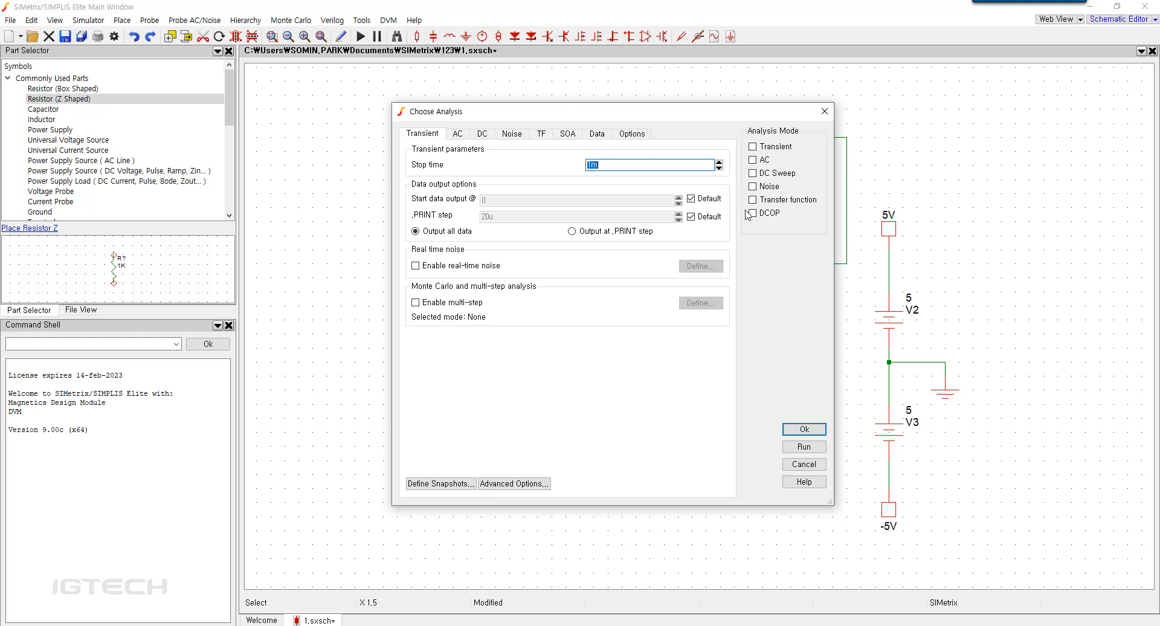
click(755, 148)
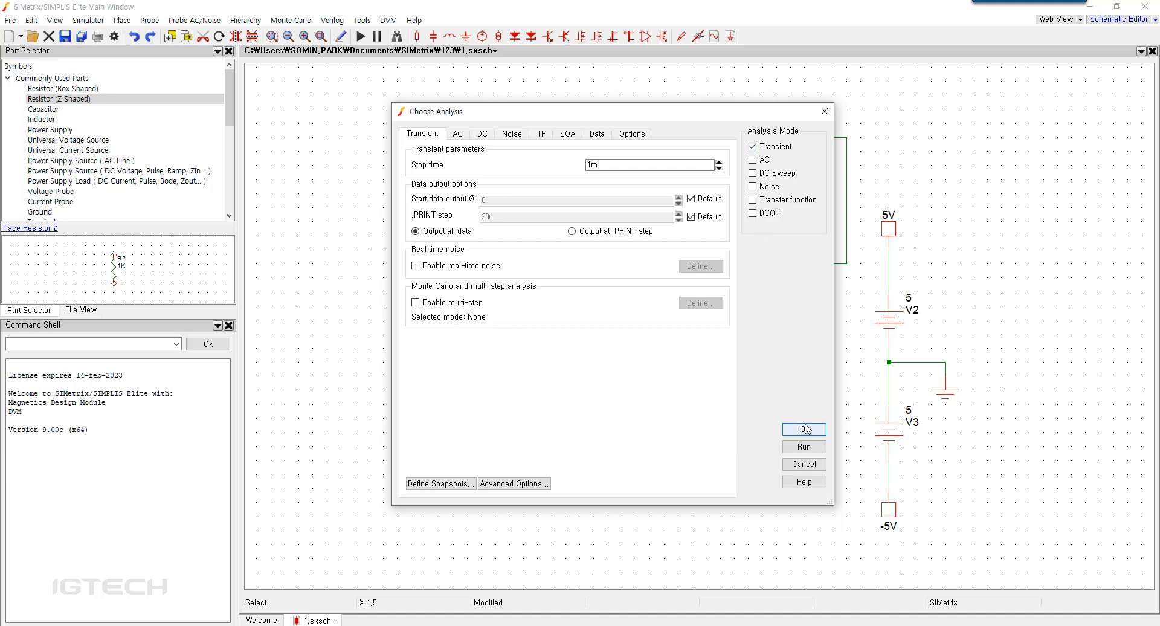
click(805, 428)
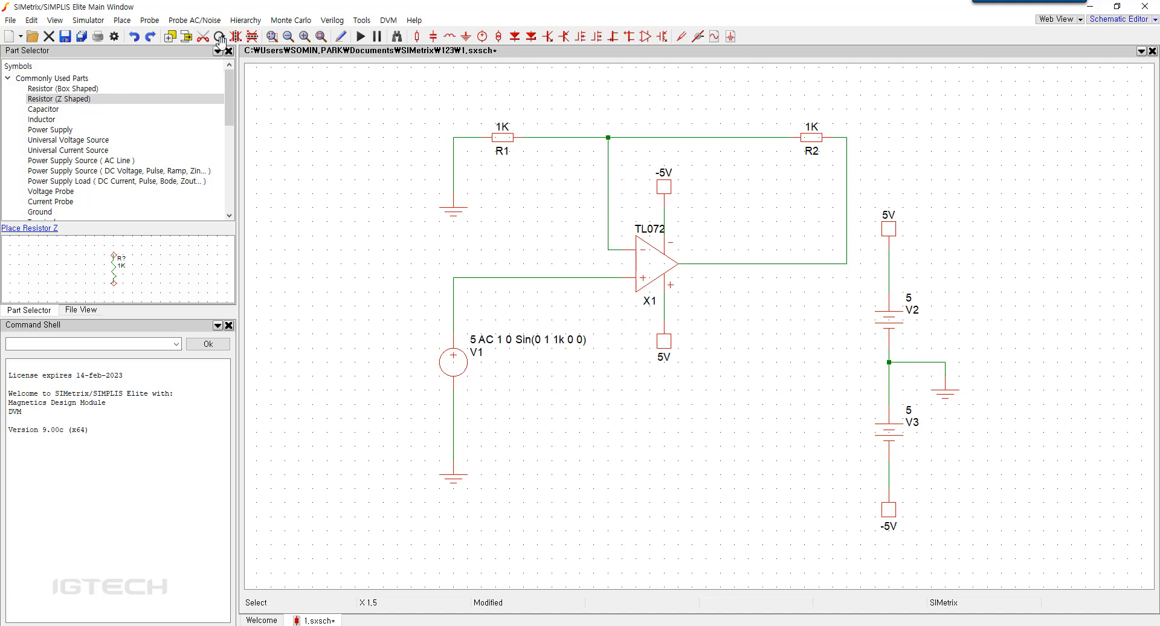
Step: Place a voltage probe on the wire feeding the op-amp's non-inverting input
click(124, 20)
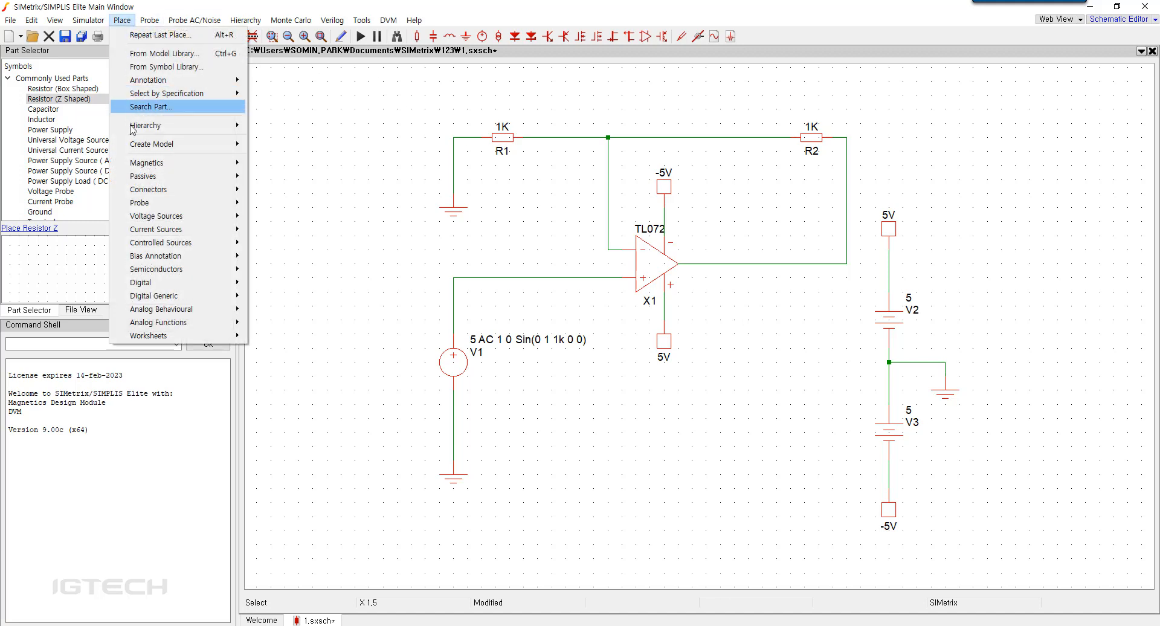
mouse_move(151, 203)
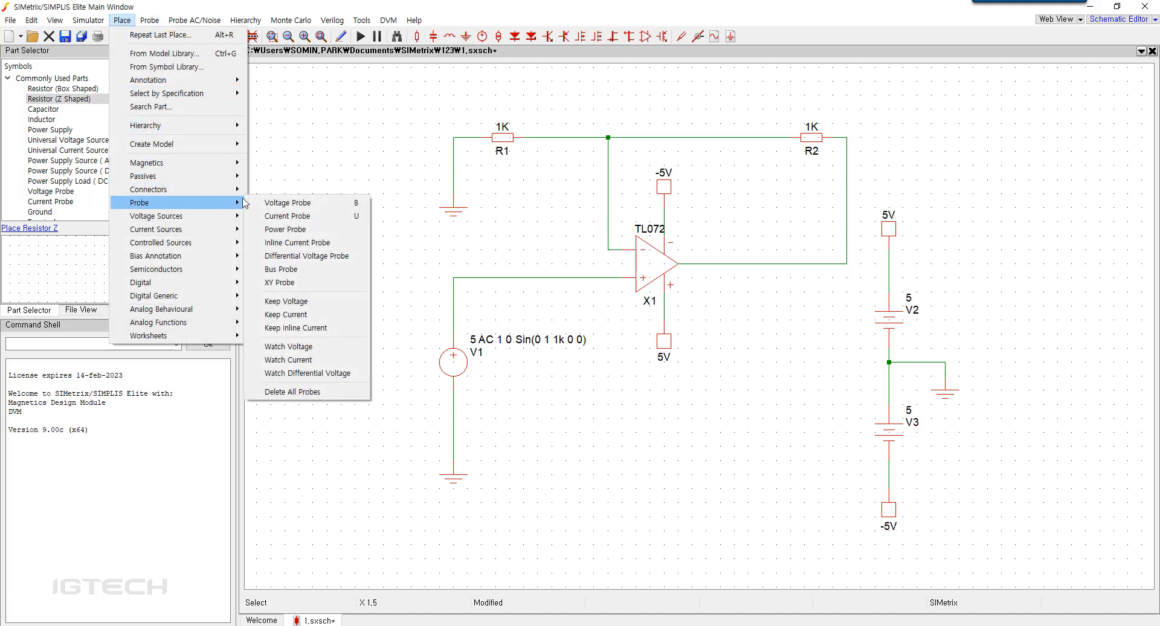
click(262, 202)
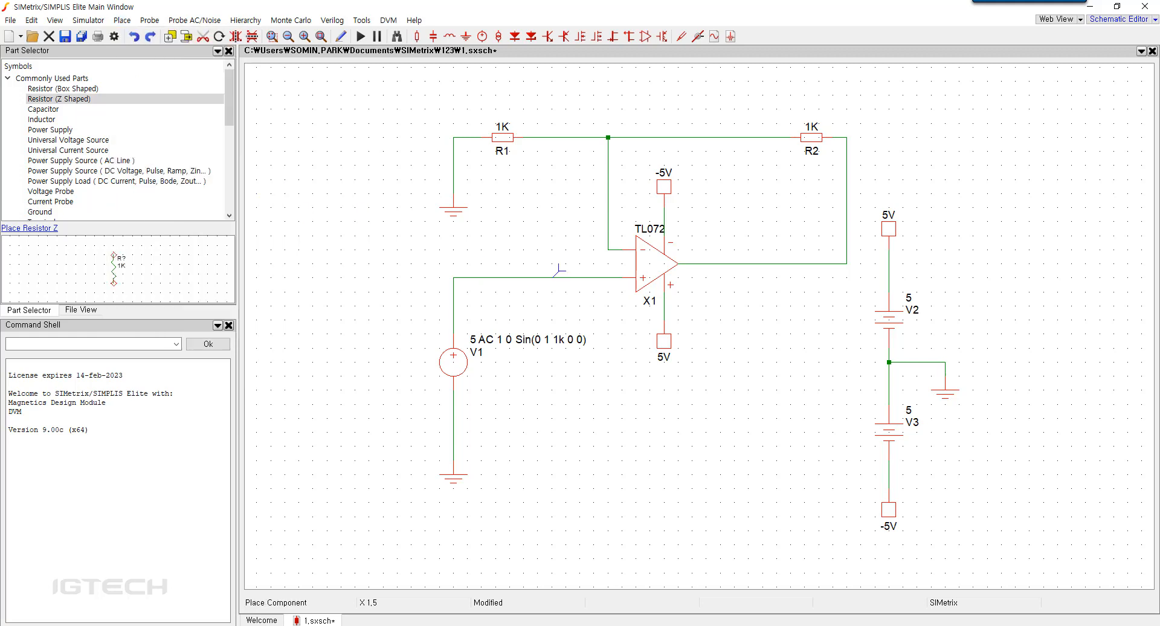
click(579, 277)
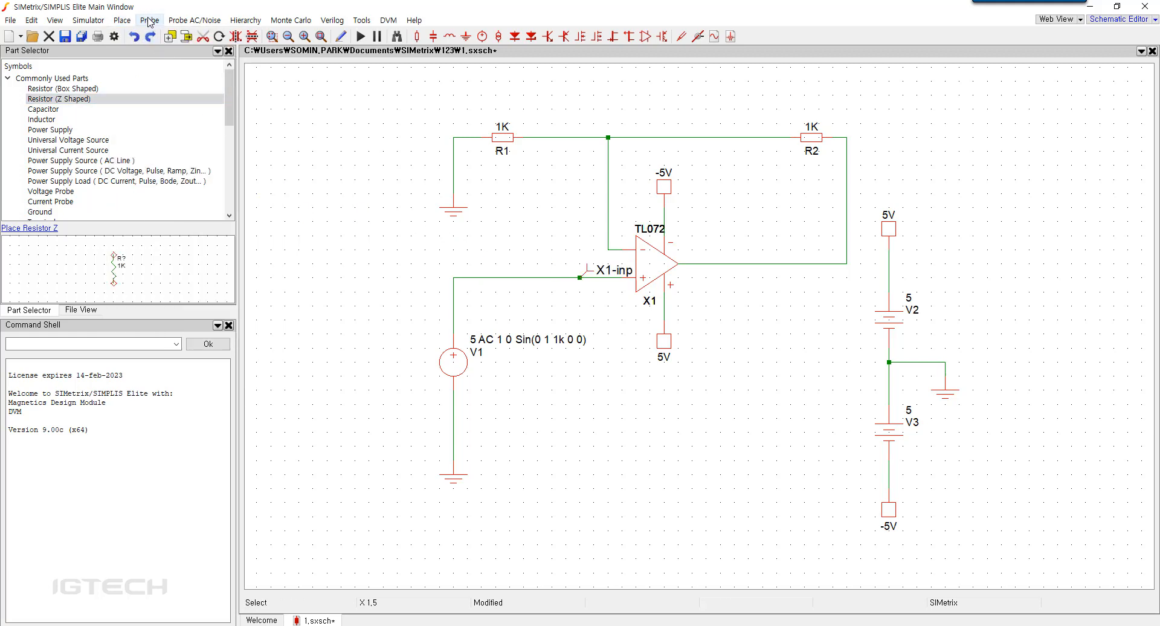
Step: Place a fixed voltage probe on the op-amp's output wire
click(150, 21)
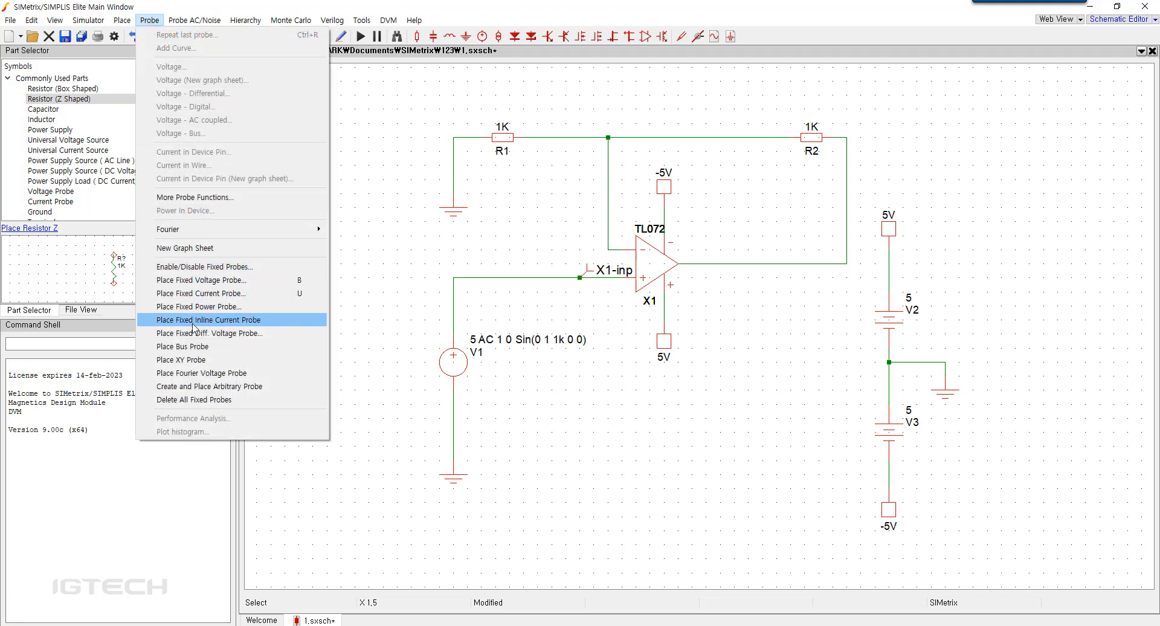
click(200, 284)
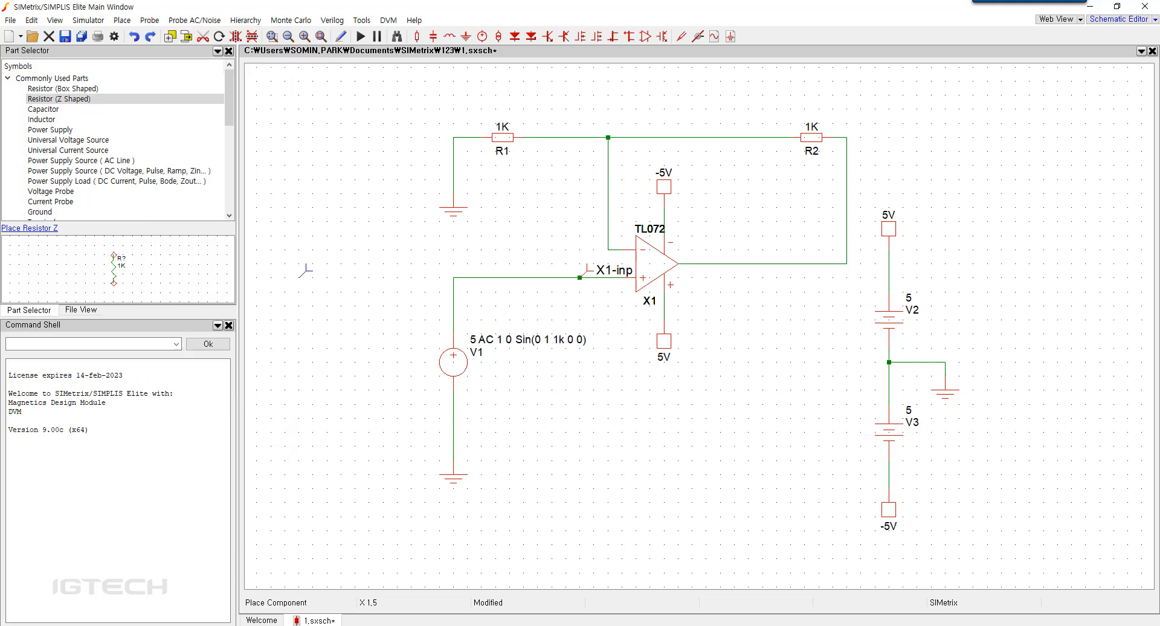
click(720, 263)
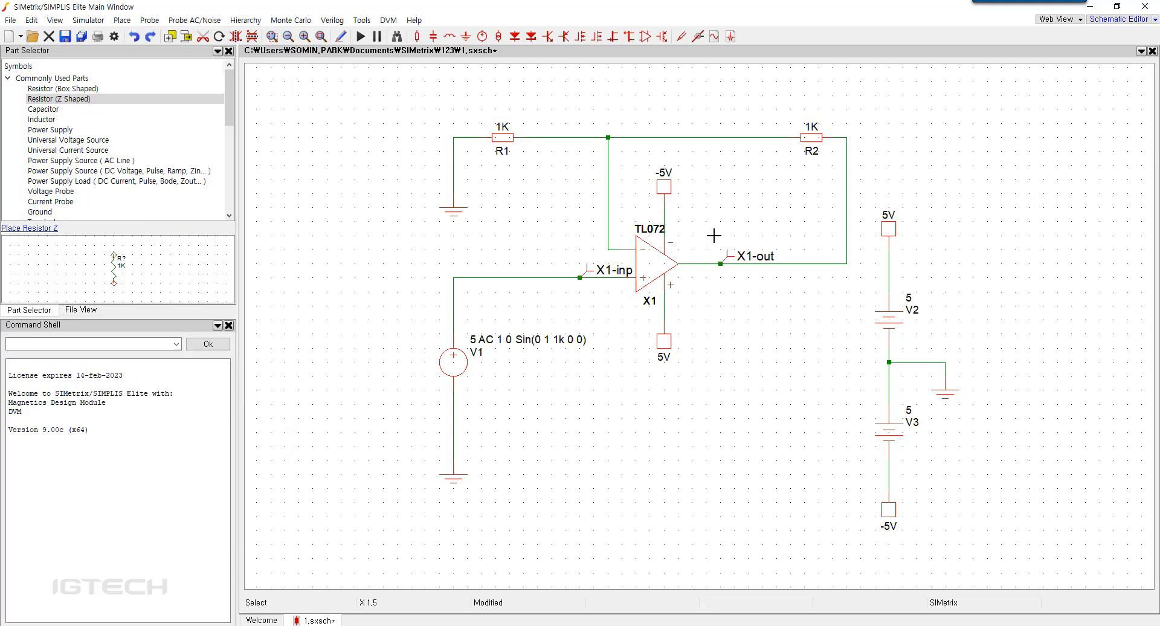
key(b)
click(735, 136)
click(742, 130)
key(Delete)
click(742, 130)
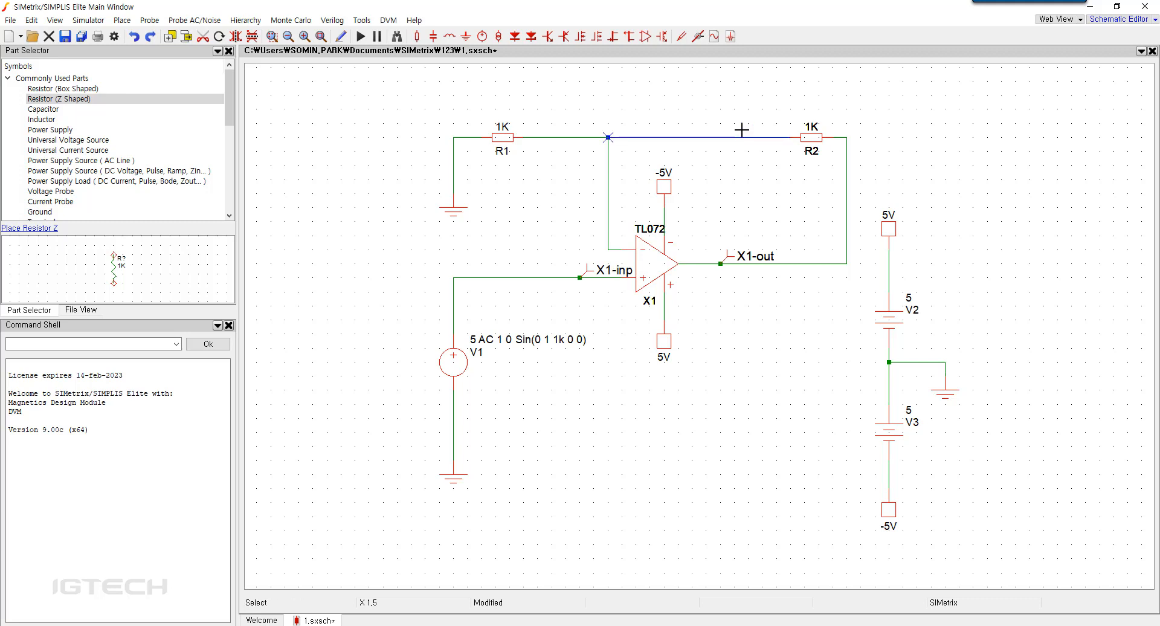
click(736, 120)
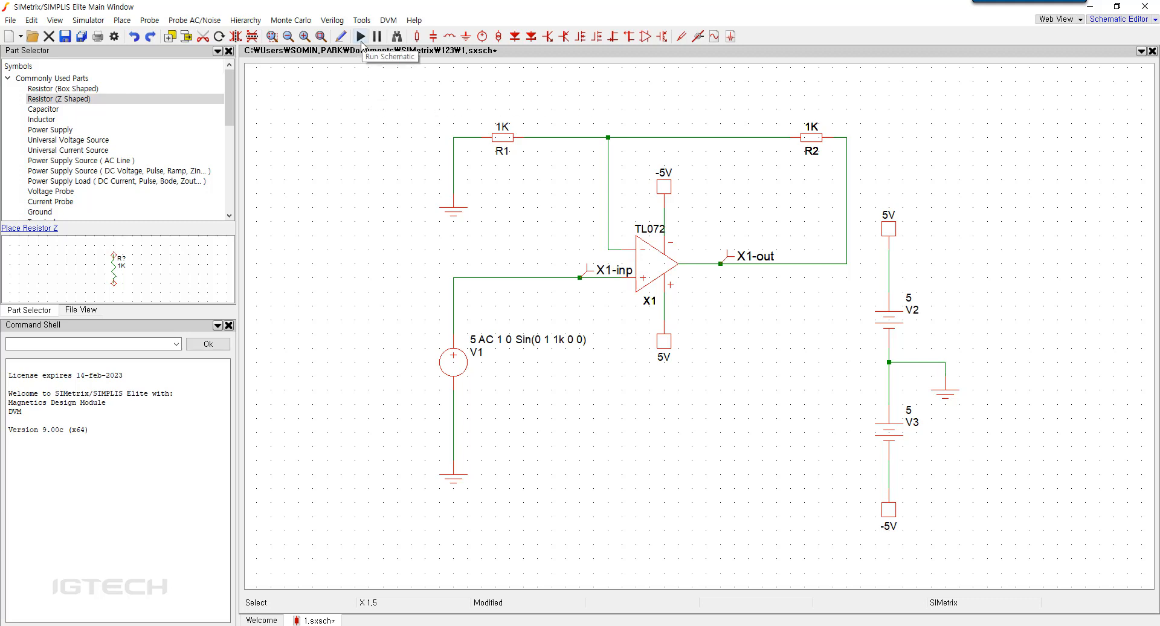
Step: Run the schematic simulation and fit the whole circuit in the schematic view beside the waveforms
click(361, 37)
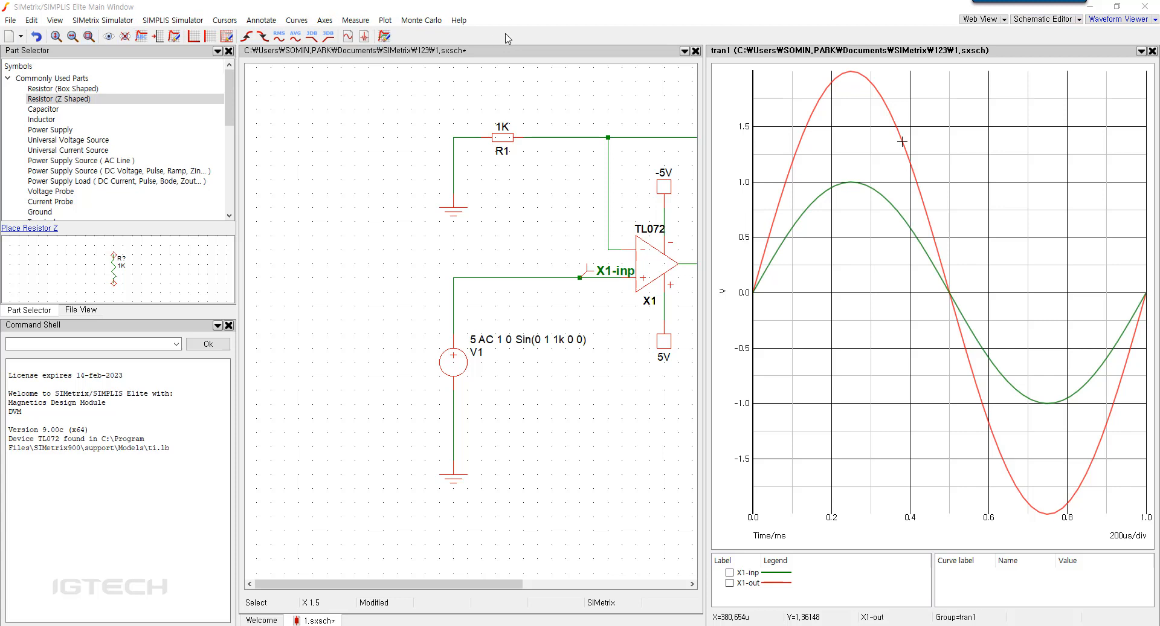
click(361, 158)
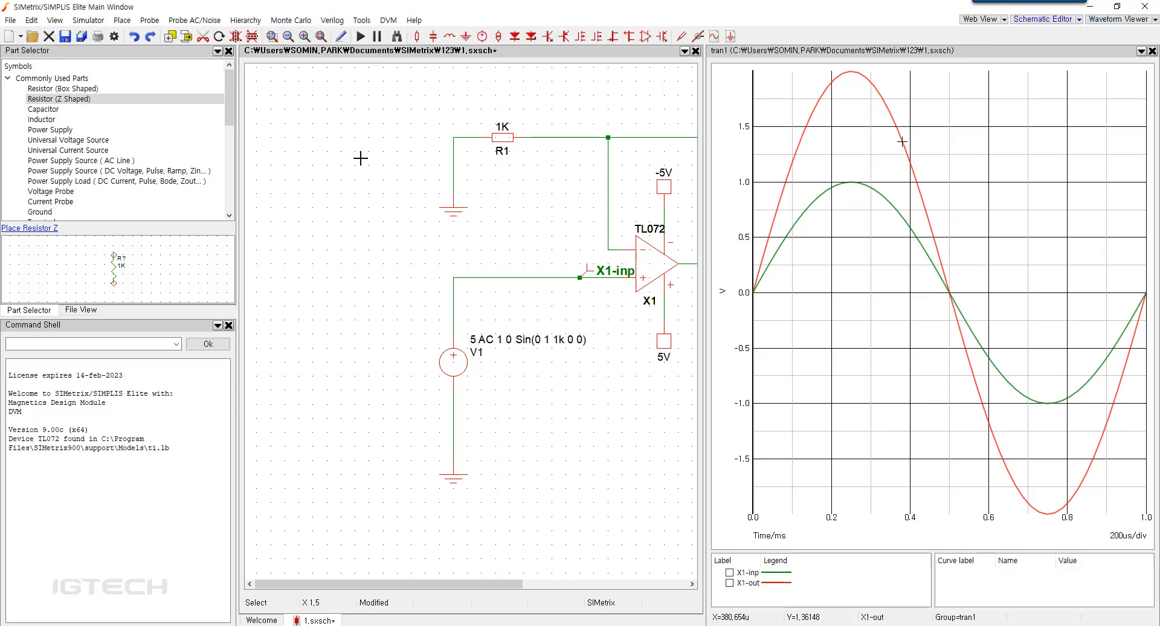
key(Home)
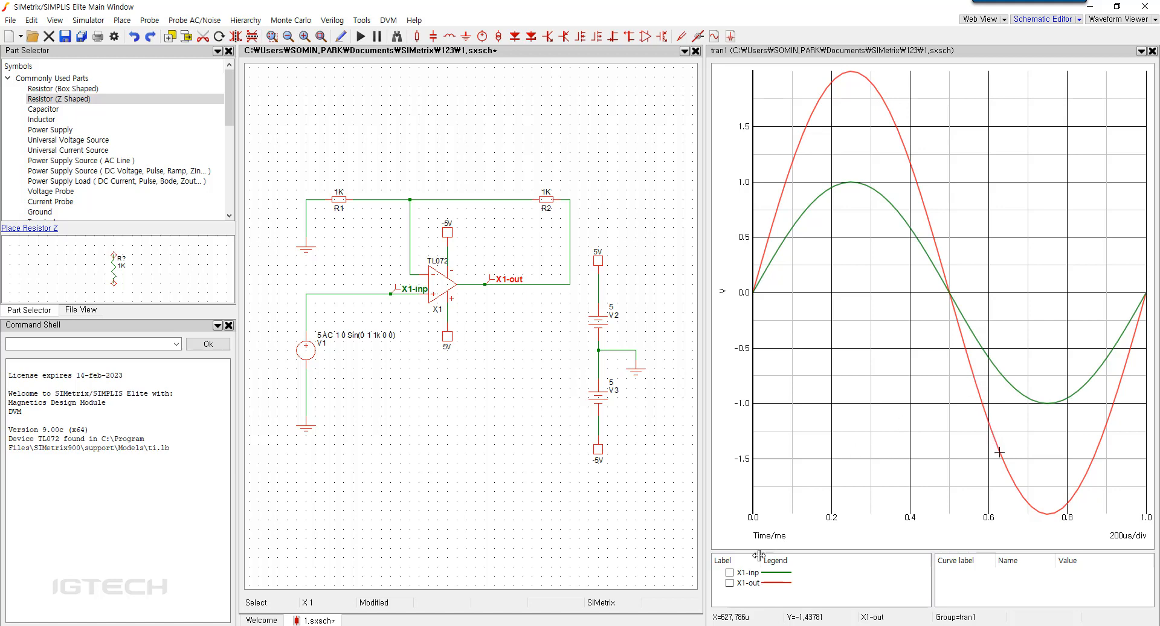
Step: Select the X1-inp and X1-out curves and measure their RMS values
click(730, 572)
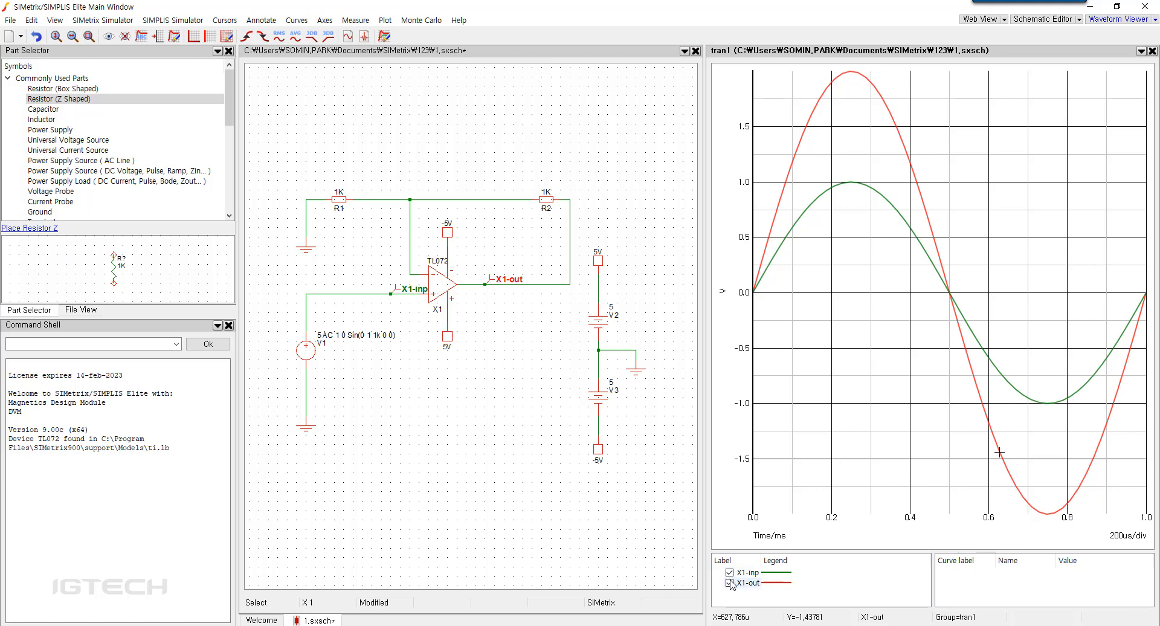
click(730, 583)
click(730, 583)
click(360, 22)
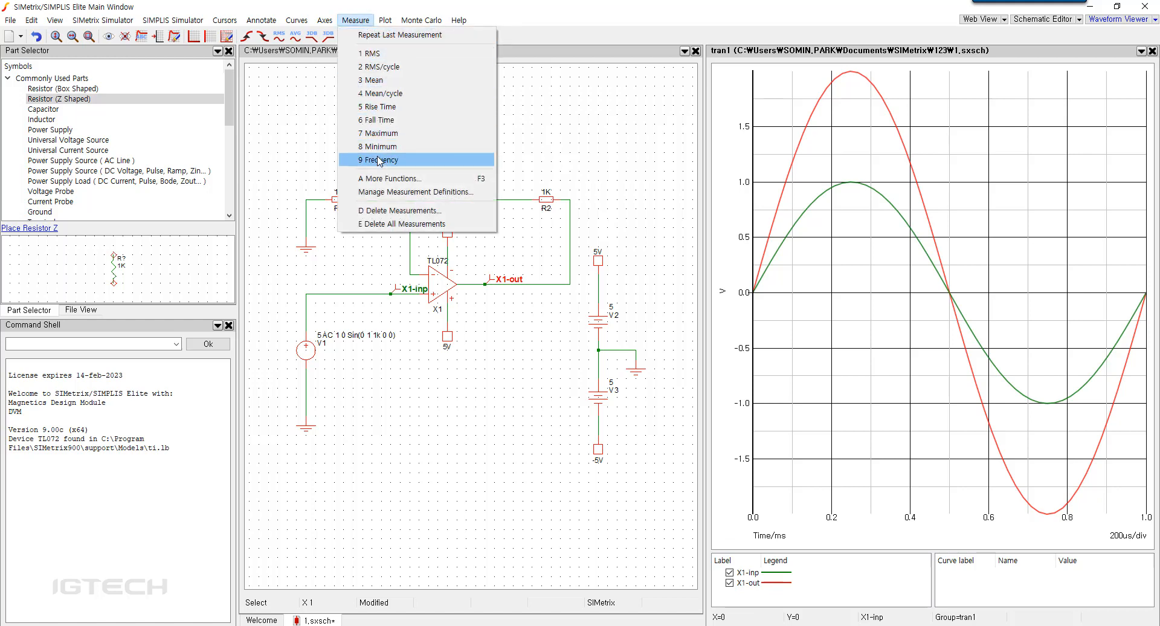
click(376, 58)
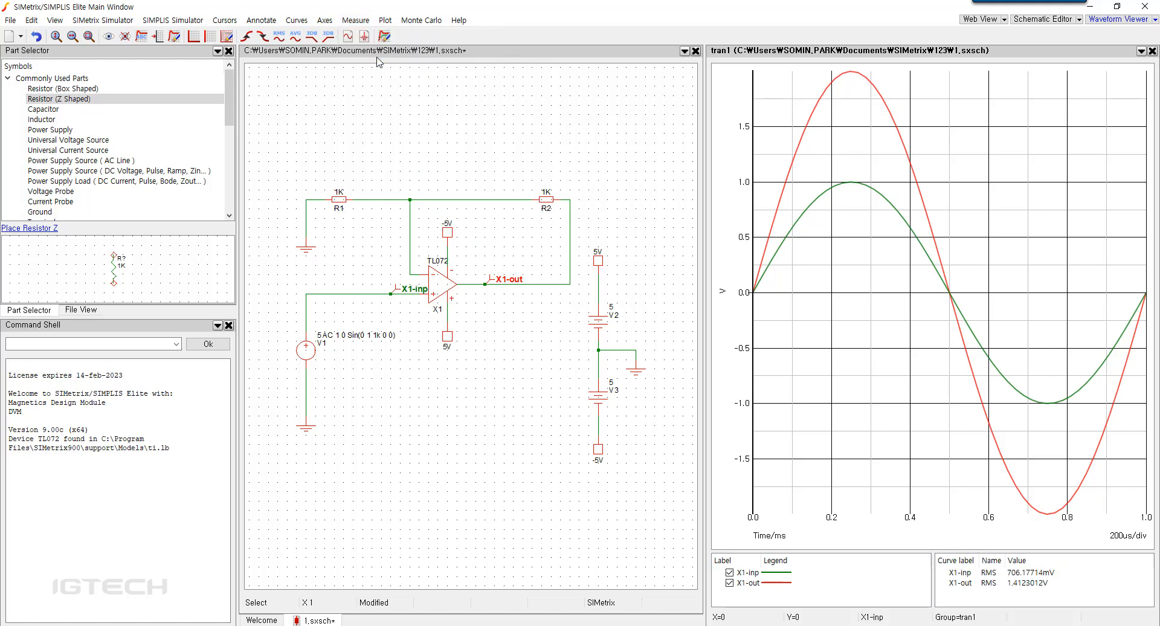
Step: Add Mean and Maximum measurements for the X1-inp and X1-out curves
click(355, 20)
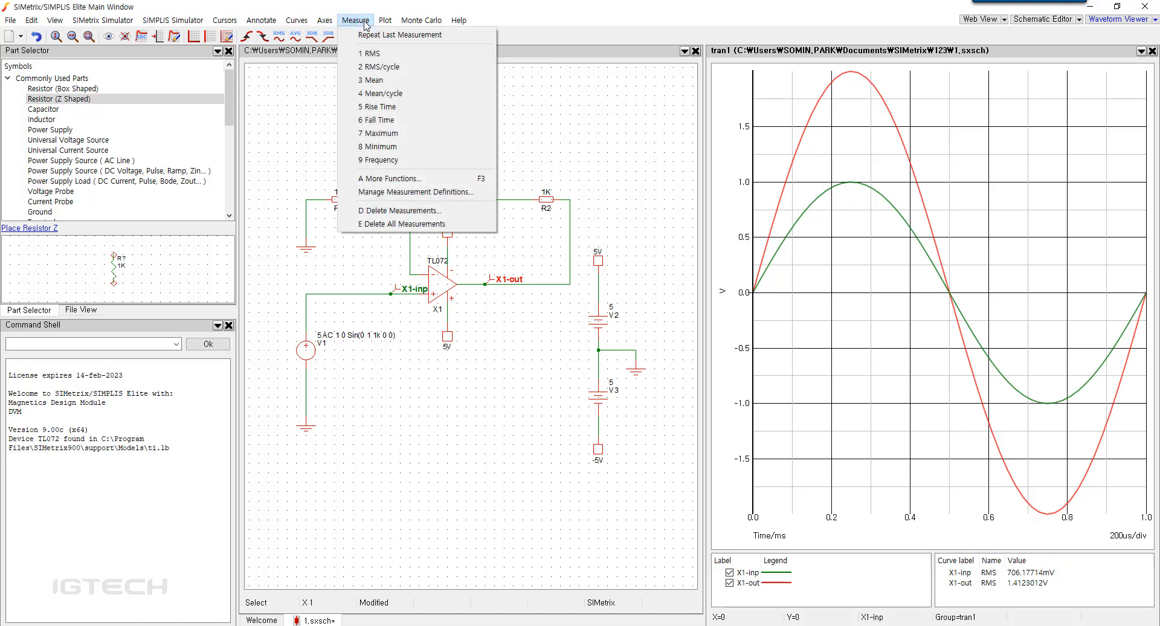
click(377, 80)
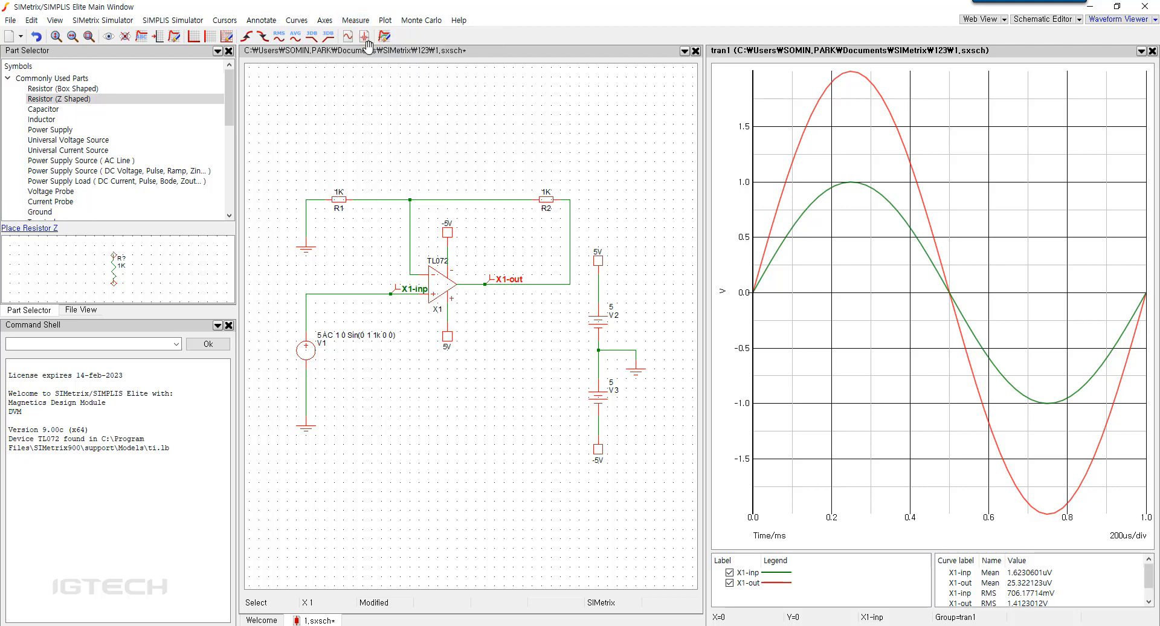
click(356, 20)
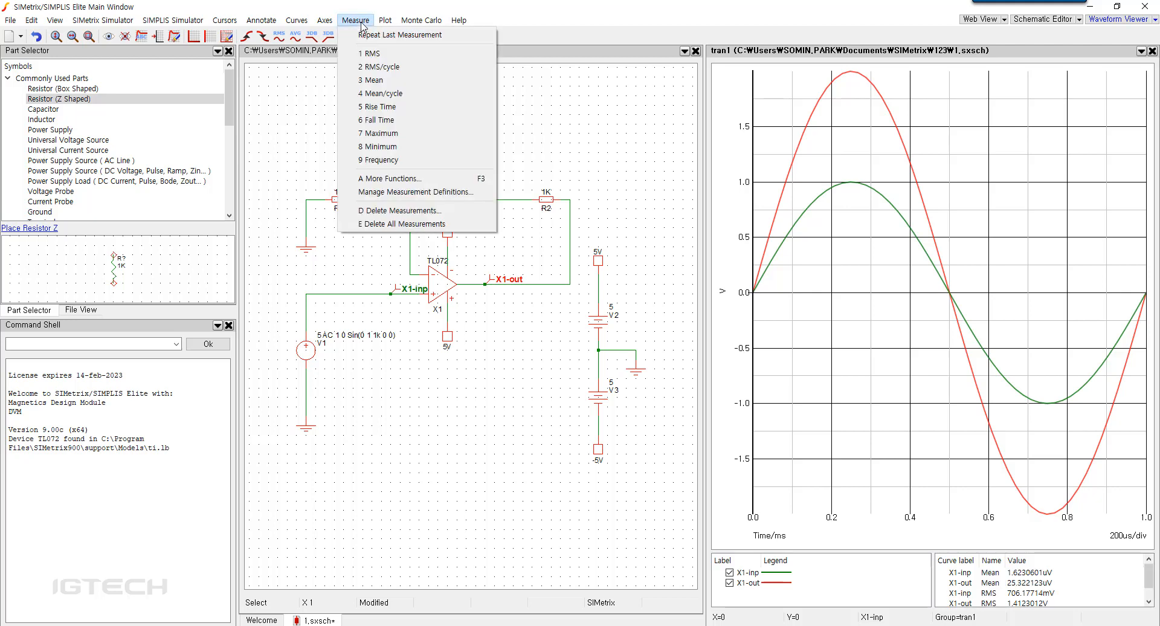
click(371, 134)
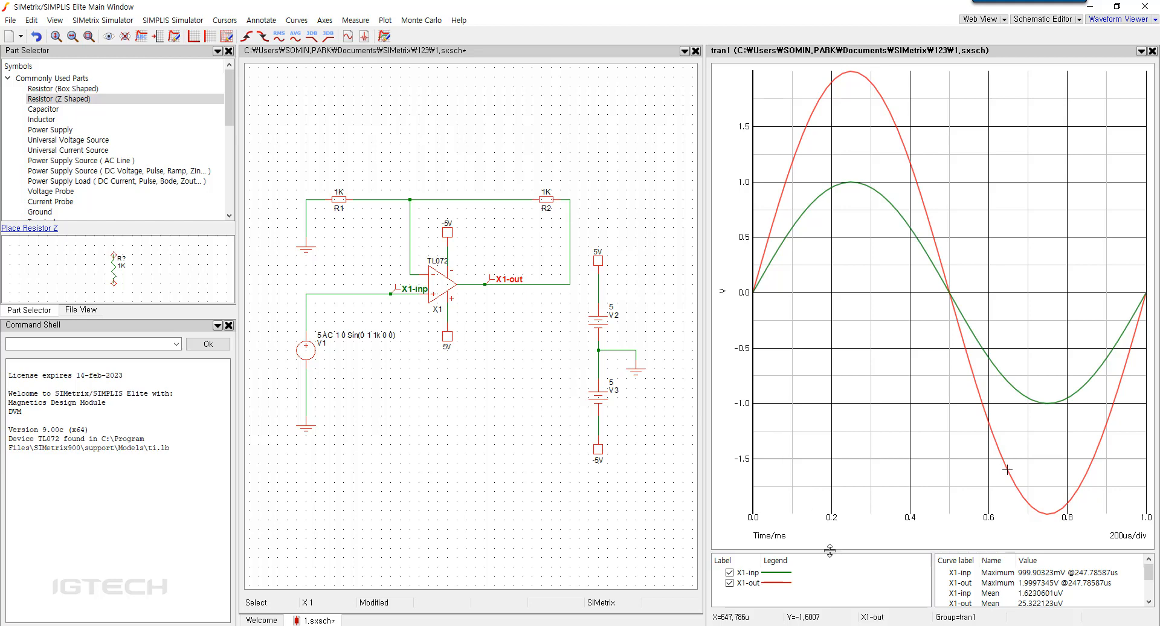
drag(832, 551, 822, 486)
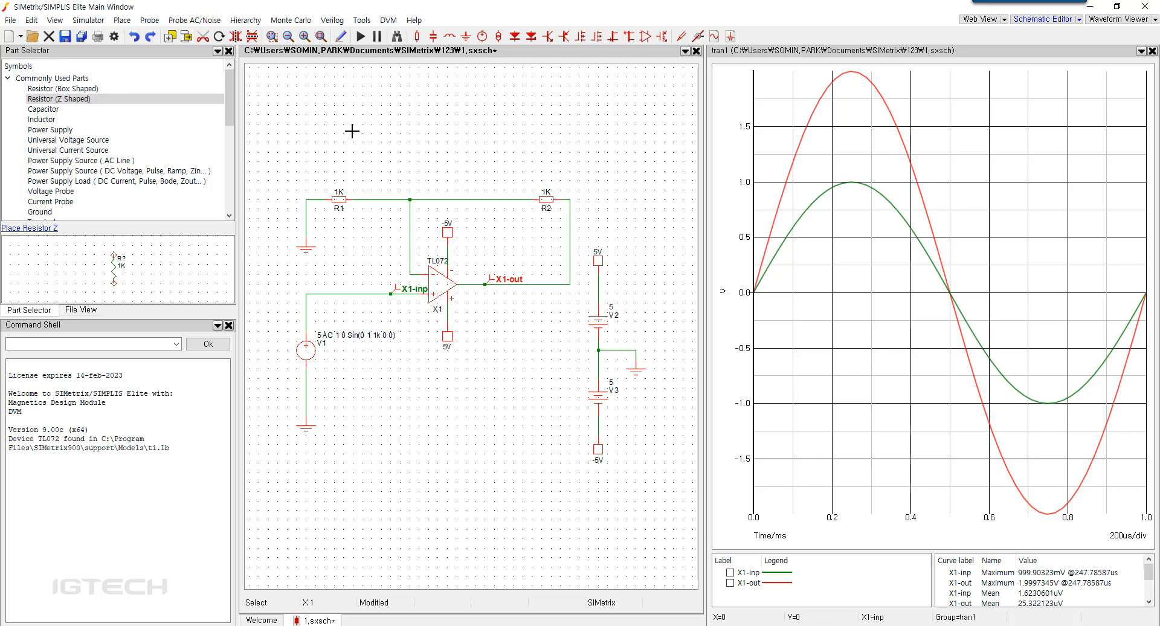
Step: Plot the op-amp output node's voltage on a new graph sheet
click(149, 20)
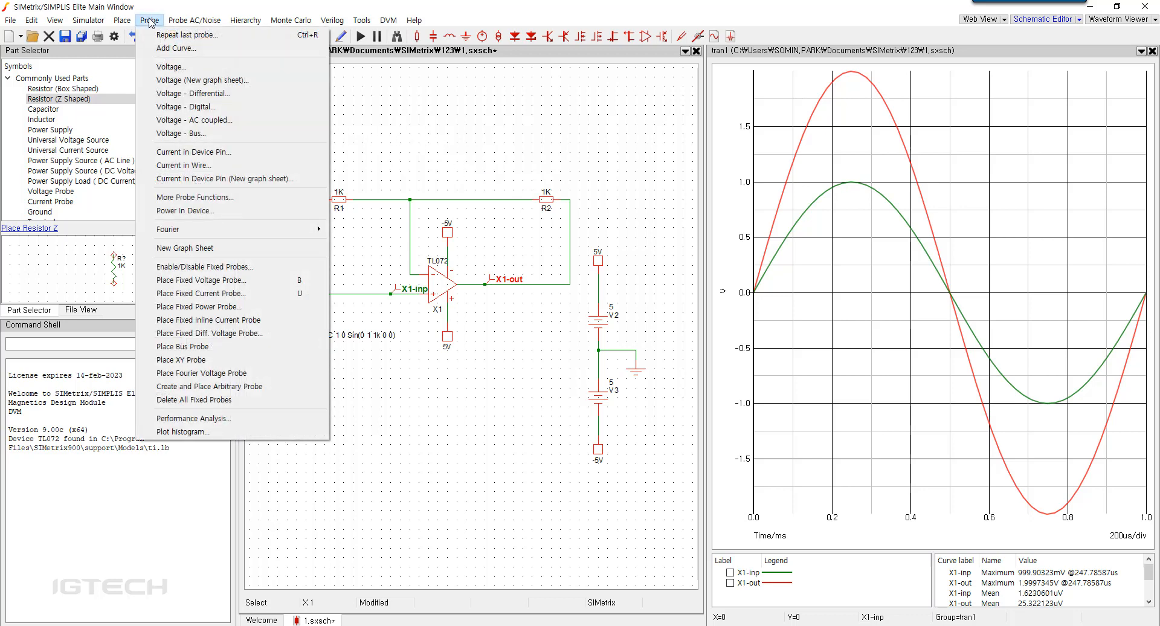
click(177, 82)
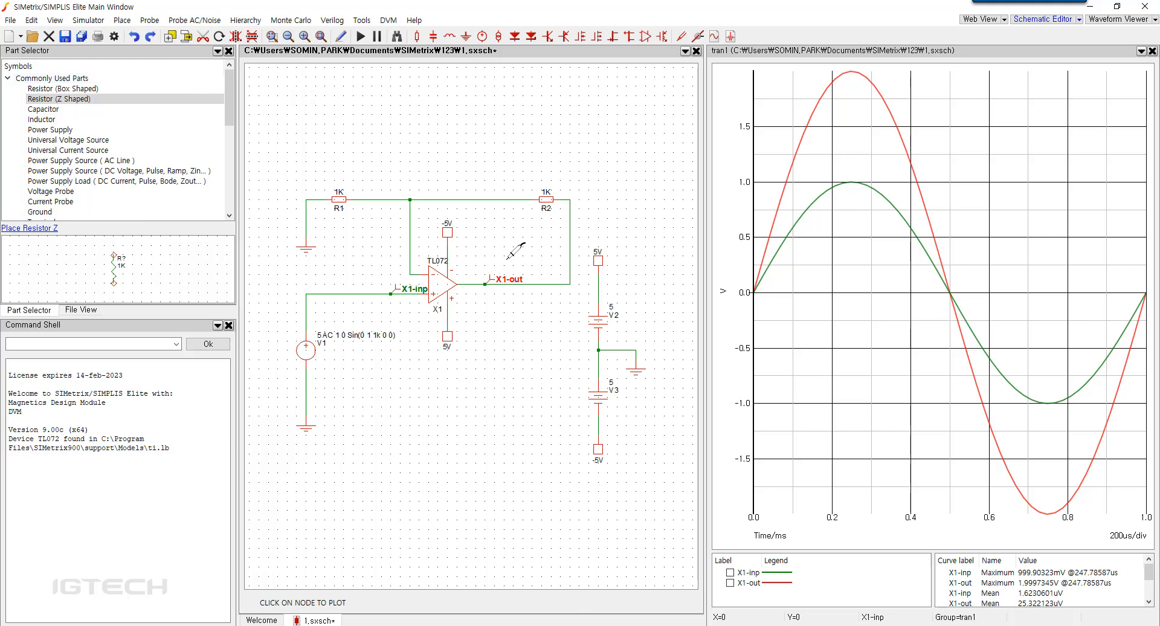
click(525, 278)
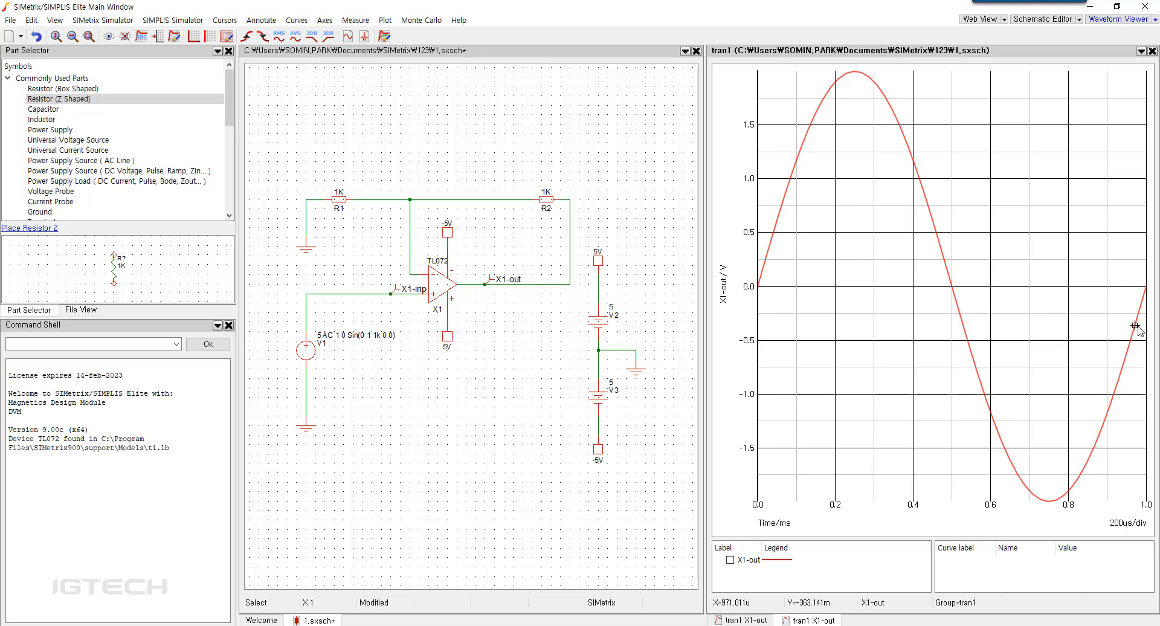
Step: Widen the waveform view and turn on the measurement cursors for the X1-out graph, dismissing the cursor hint
drag(705, 310, 377, 313)
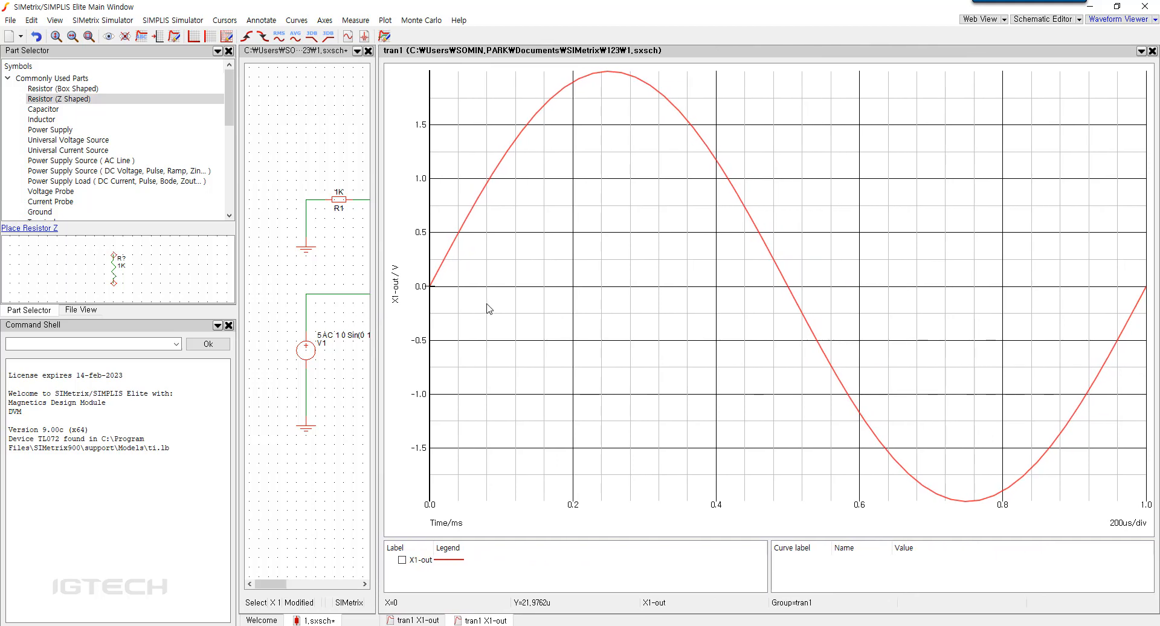
click(225, 20)
click(237, 35)
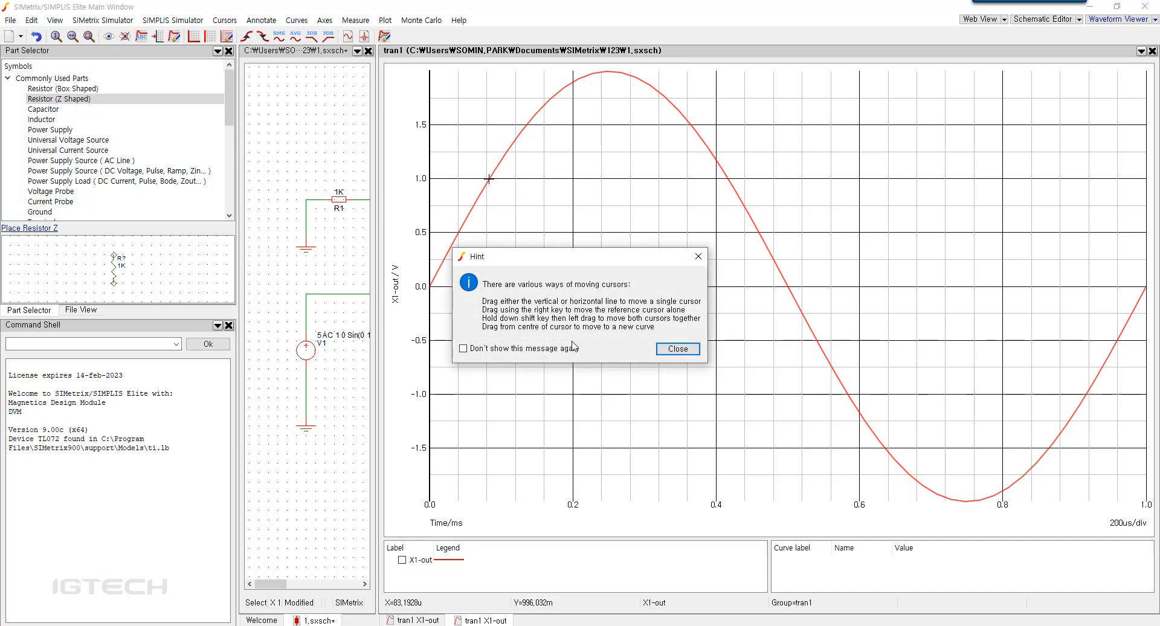
click(678, 348)
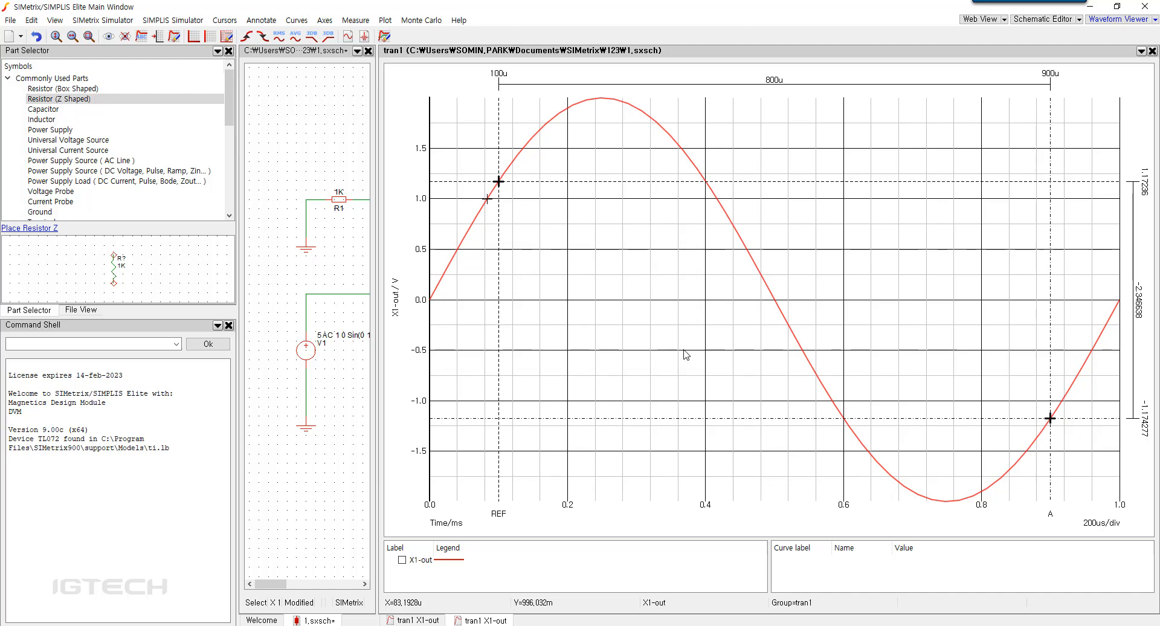
Step: Move the REF and A cursors along the X1-out curve, ending with both on its negative peak at about 748 µs
drag(1033, 418, 1055, 418)
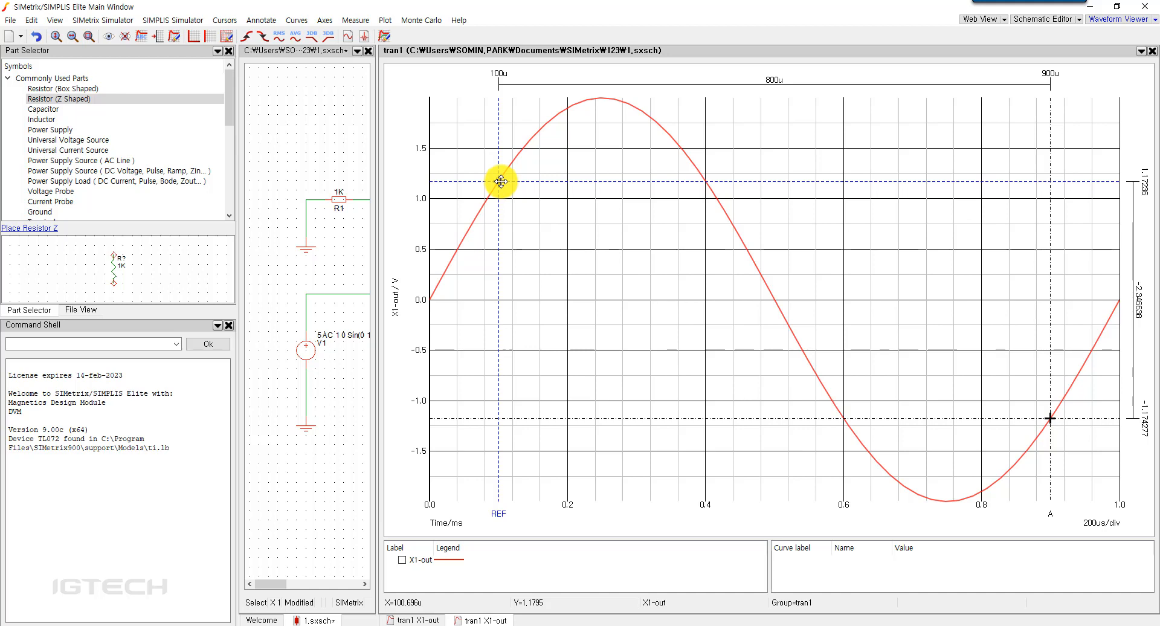
drag(501, 181, 499, 180)
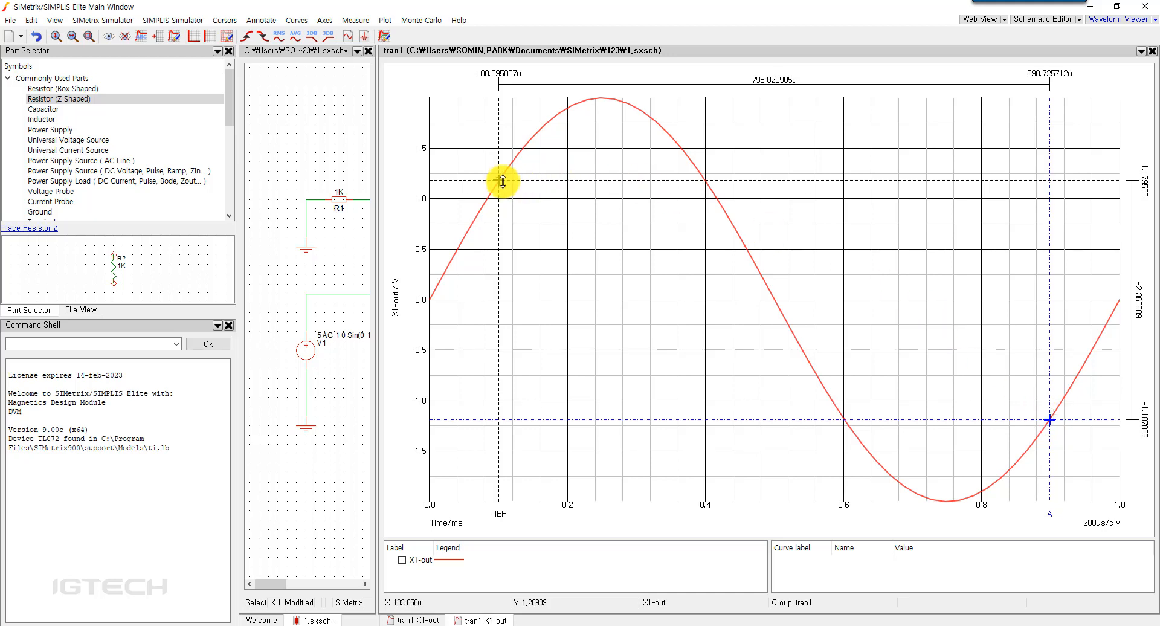
click(497, 181)
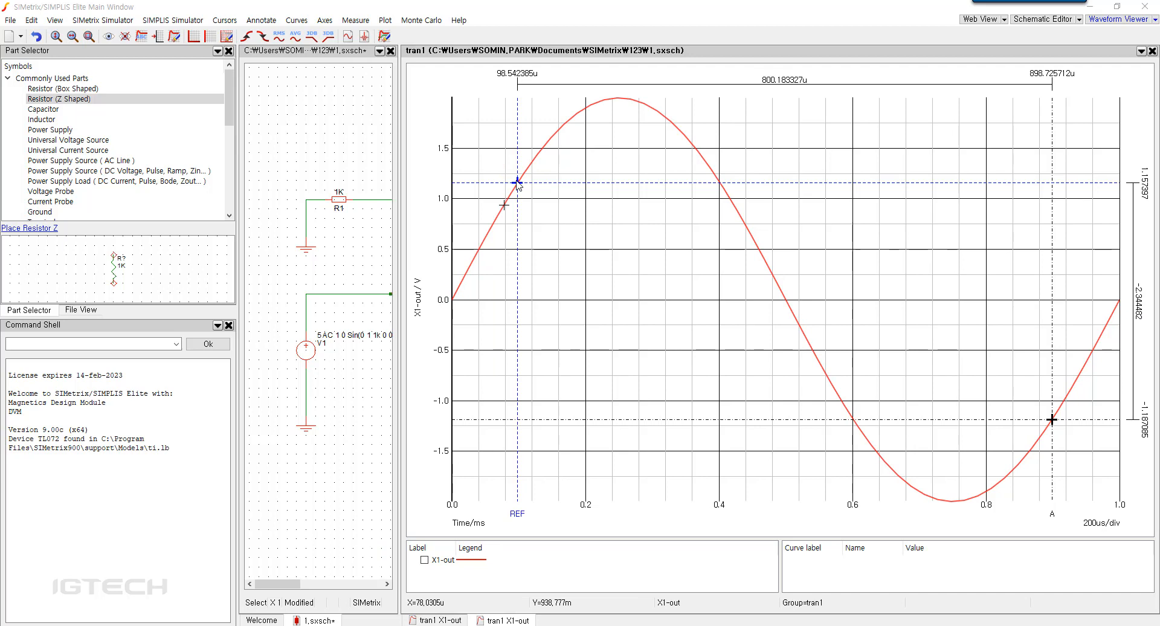
click(517, 183)
drag(517, 248, 740, 406)
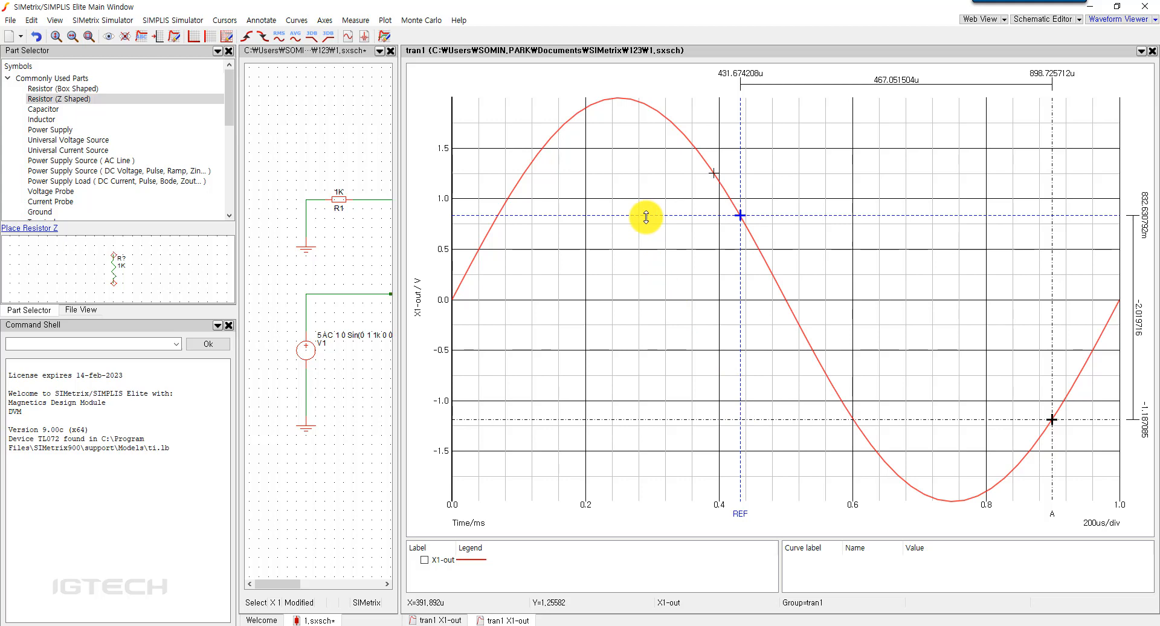
mouse_move(645, 217)
mouse_down()
mouse_move(680, 452)
mouse_move(576, 182)
mouse_move(588, 241)
mouse_move(526, 274)
mouse_move(525, 285)
mouse_move(692, 182)
mouse_up()
key(Left)
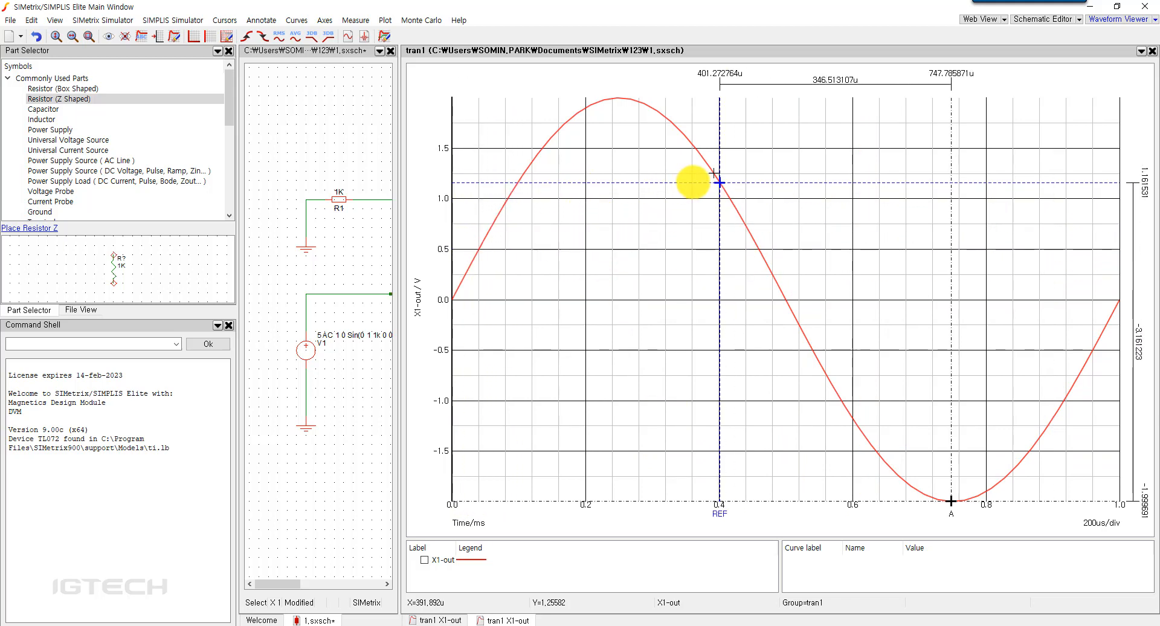
drag(693, 182, 709, 21)
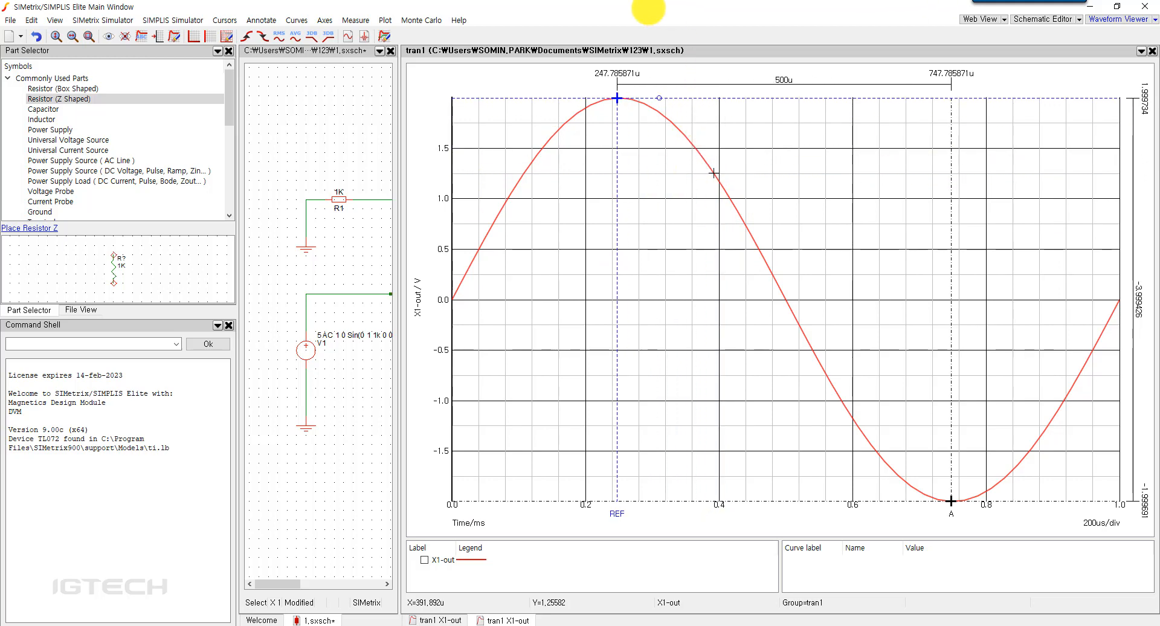
drag(656, 9, 728, 501)
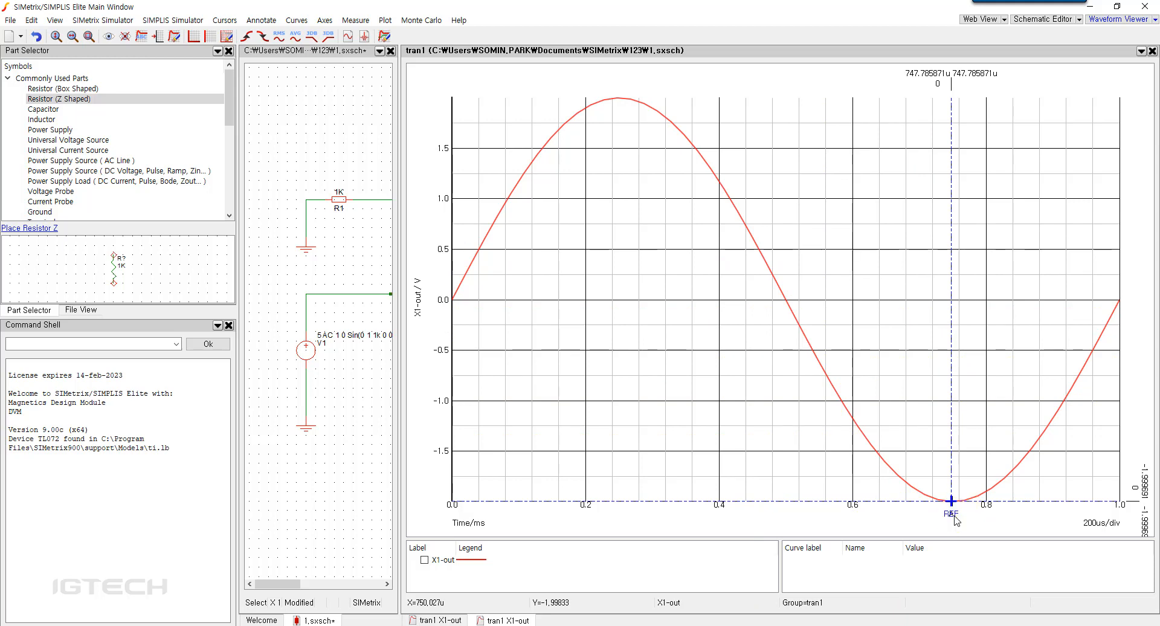
Step: Switch to the graph sheet with both X1-inp and X1-out curves and turn on its cursors
click(447, 620)
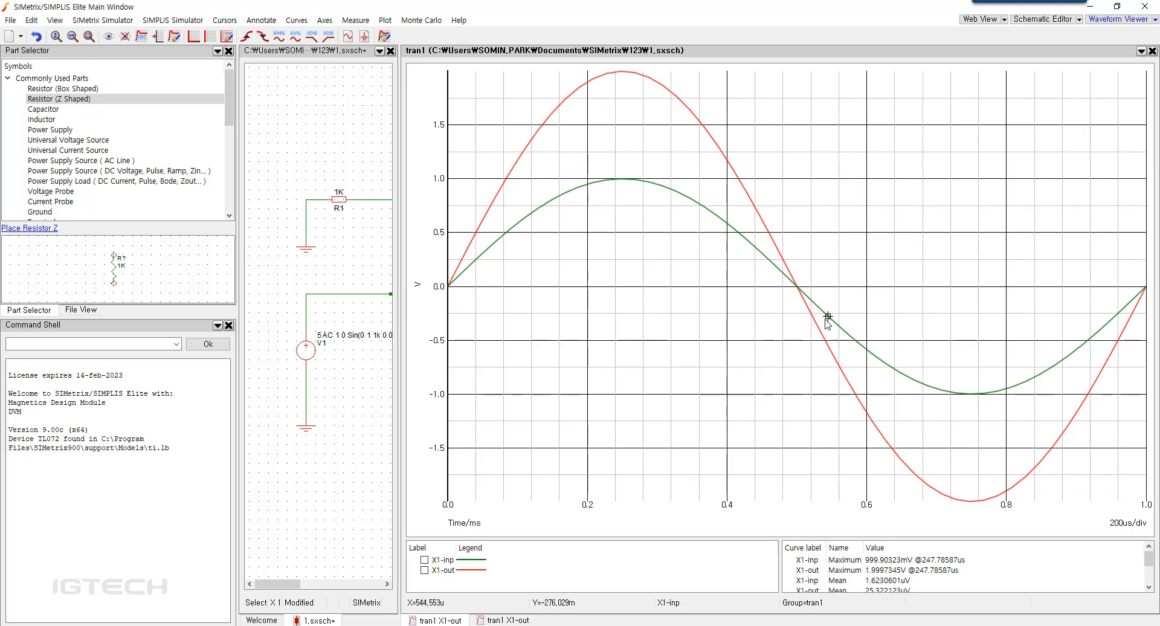
click(232, 22)
click(239, 34)
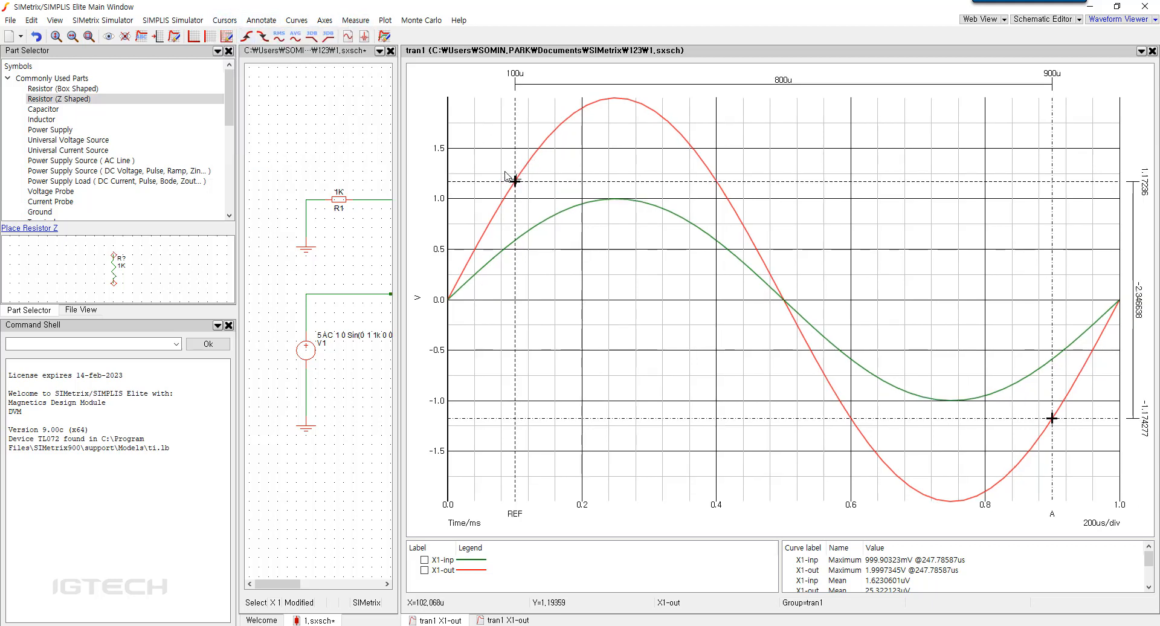
Step: Move the REF cursor to X1-out's positive peak at about 248 µs and cursor A onto the X1-inp curve at about 634 µs
click(516, 182)
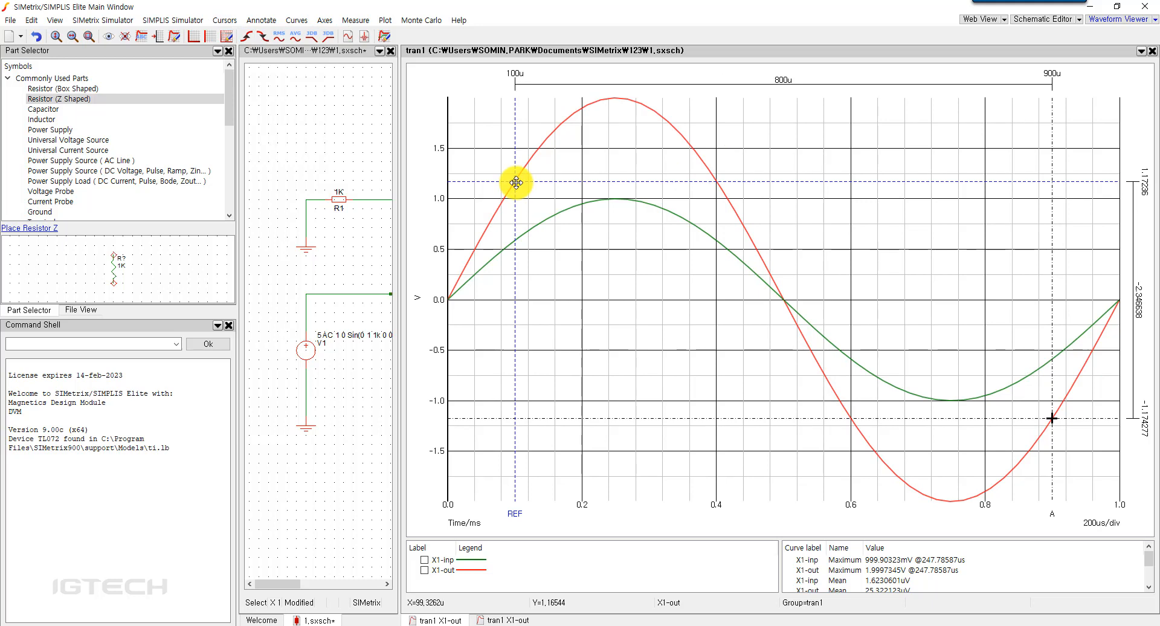
drag(516, 182, 514, 182)
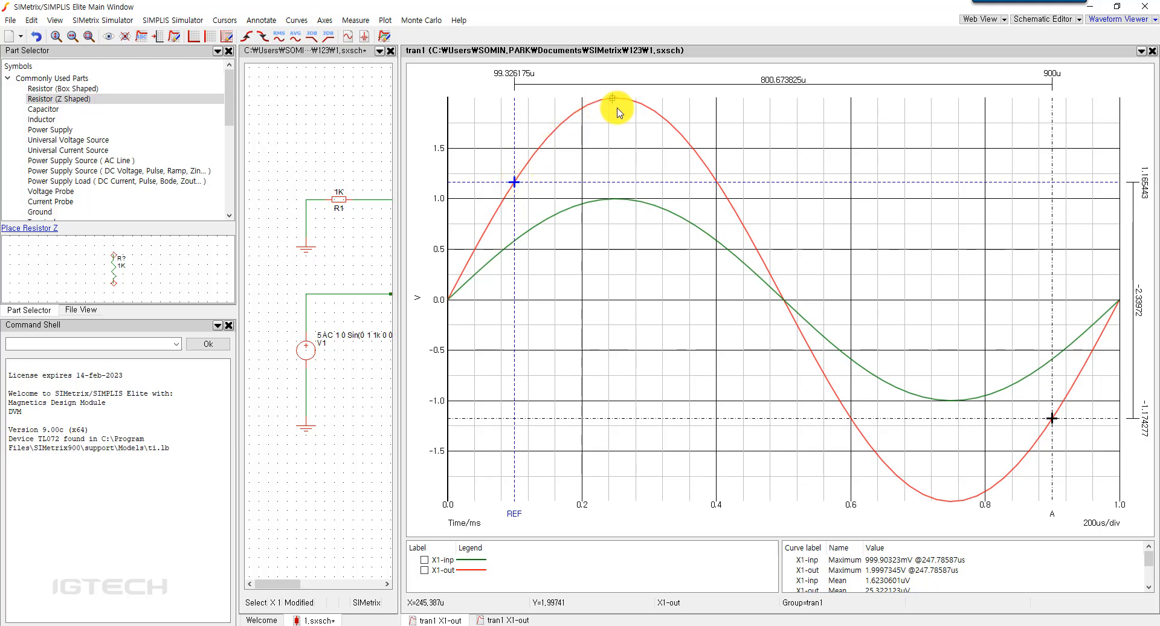
drag(601, 182, 653, 60)
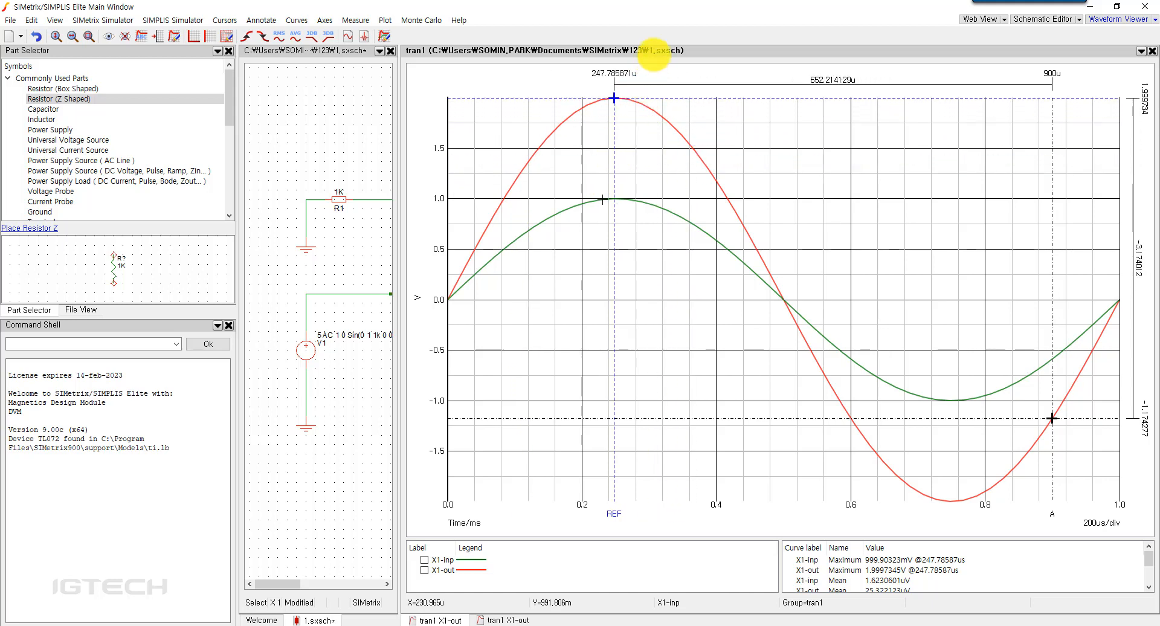
drag(1051, 417, 876, 506)
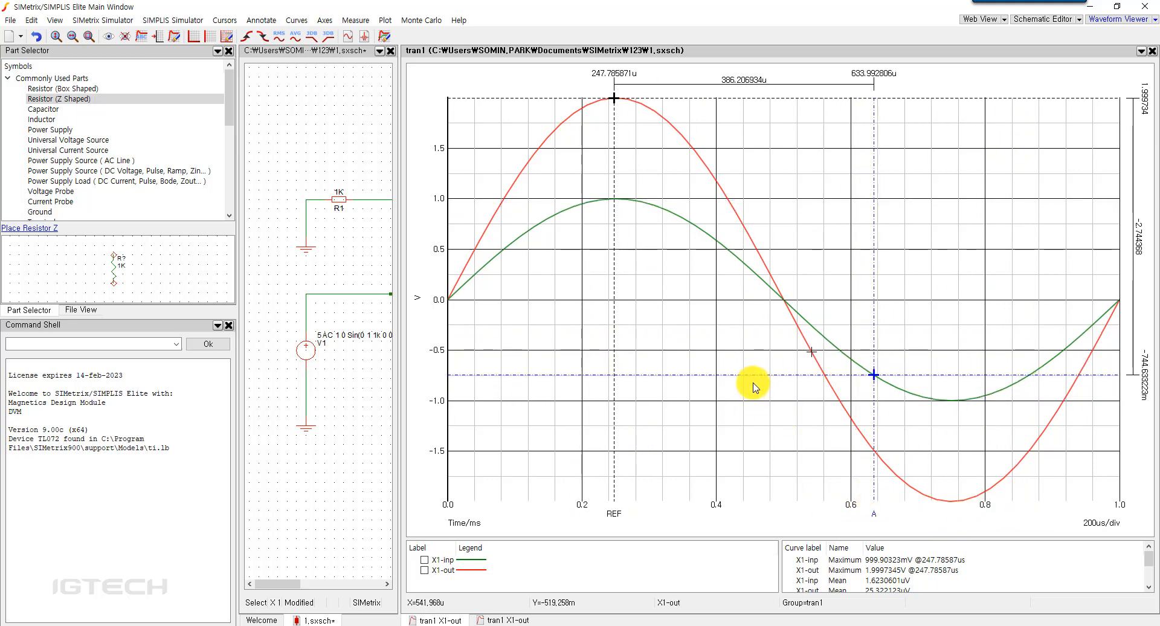
Step: Move cursor A to X1-inp's negative peak at about 748 µs and add cursor B with REF as its horizontal and vertical dimension
drag(753, 376, 757, 469)
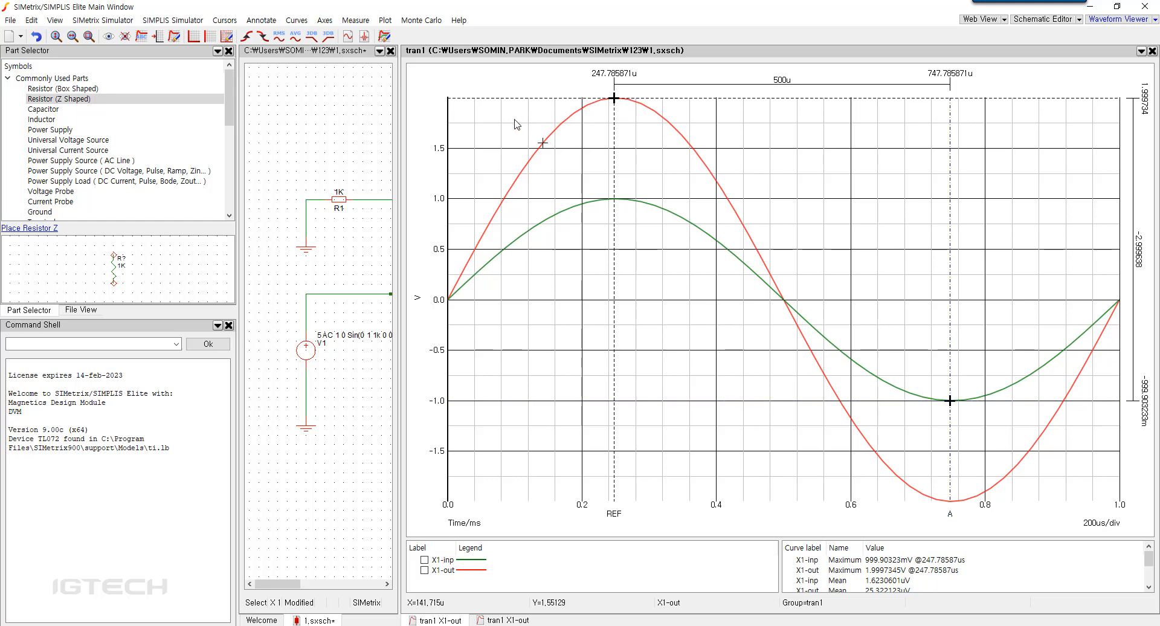
click(225, 20)
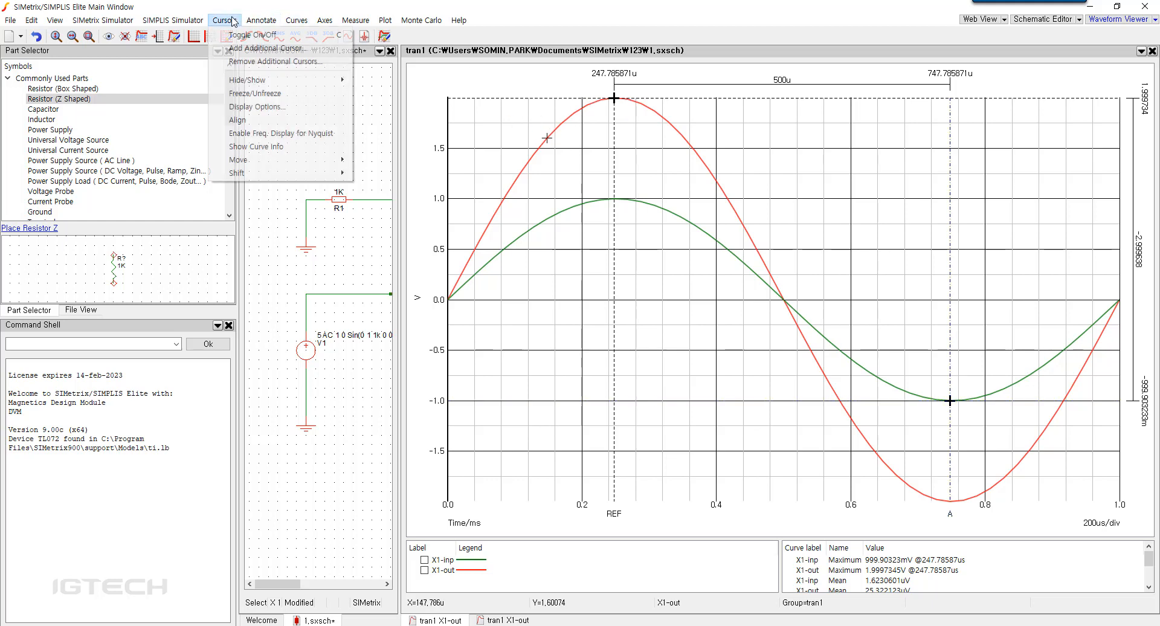
click(236, 49)
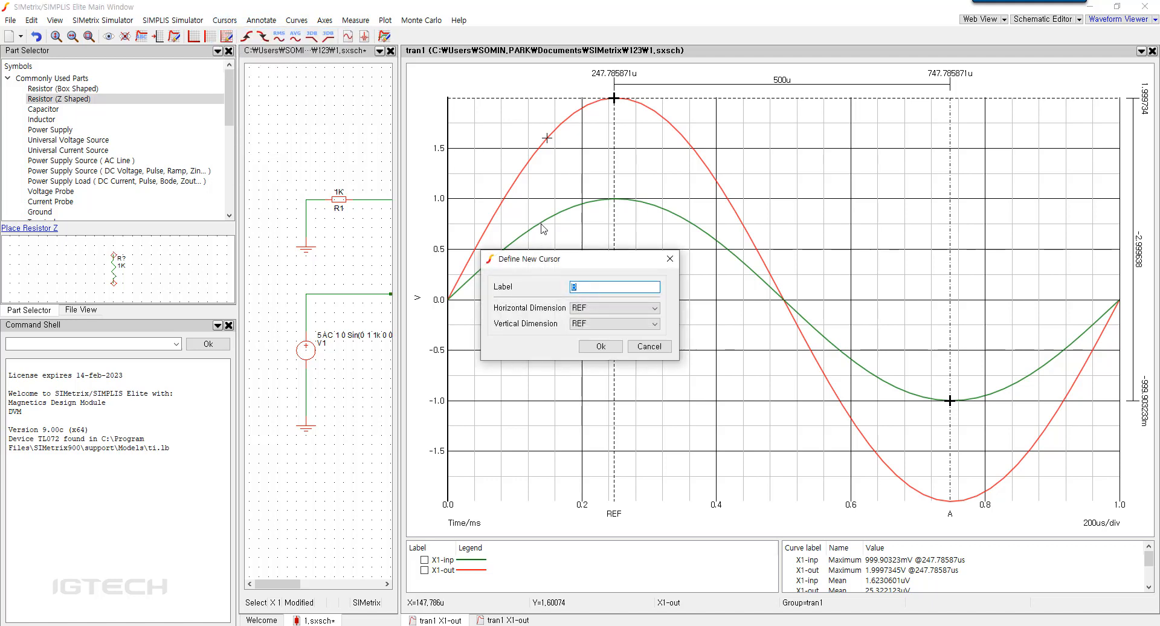
click(594, 308)
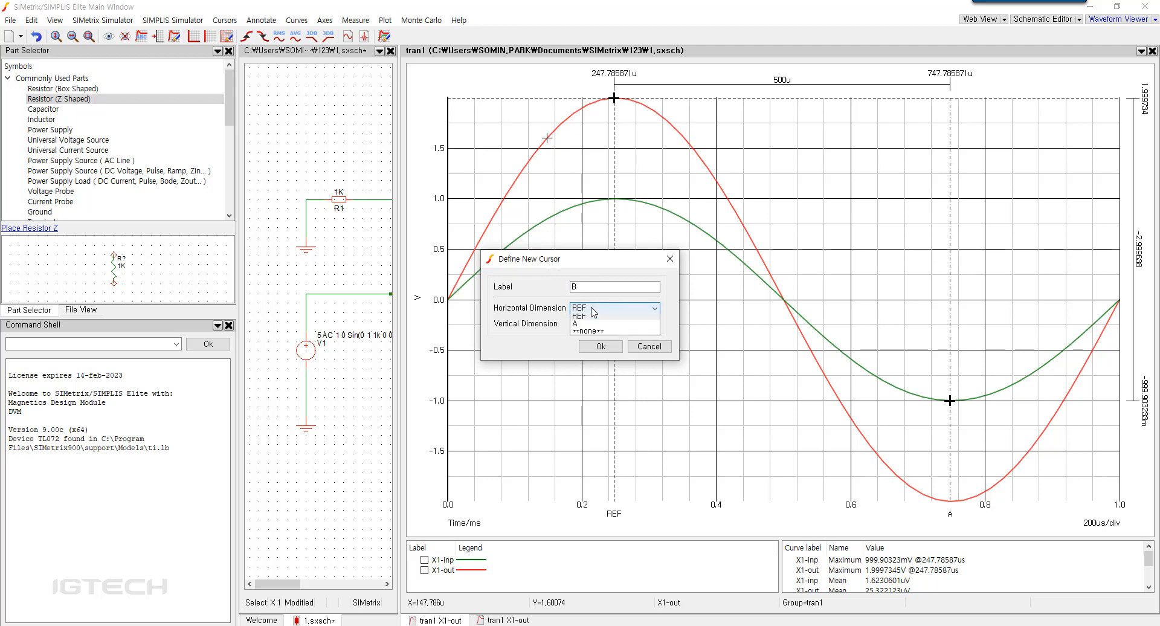
click(593, 311)
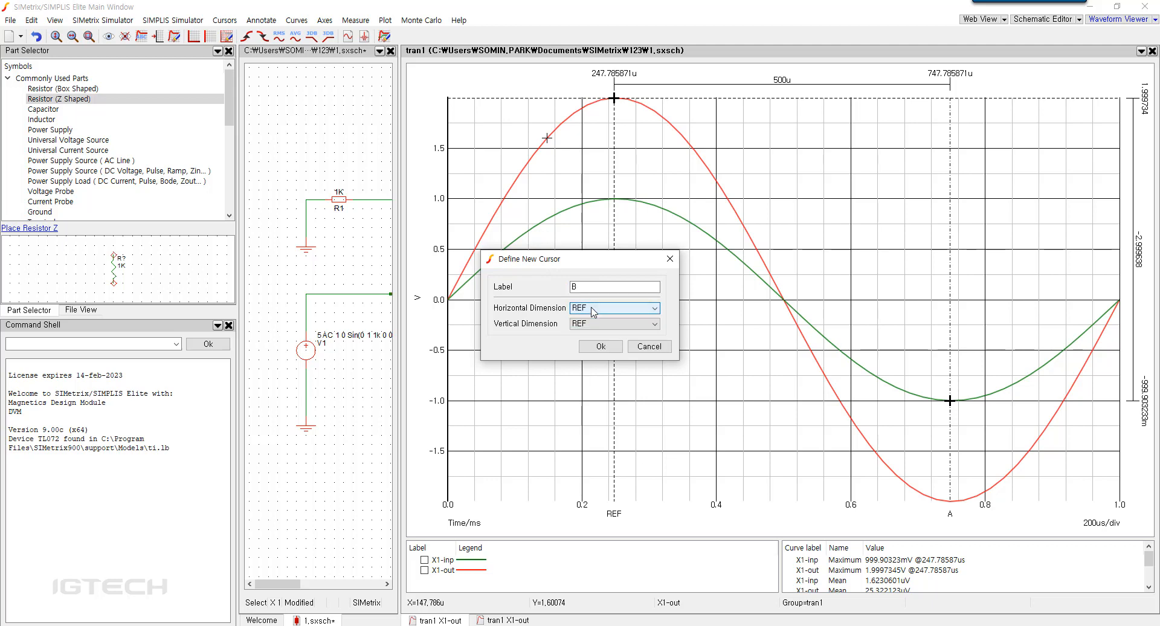
click(597, 346)
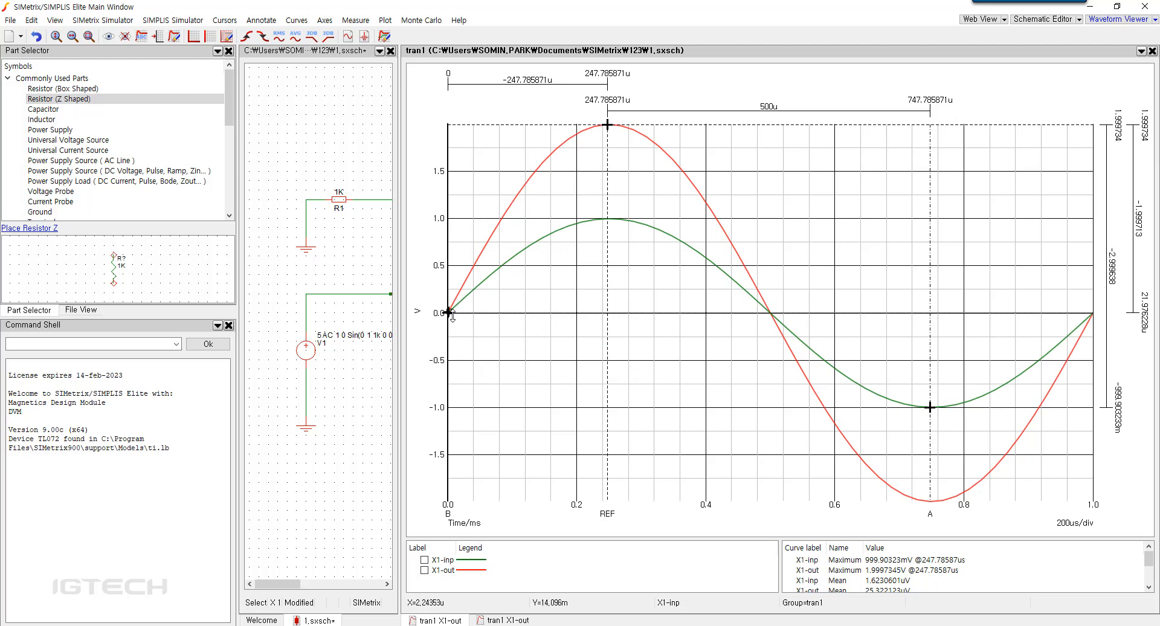
Step: Move cursor B from the curve start along X1-out to its negative peak at about 748 µs
drag(450, 312, 435, 509)
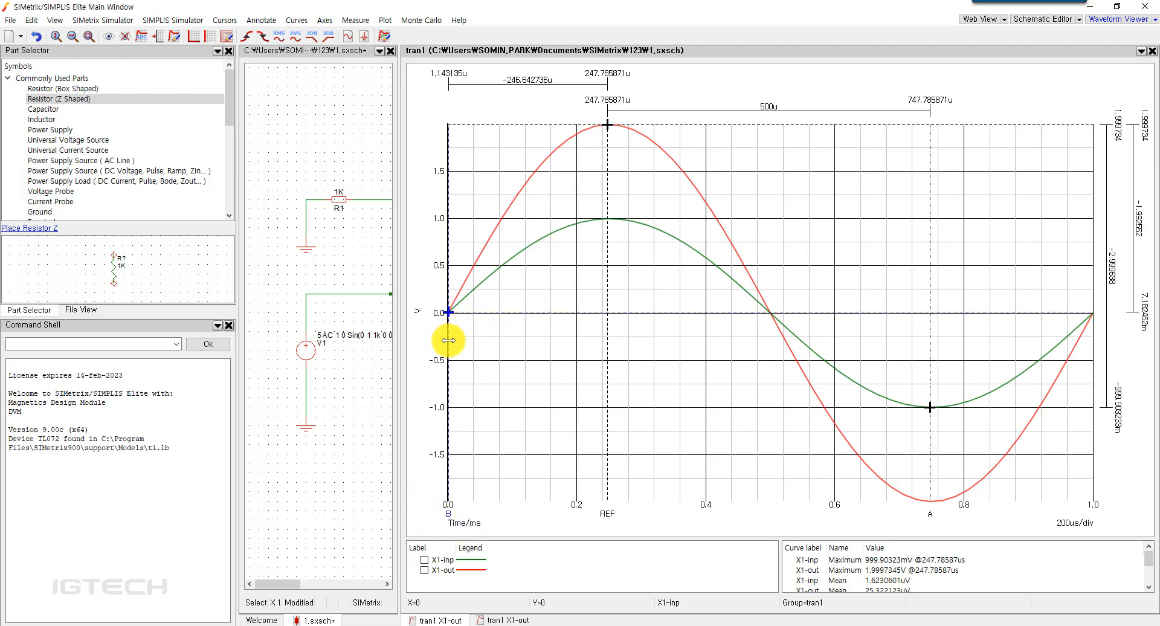
drag(445, 337, 852, 446)
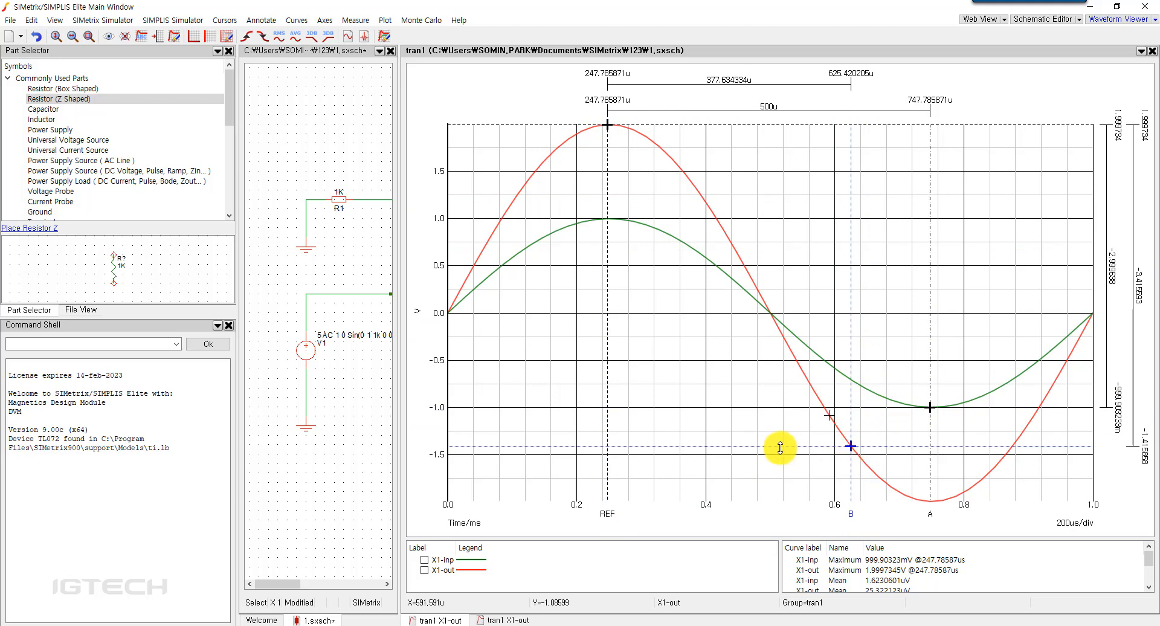
drag(778, 447, 779, 531)
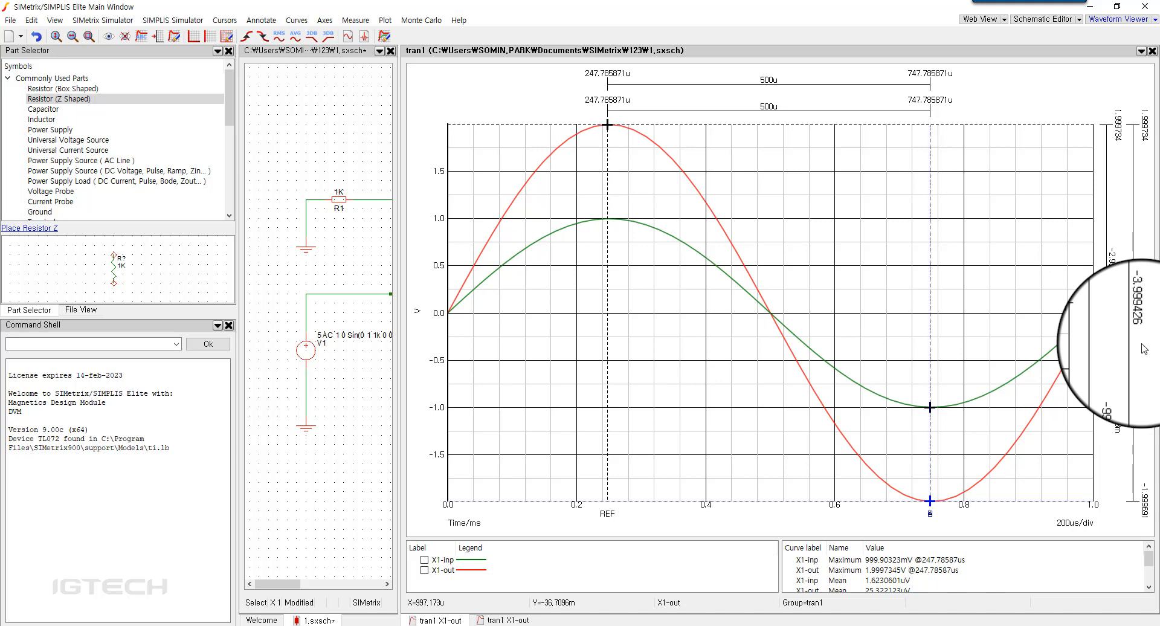
Step: Turn off the measurement cursors on the graph with the X1-inp and X1-out curves
click(588, 220)
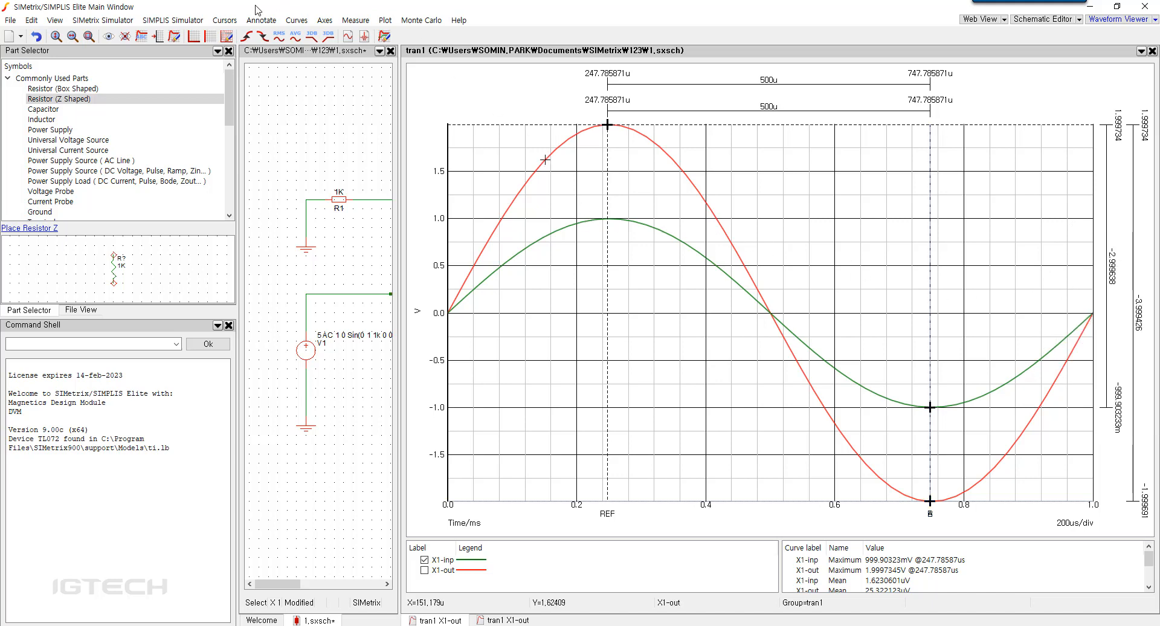
click(225, 20)
click(239, 36)
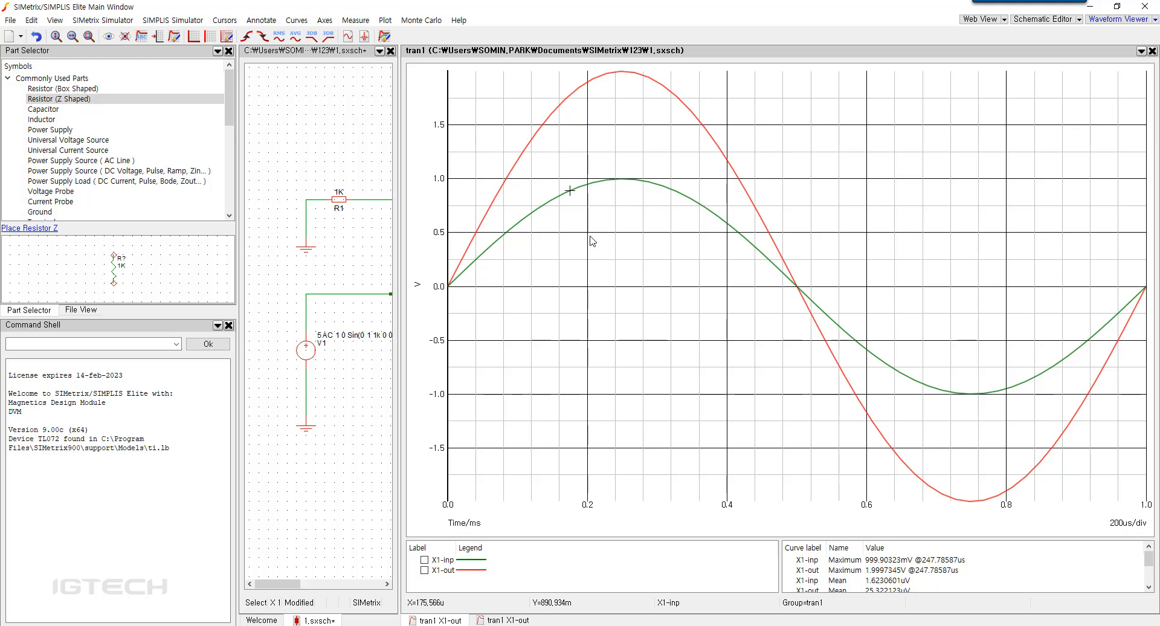
Step: Define the graph's axis ranges as 0 to 0.5m for the X-axis and 0 to 2 for the Y-axis
click(325, 24)
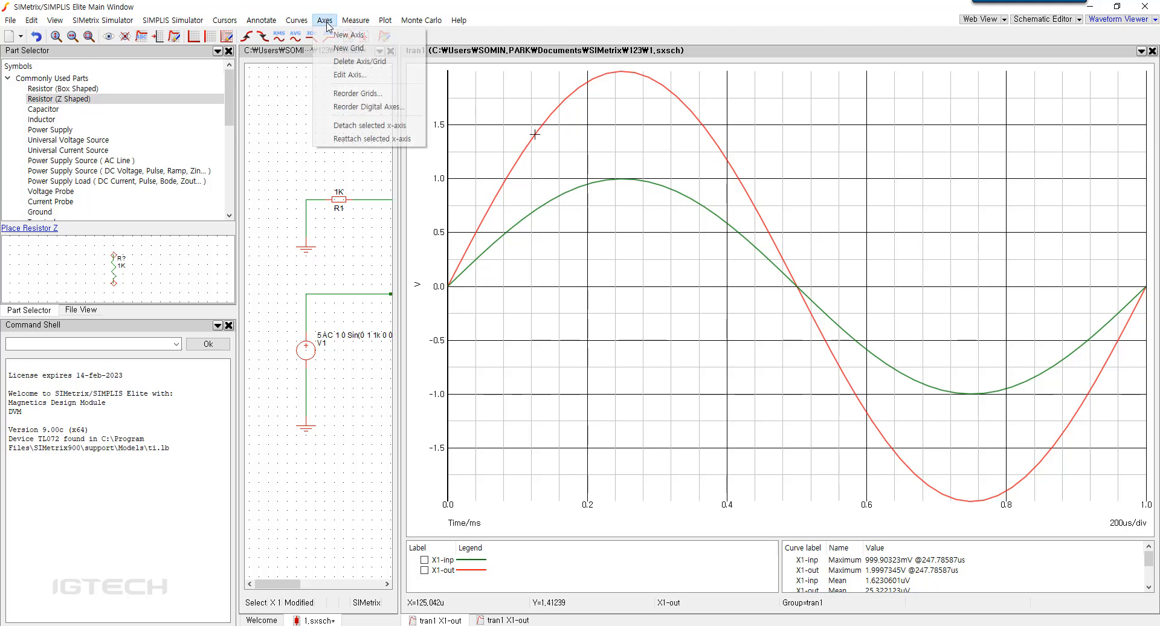
click(345, 75)
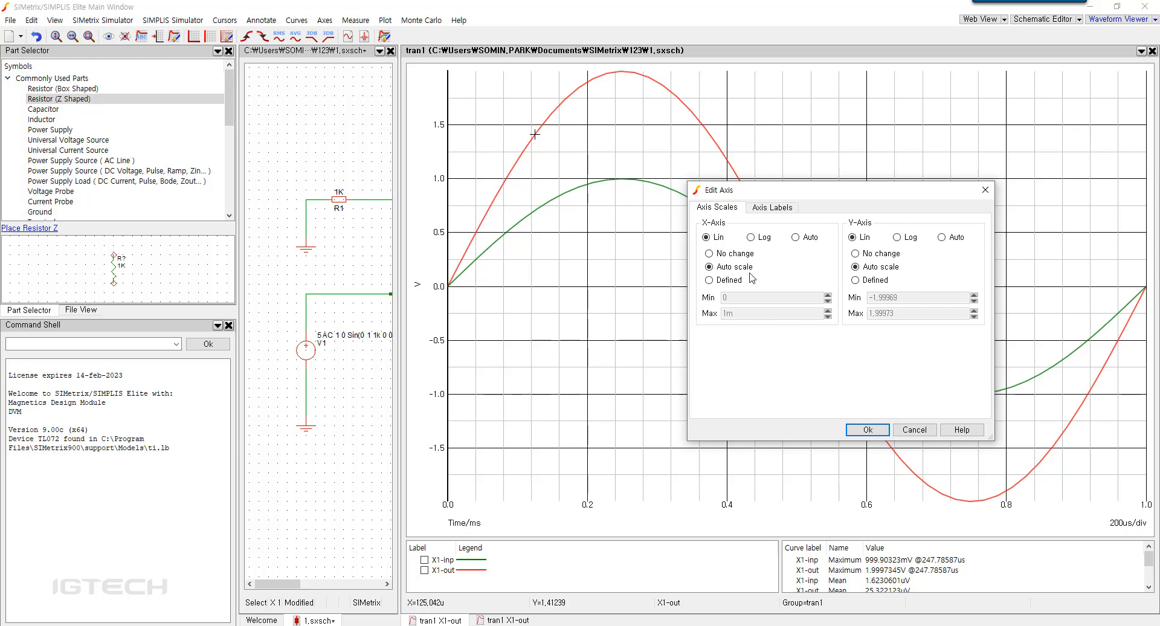
click(709, 280)
click(725, 314)
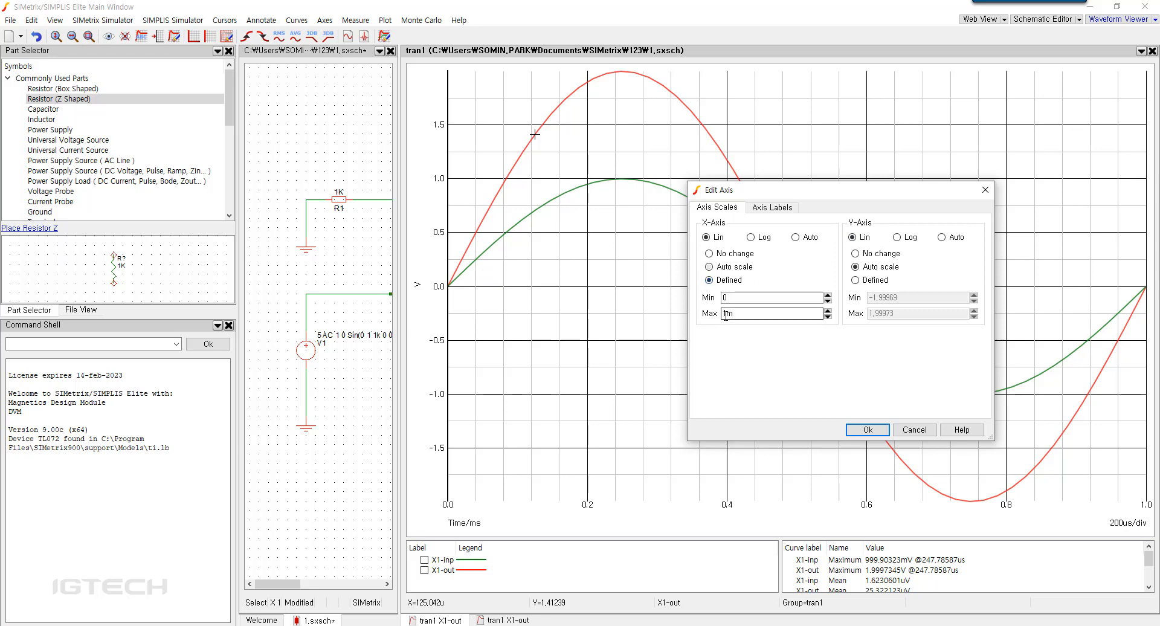
drag(726, 313, 706, 320)
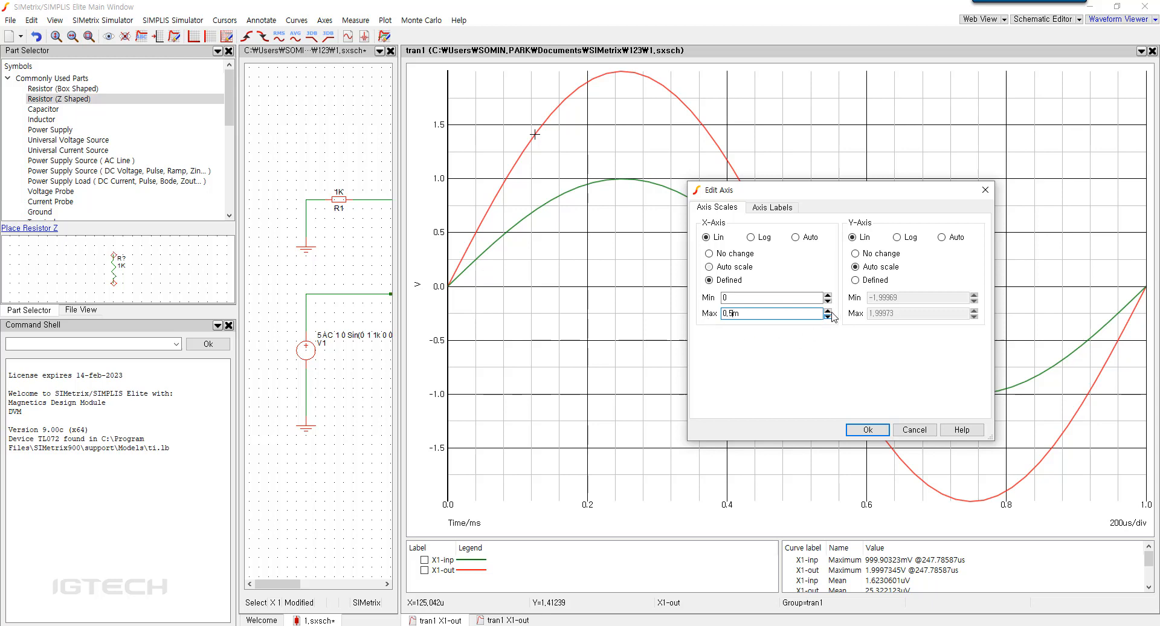
click(855, 280)
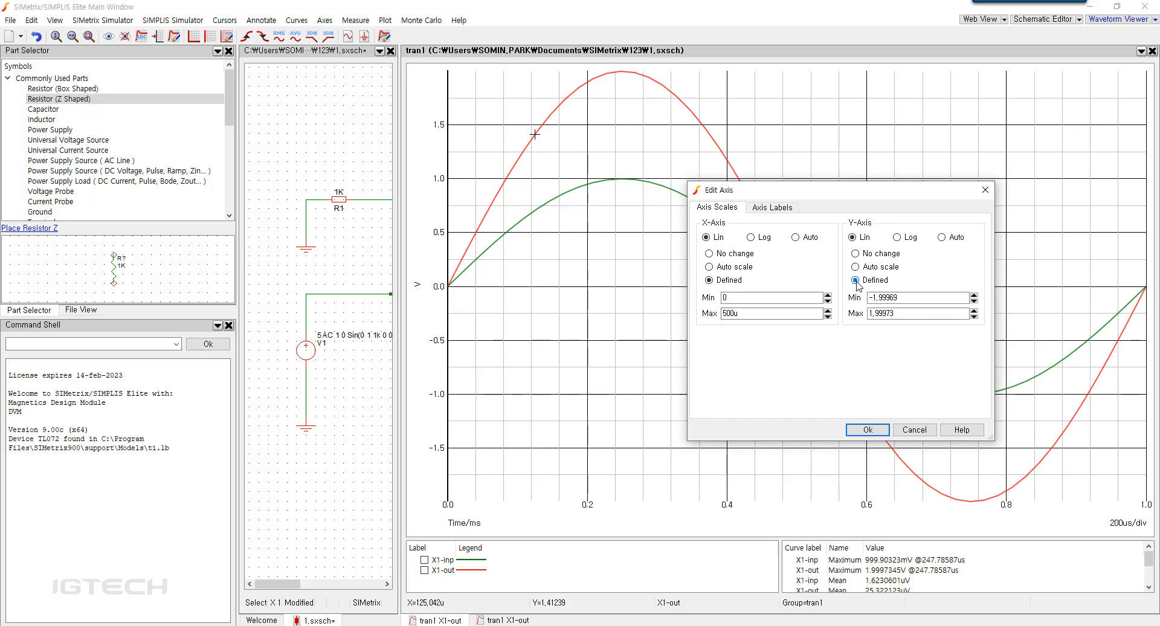
key(Tab)
text(0)
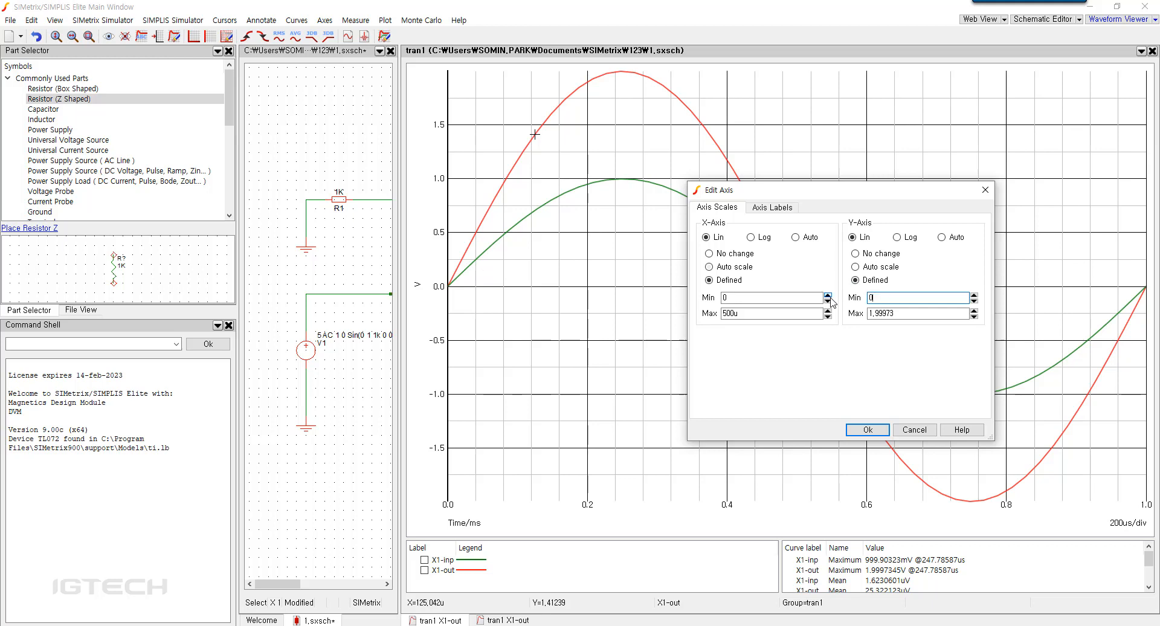
key(Tab)
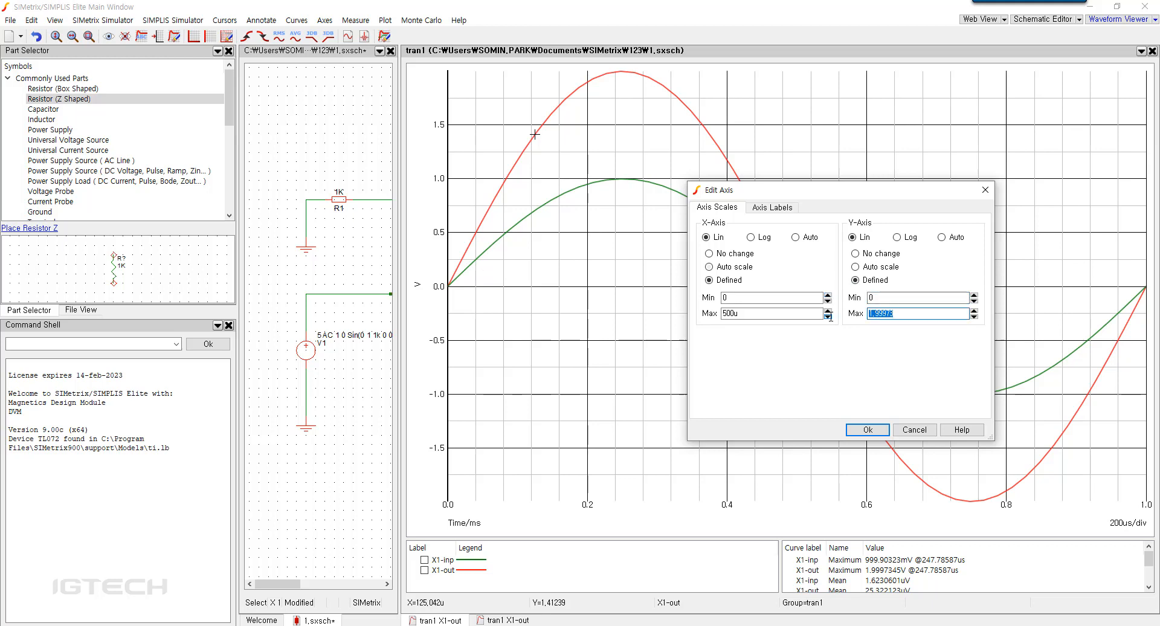
text(2)
click(851, 430)
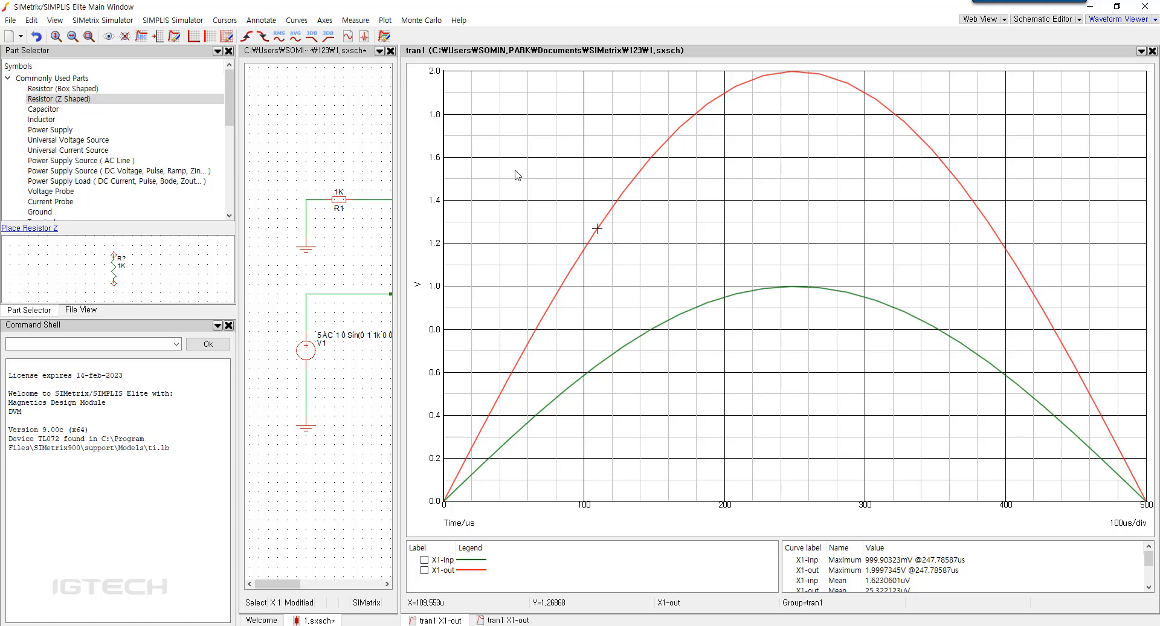
Step: Restore the full graph view, examine the positive half-cycle of both curves up close, and return to the full view
key(Home)
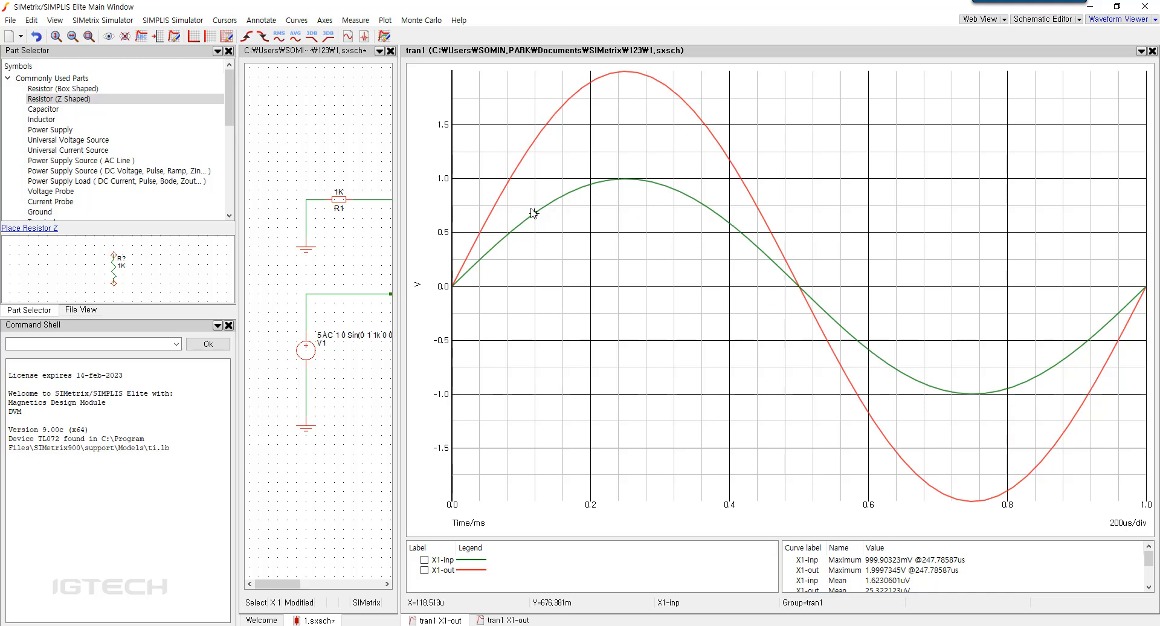
mouse_move(539, 133)
mouse_down()
mouse_move(485, 121)
mouse_move(459, 81)
mouse_move(477, 112)
mouse_move(849, 311)
mouse_up()
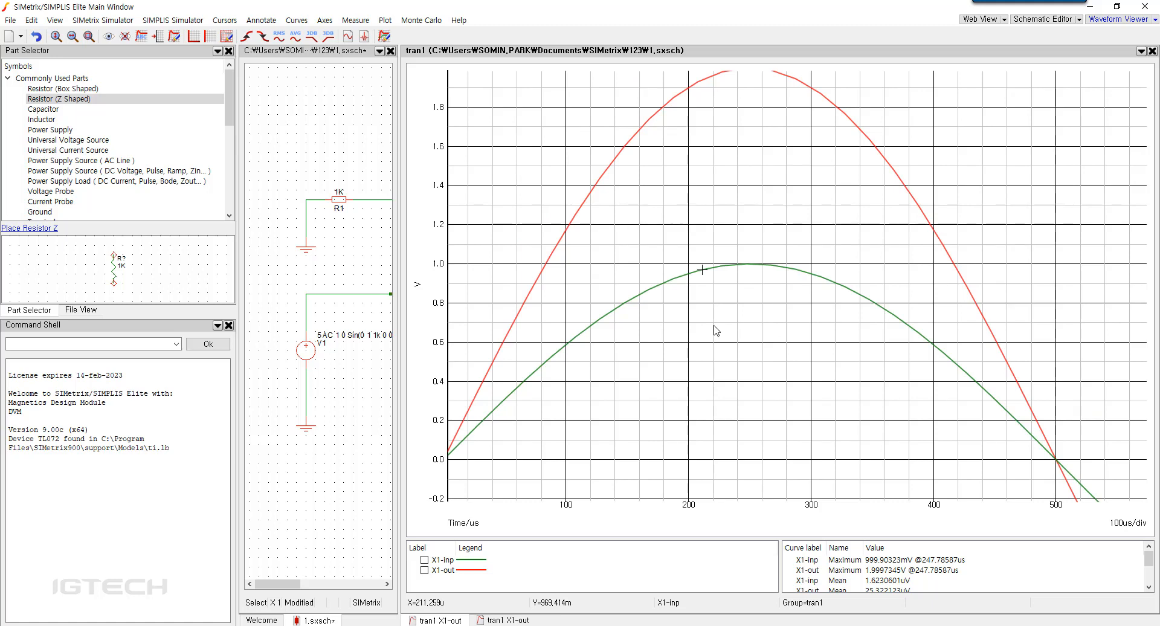
key(Home)
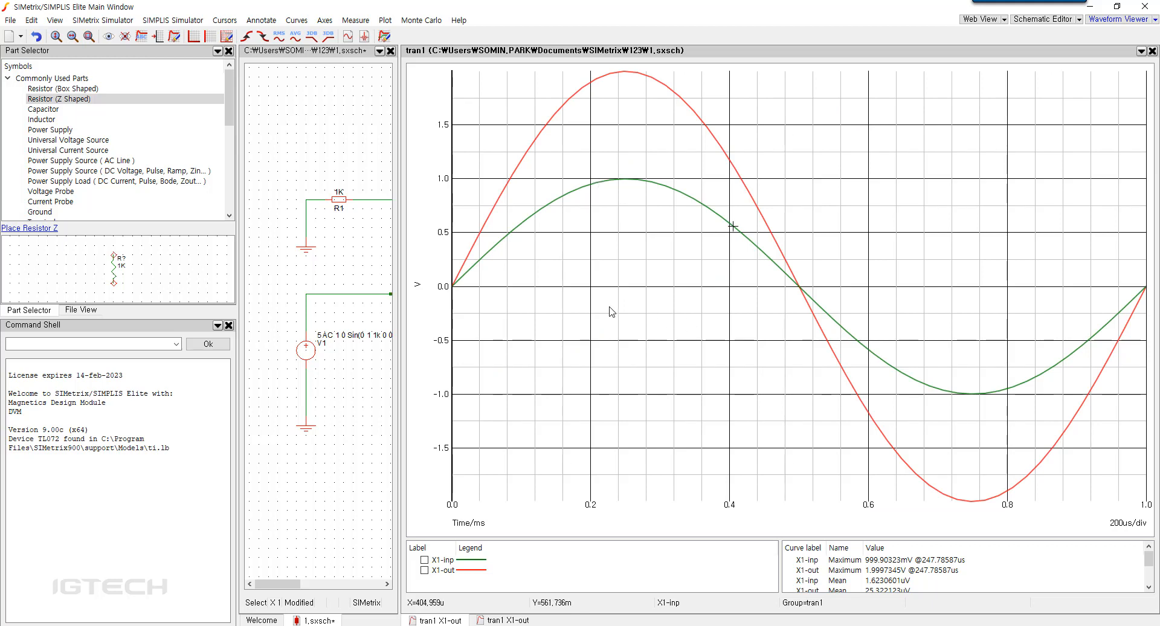
Step: Widen the schematic pane and plot the current into the TL072's output pin alongside the voltage curves
drag(400, 279, 676, 306)
click(440, 129)
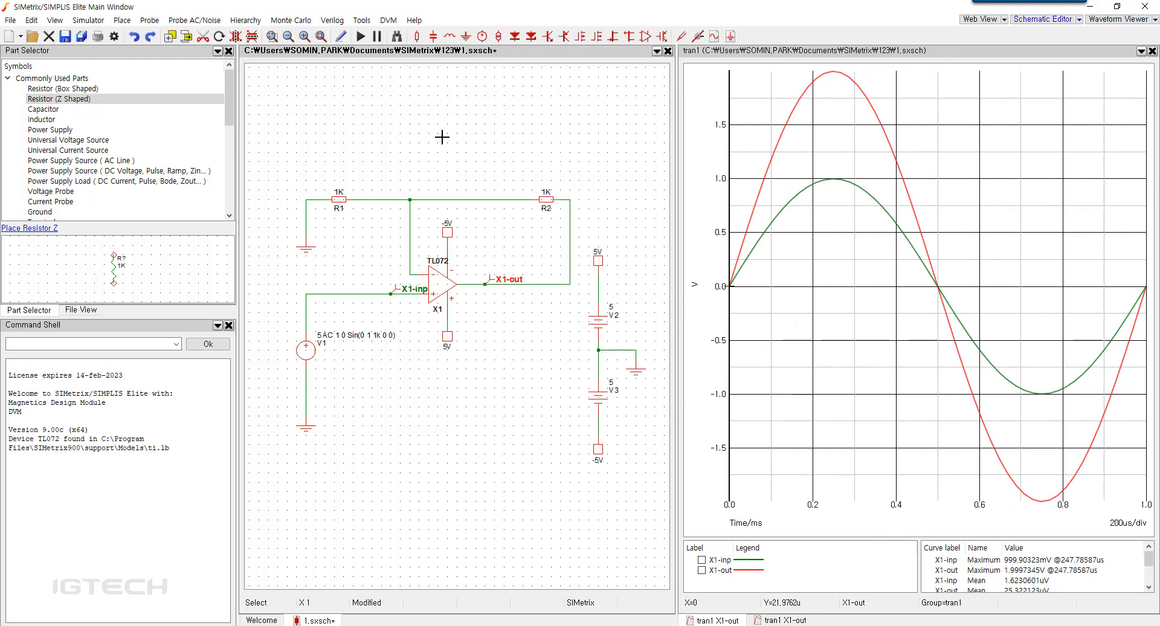
click(157, 21)
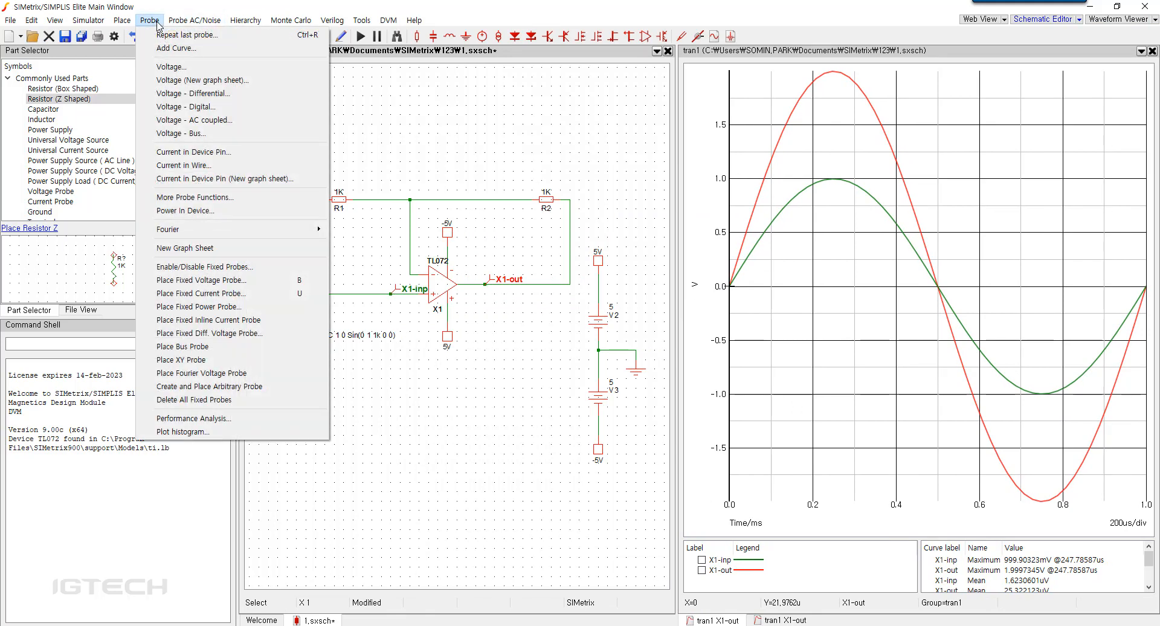
click(189, 153)
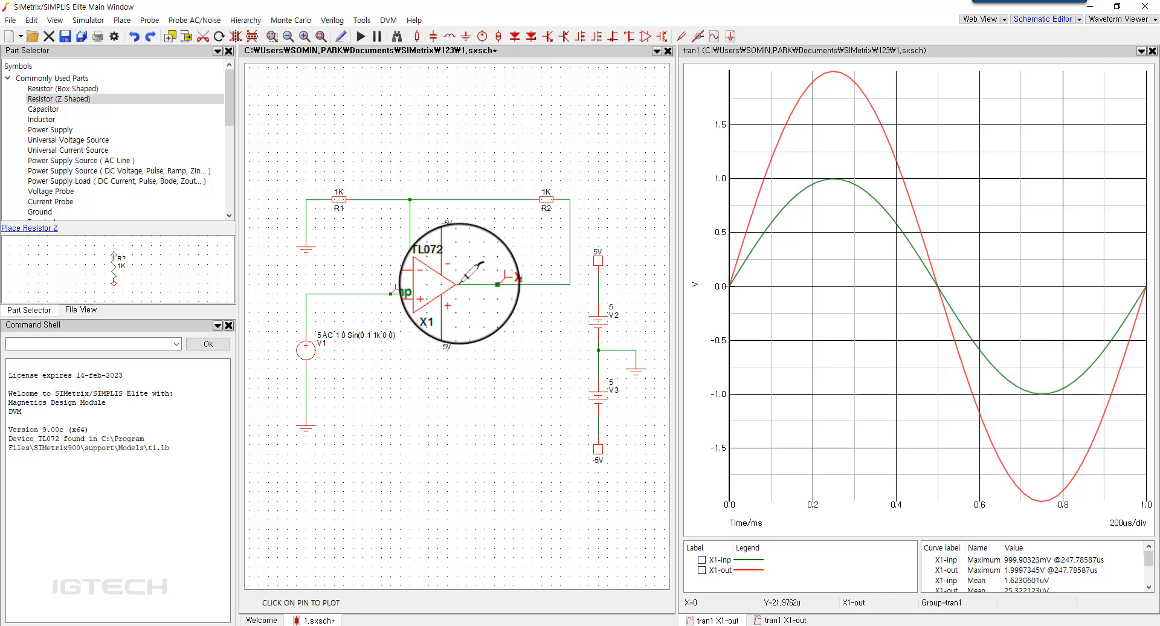
click(459, 283)
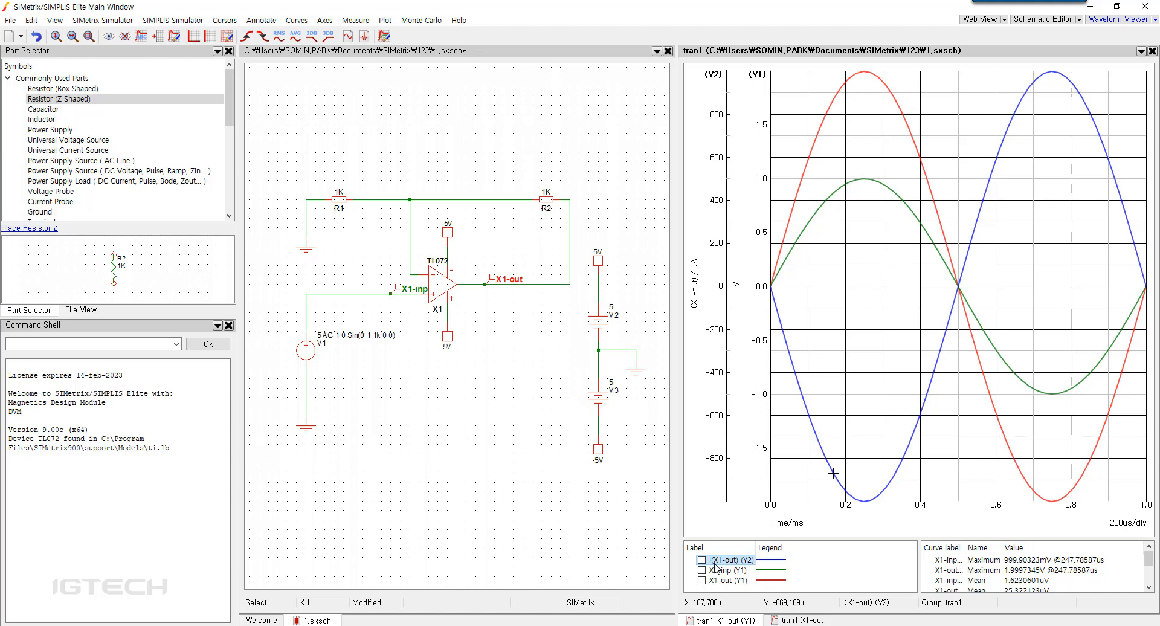
click(367, 427)
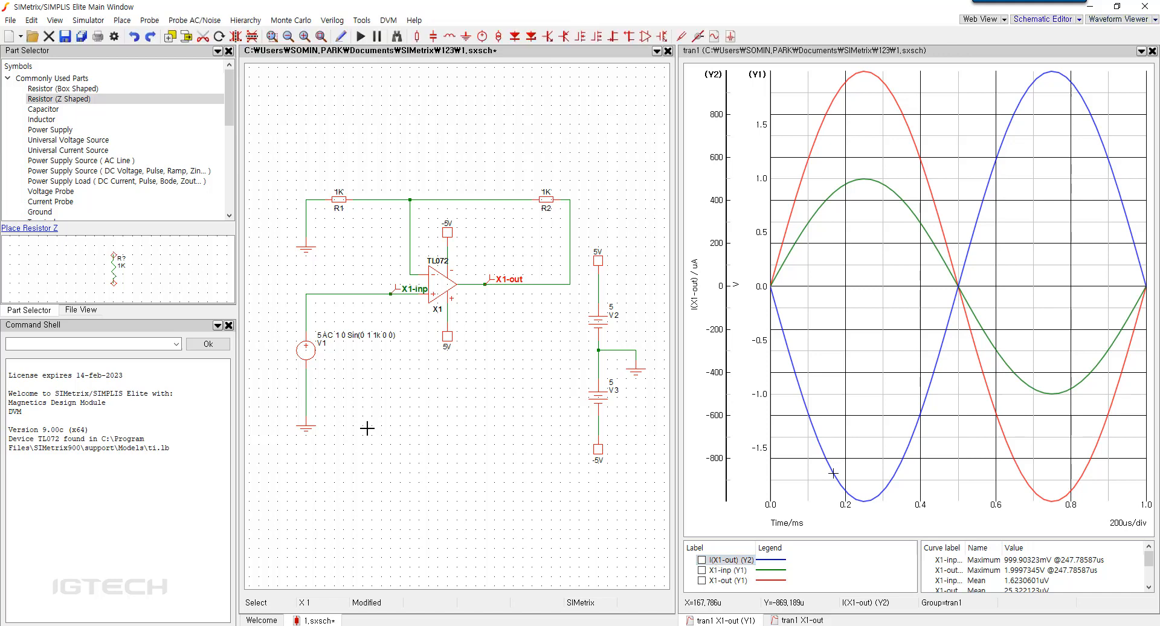